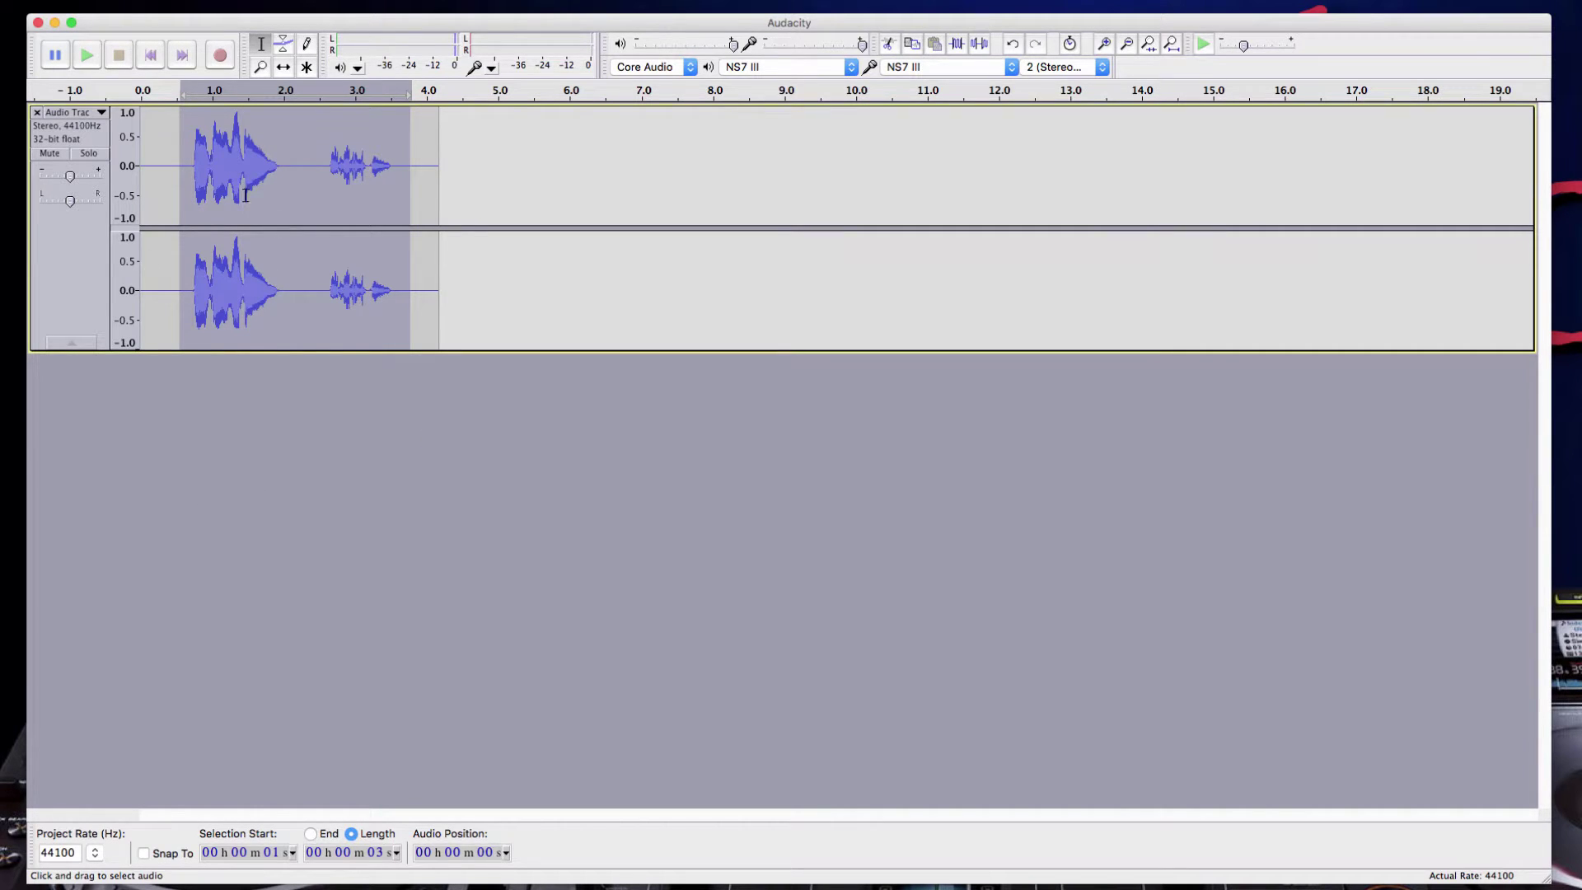
# Record a short second stereo take below the existing track and remove the track it created.
pyautogui.click(140, 401)
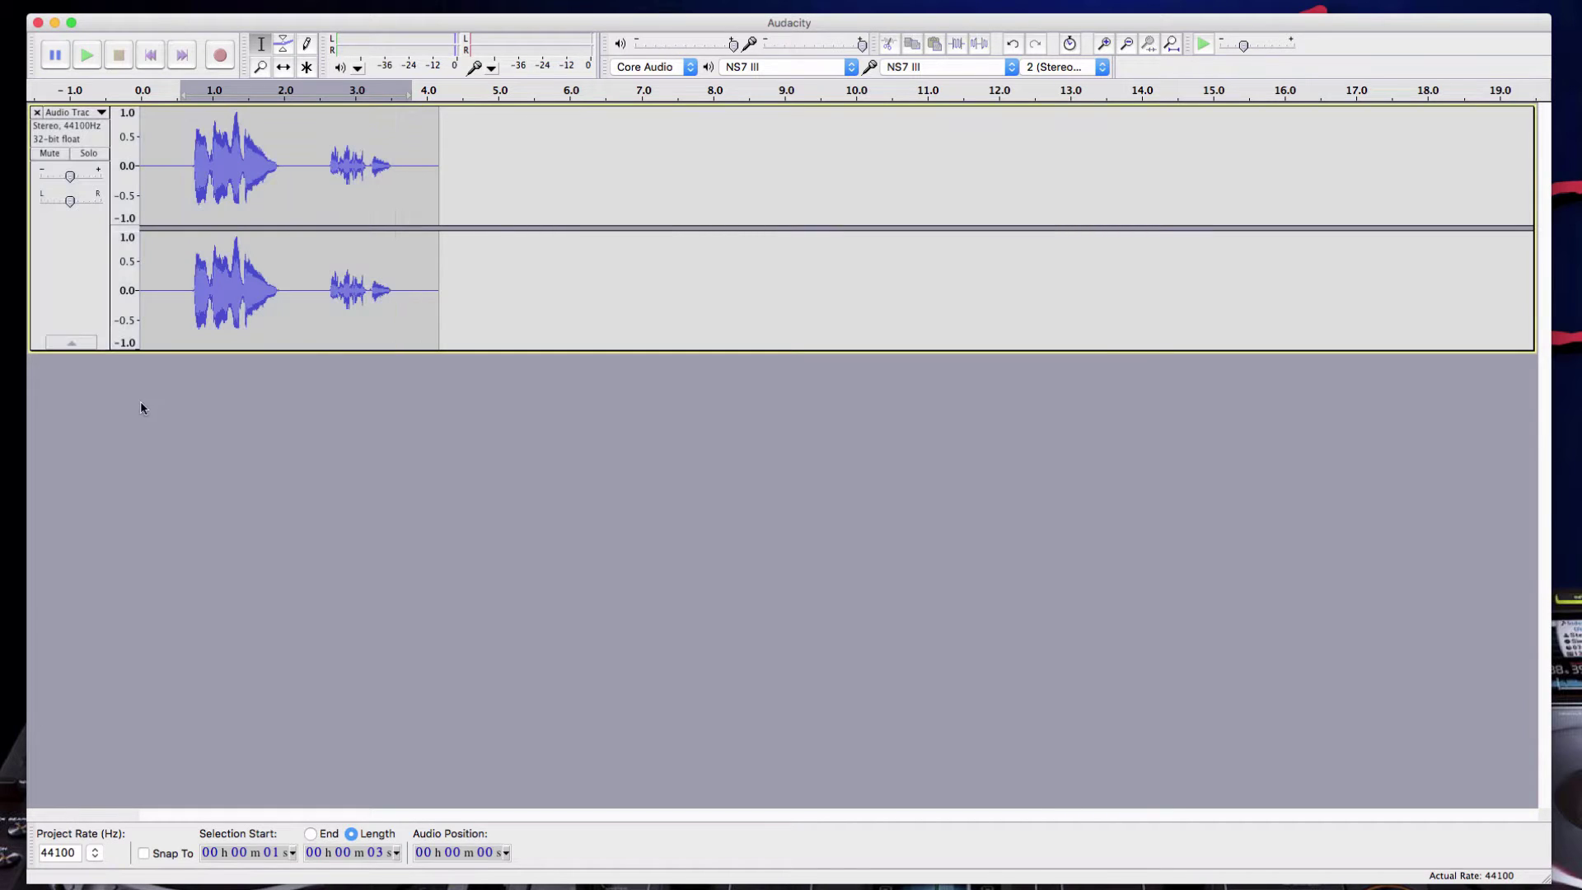
pyautogui.click(220, 56)
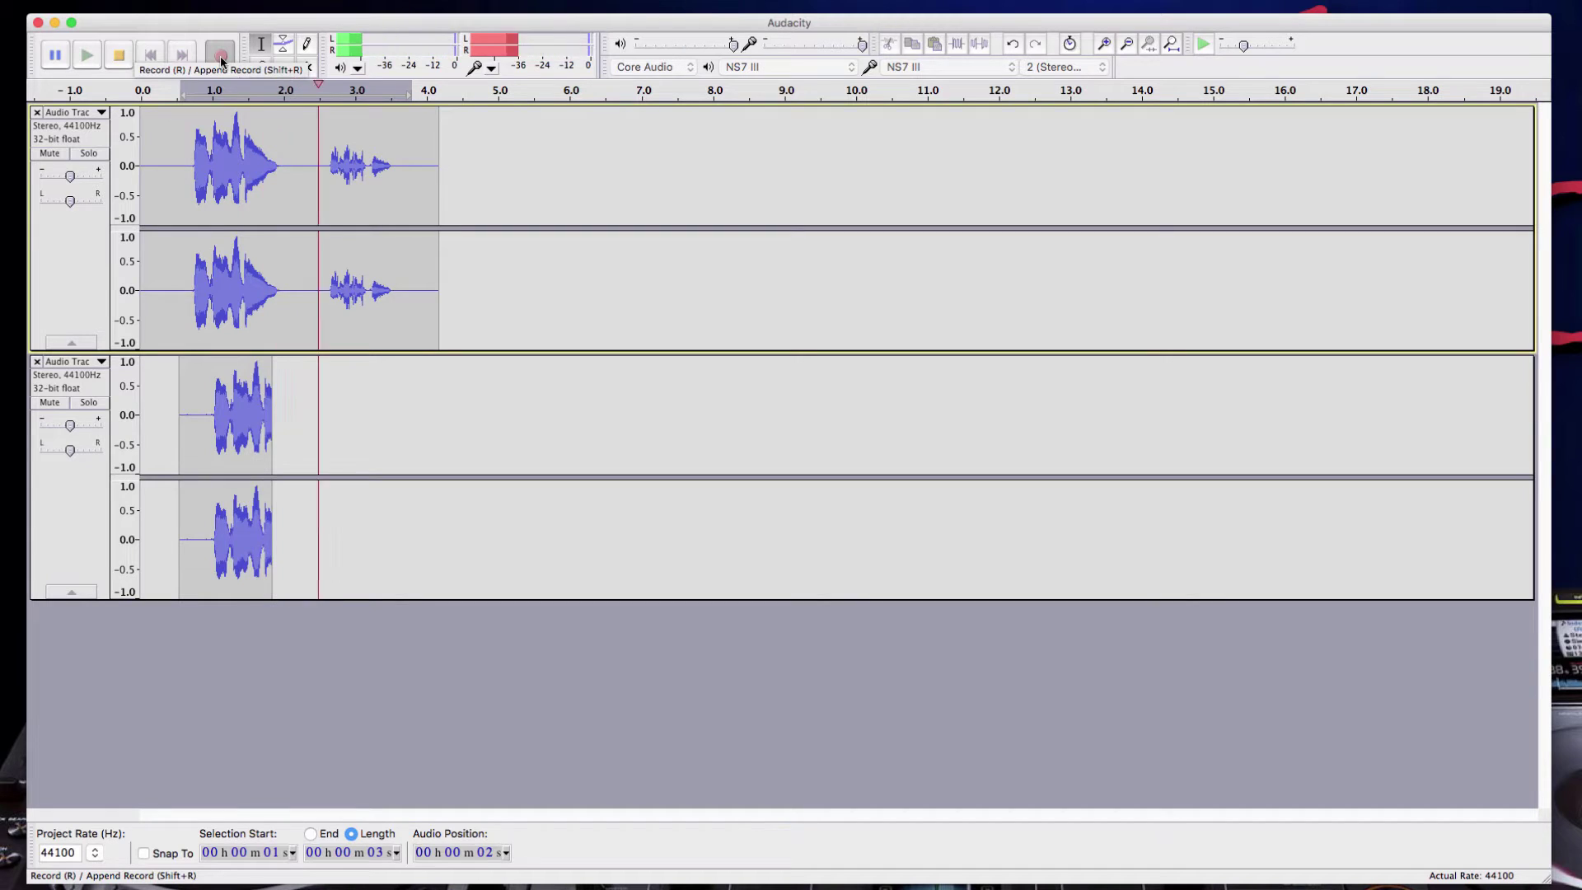
pyautogui.click(119, 55)
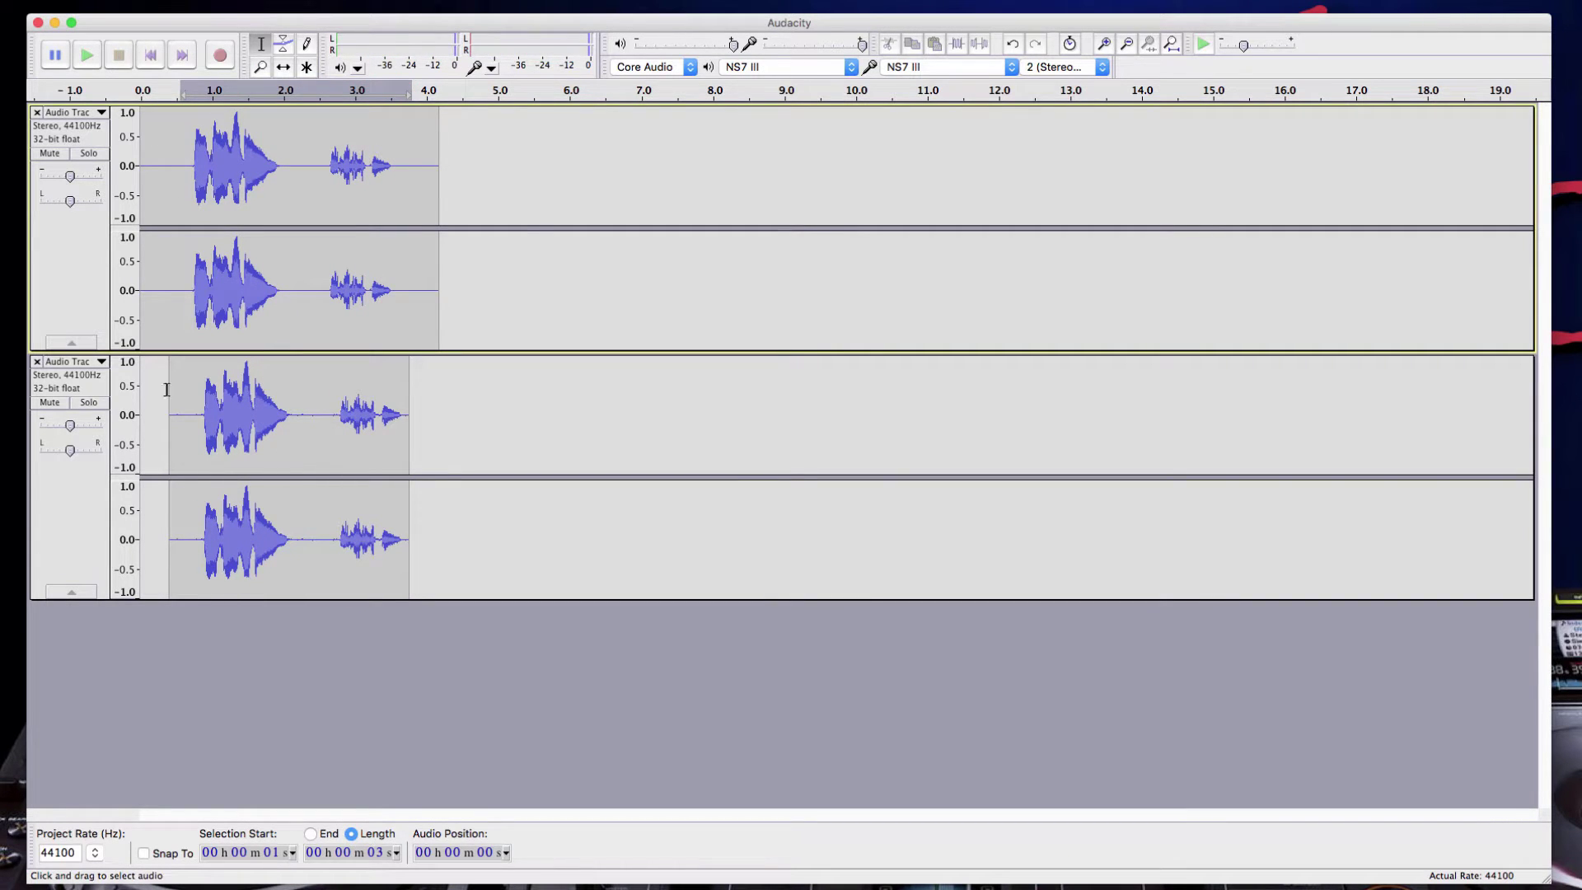
pyautogui.click(36, 361)
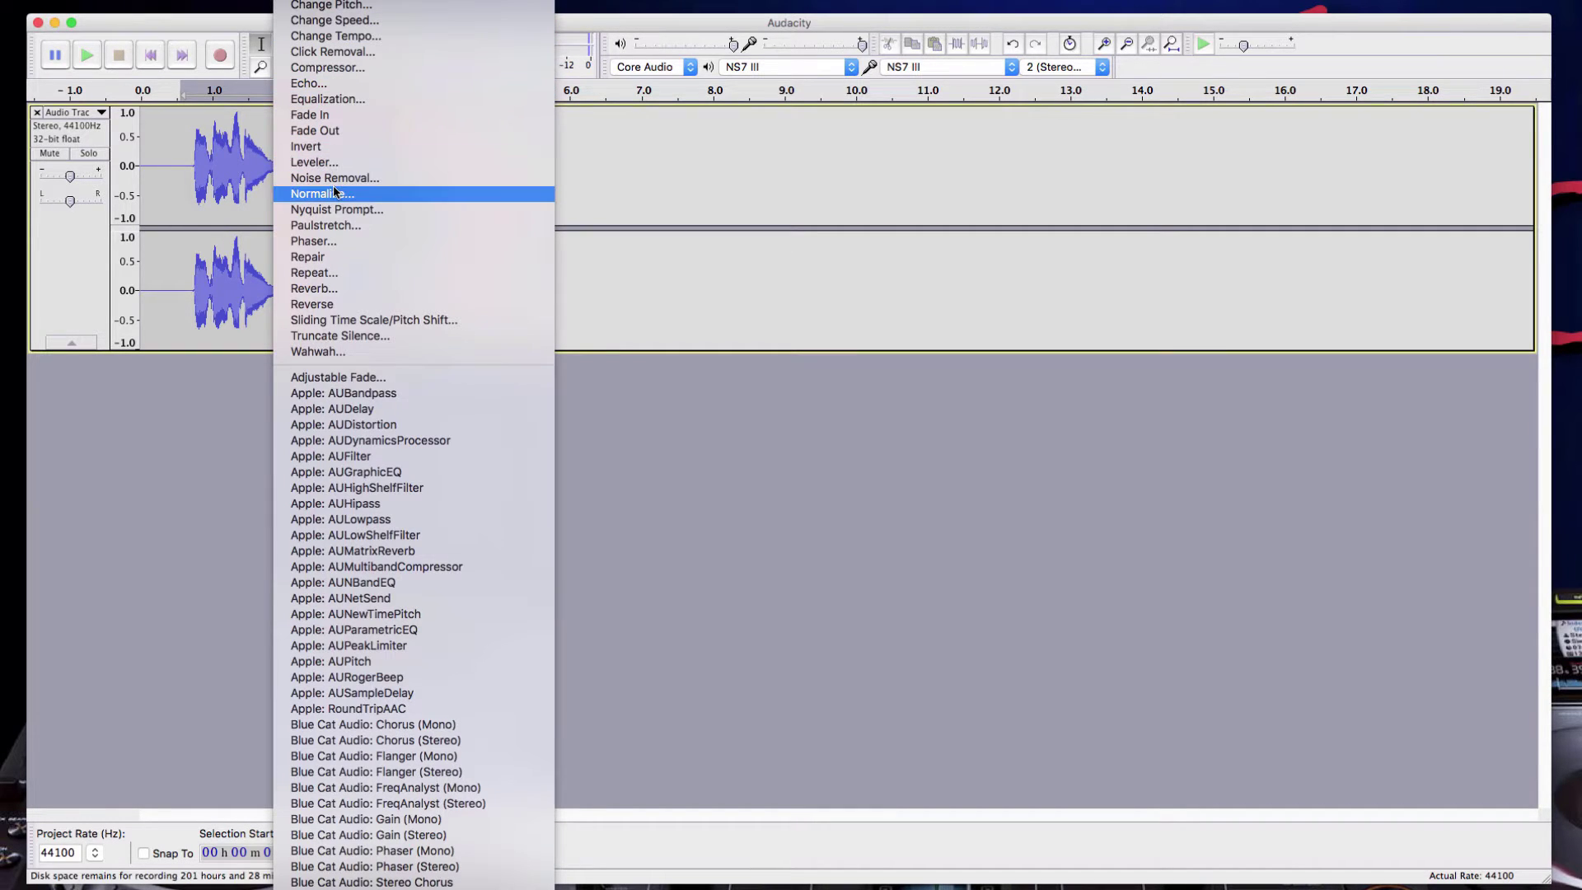
pyautogui.click(284, 212)
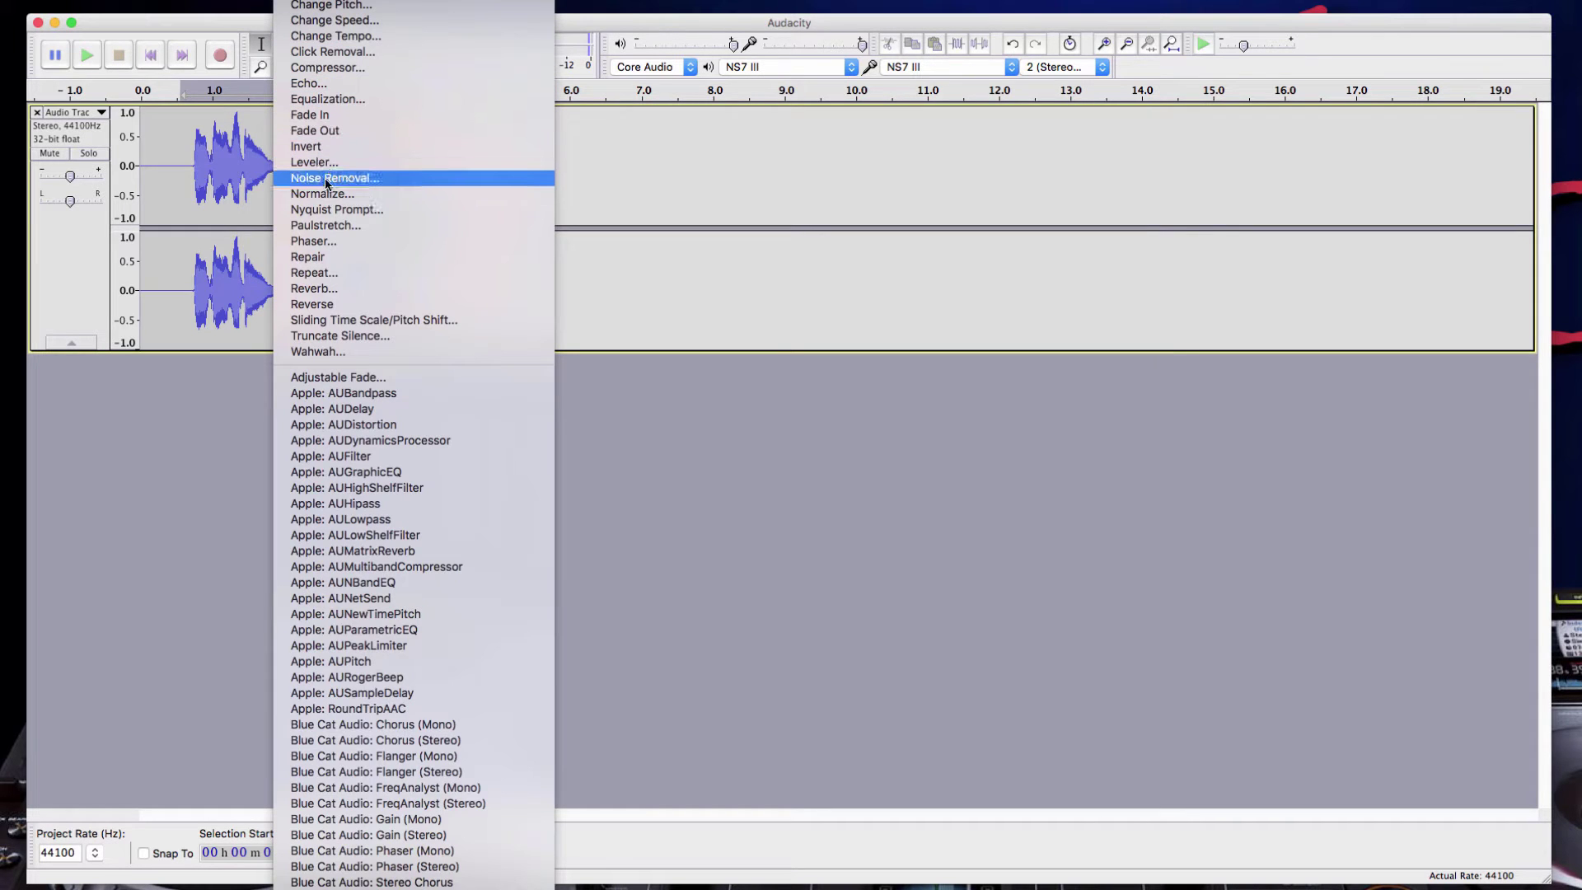
pyautogui.click(205, 499)
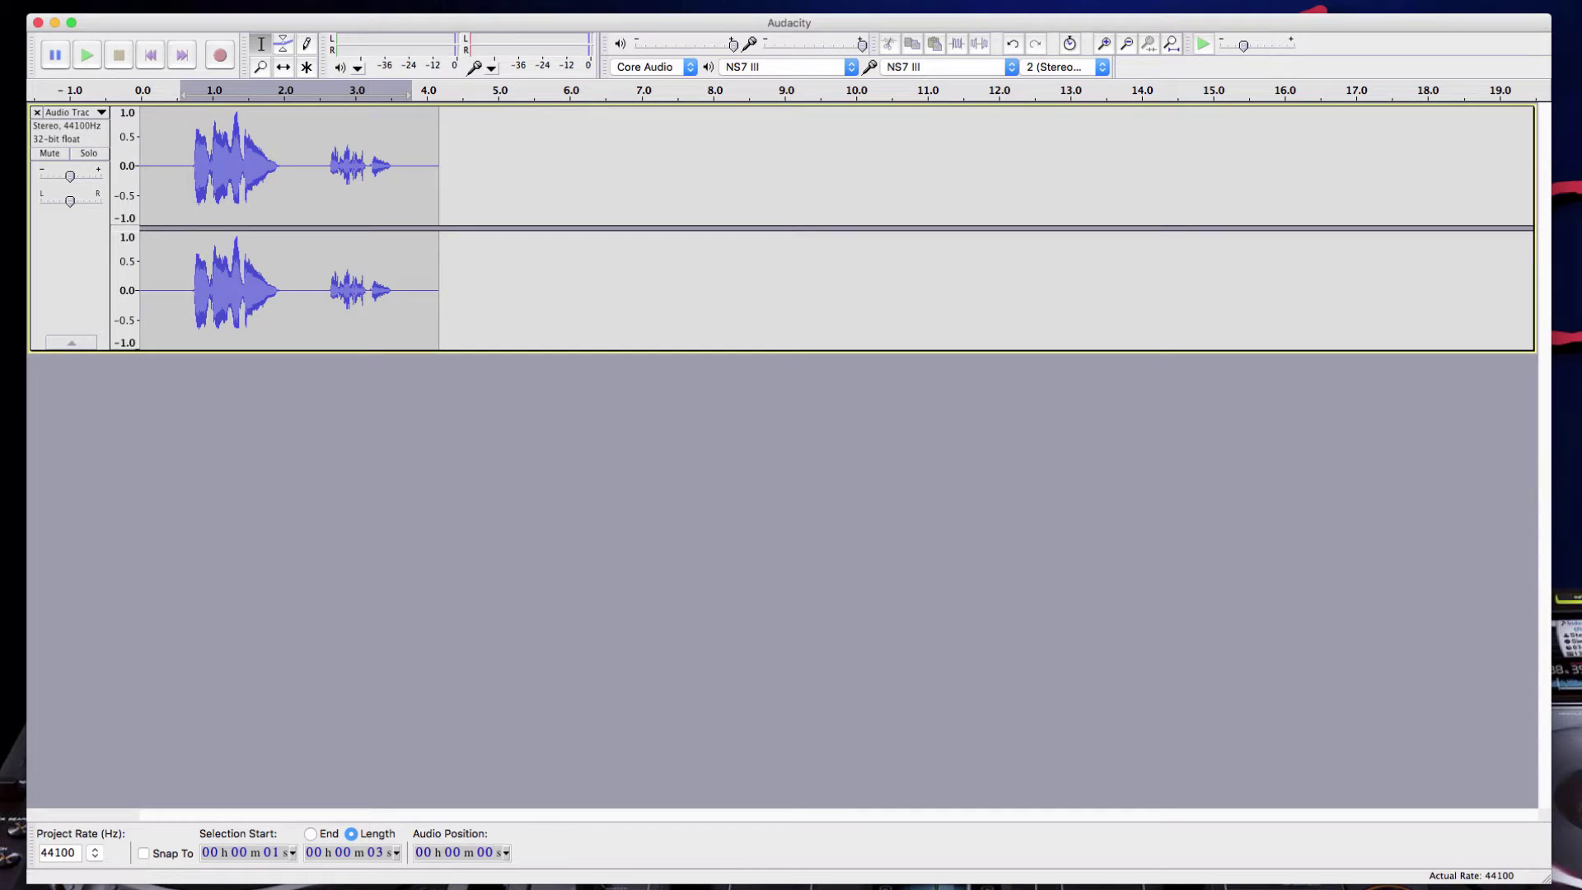
pyautogui.click(24, 2)
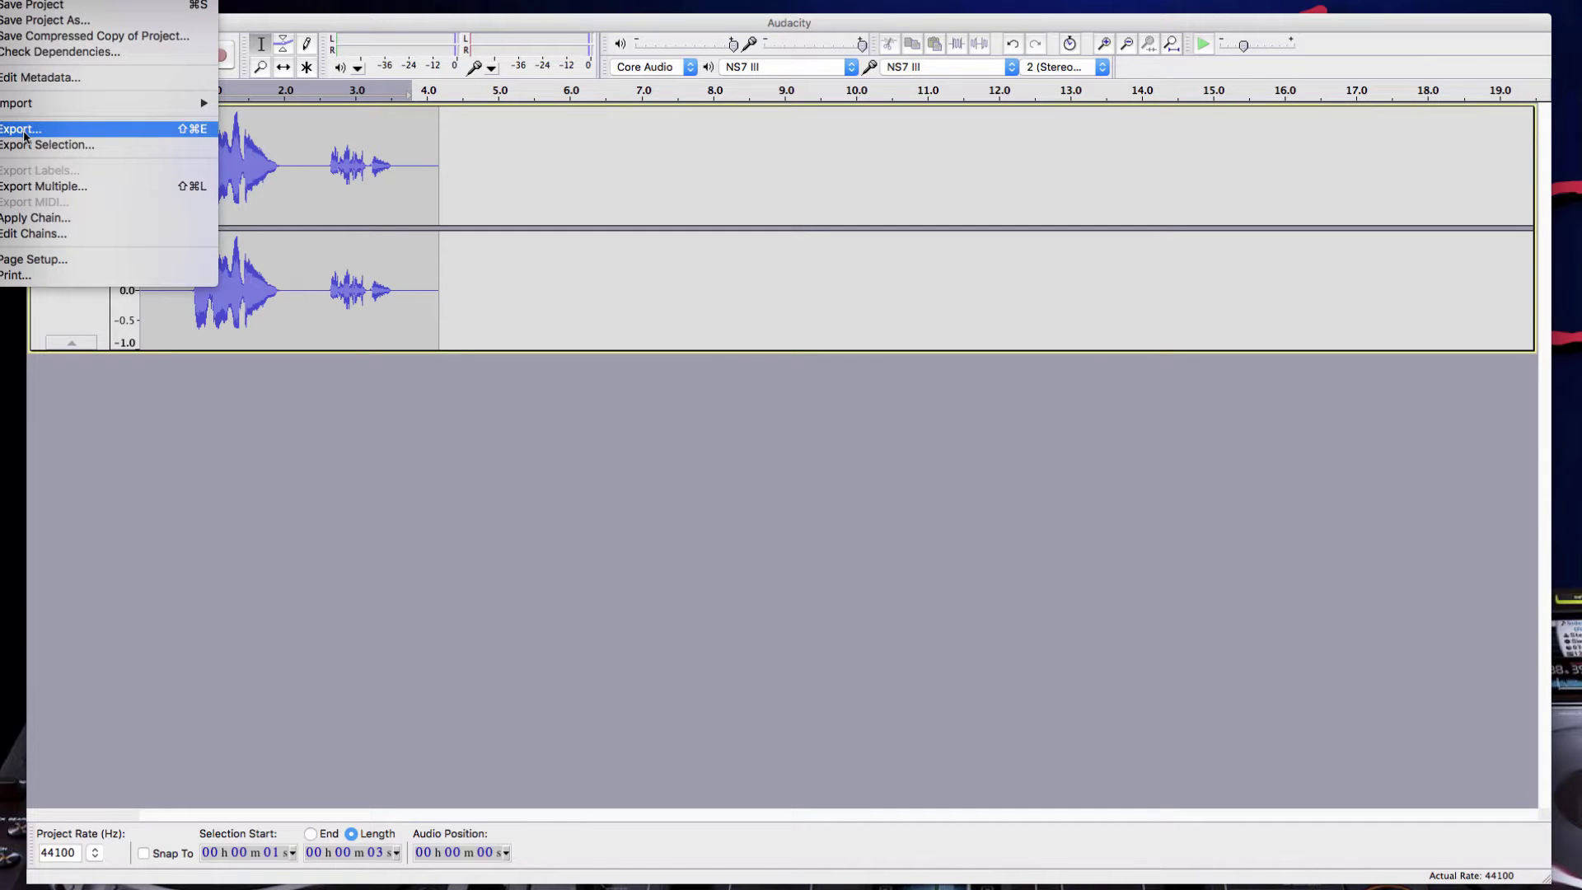
pyautogui.click(328, 585)
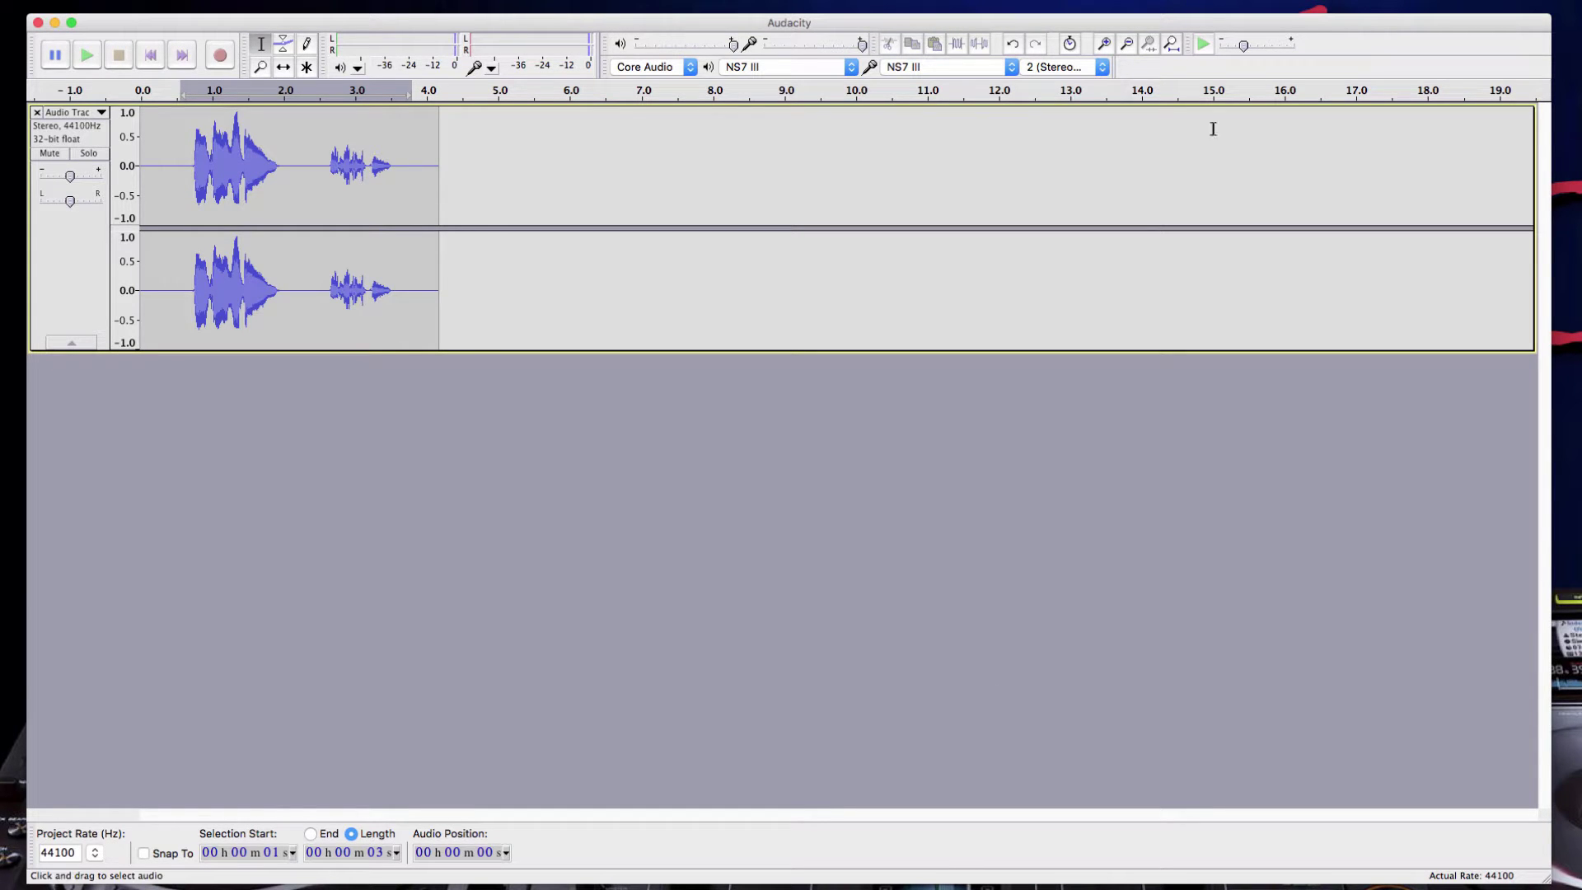
# Switch to VirtualDJ and play back the DJ Roubo Rox Drop track on deck A.
pyautogui.moveTo(1102, 30); pyautogui.dragTo(1109, 86)
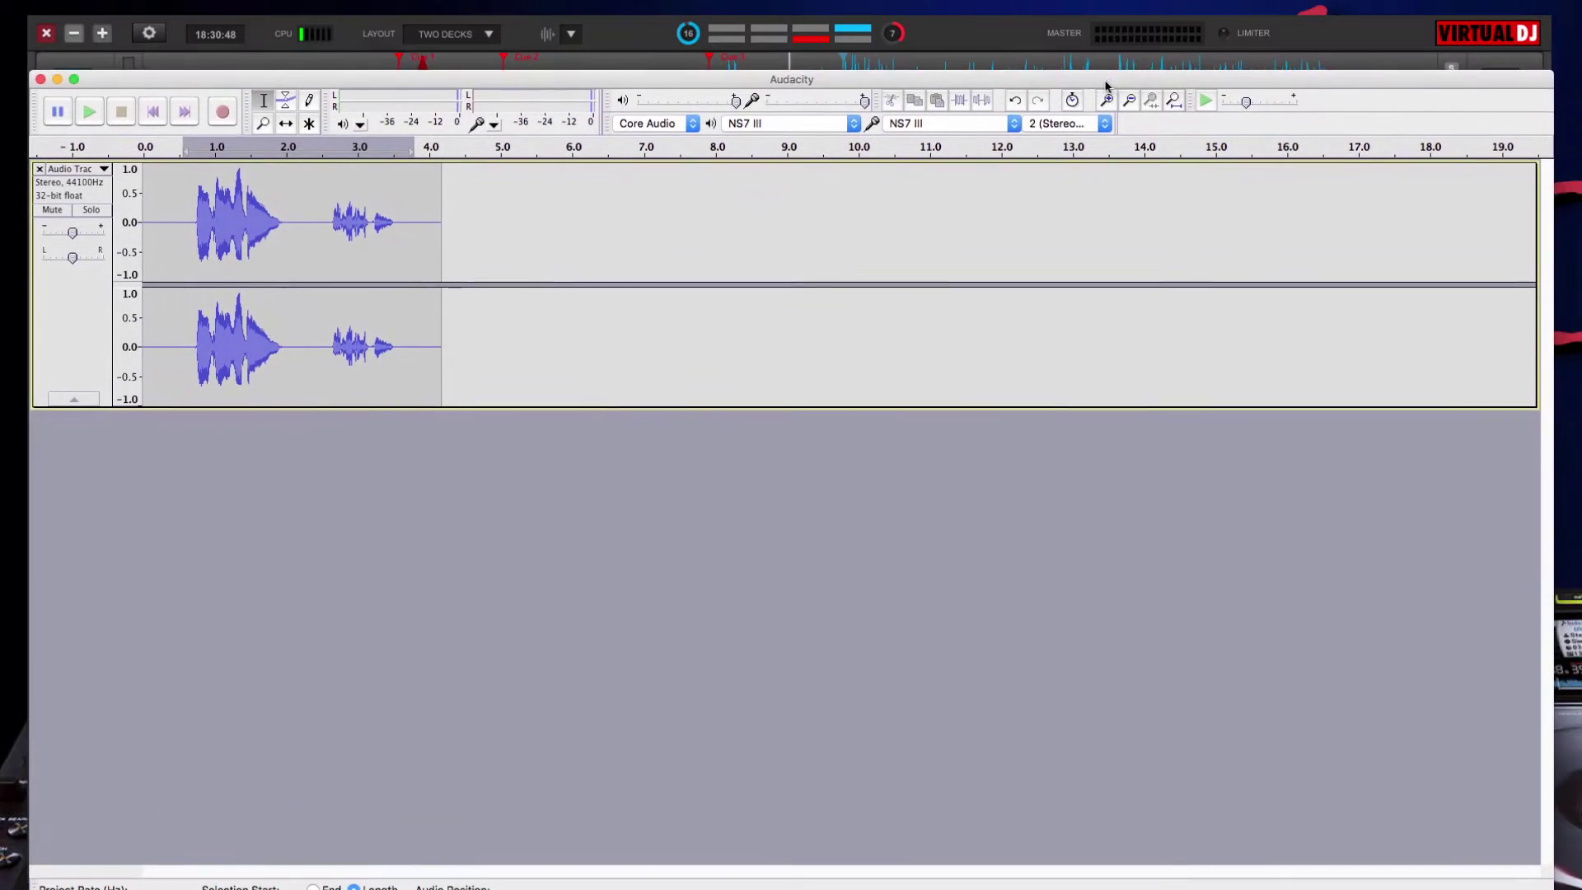
pyautogui.click(997, 28)
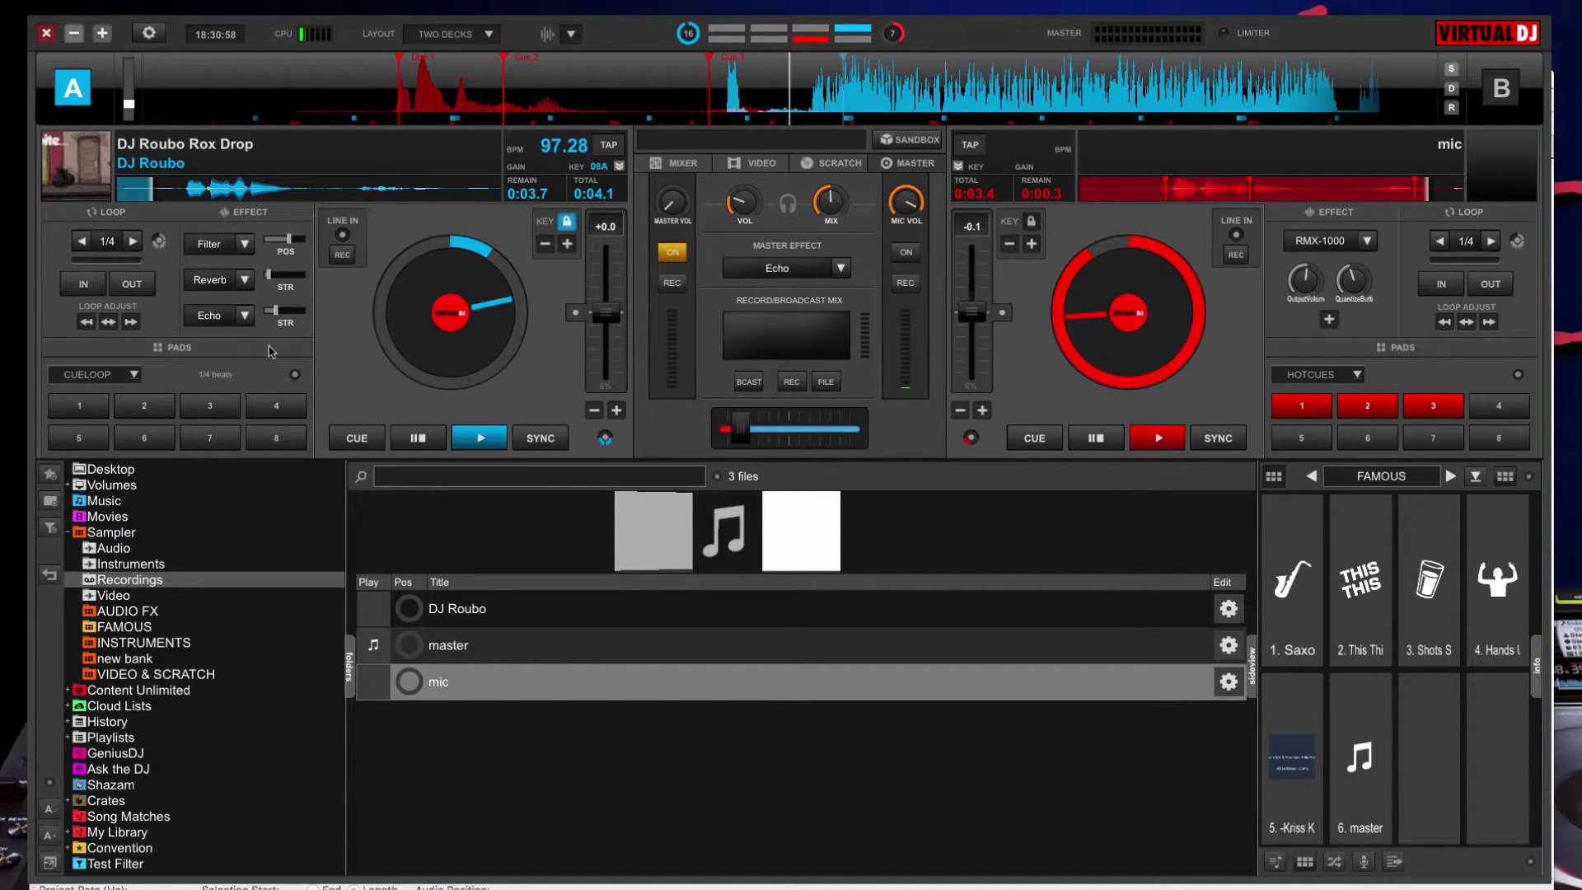
pyautogui.click(478, 445)
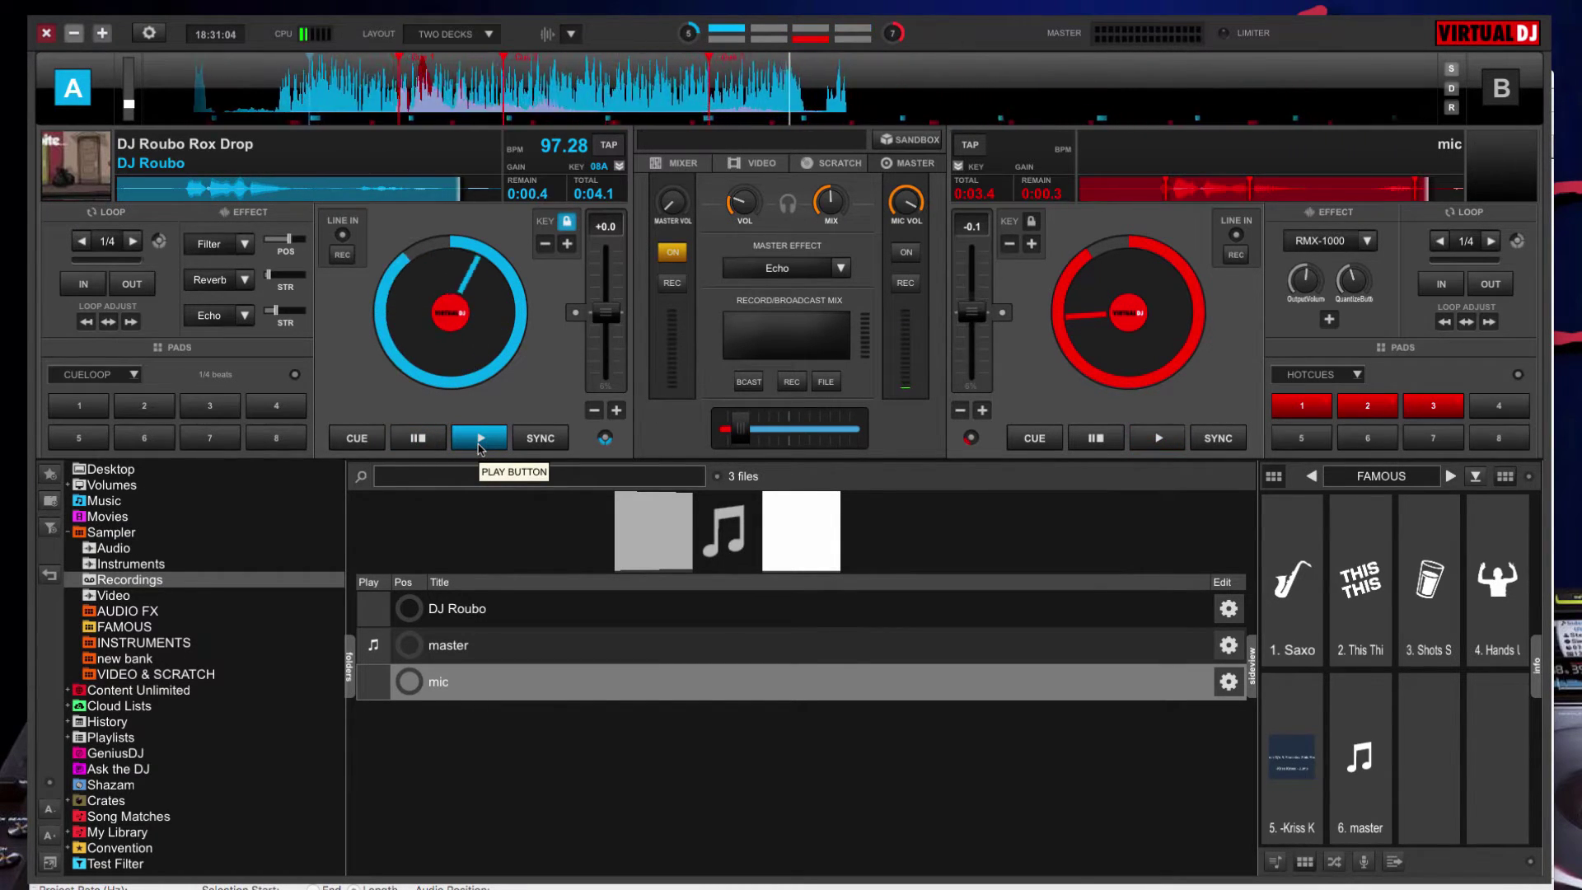
pyautogui.click(422, 445)
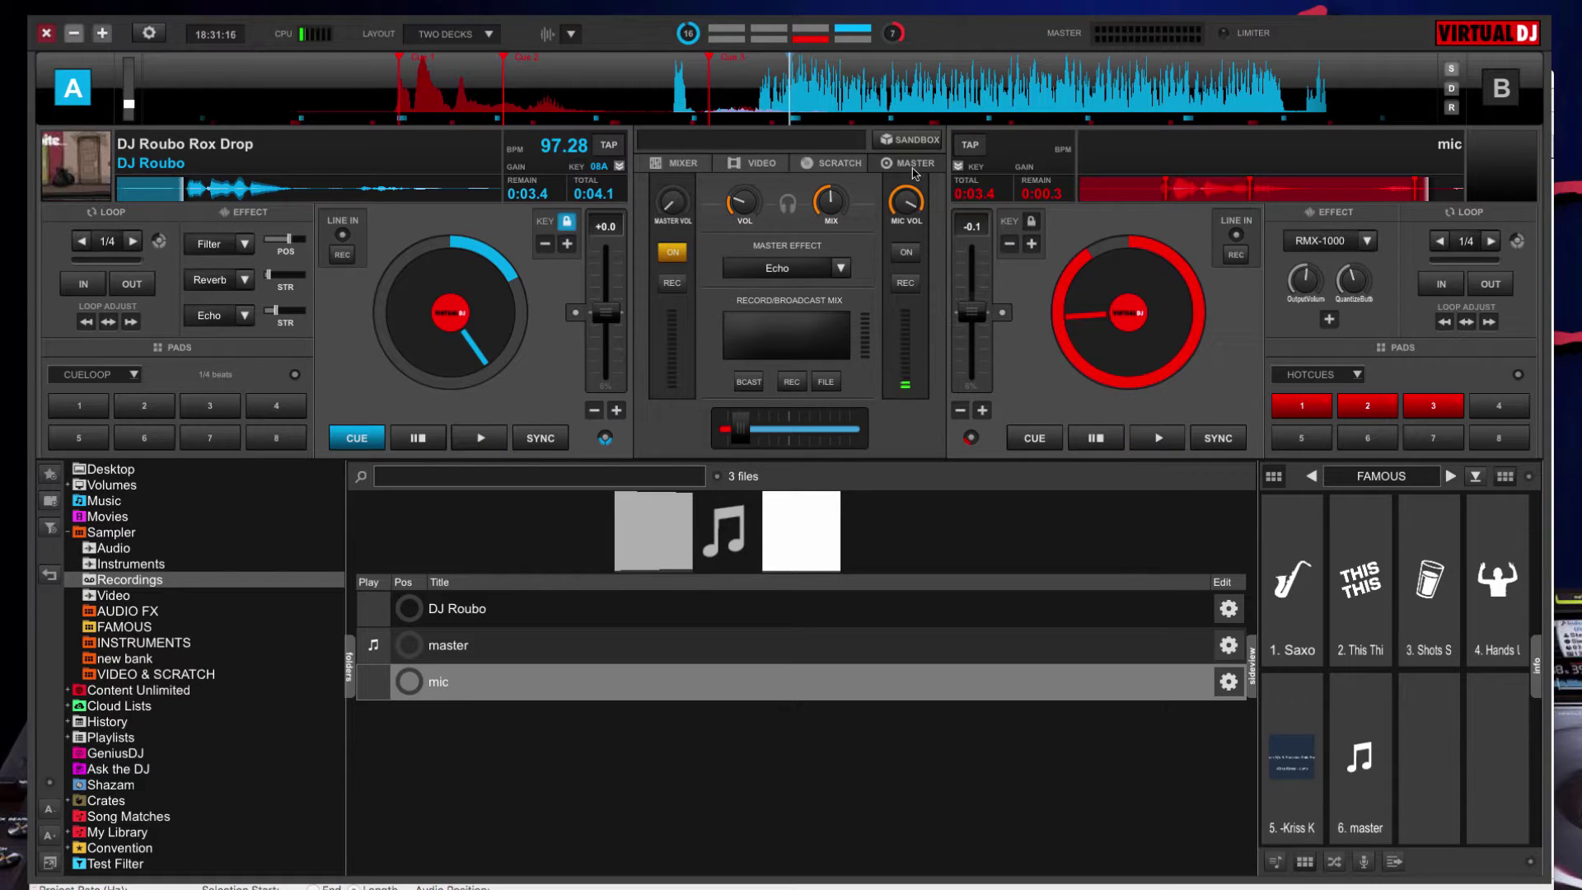
# Record a short microphone sample and load the new recording onto deck B.
pyautogui.click(906, 284)
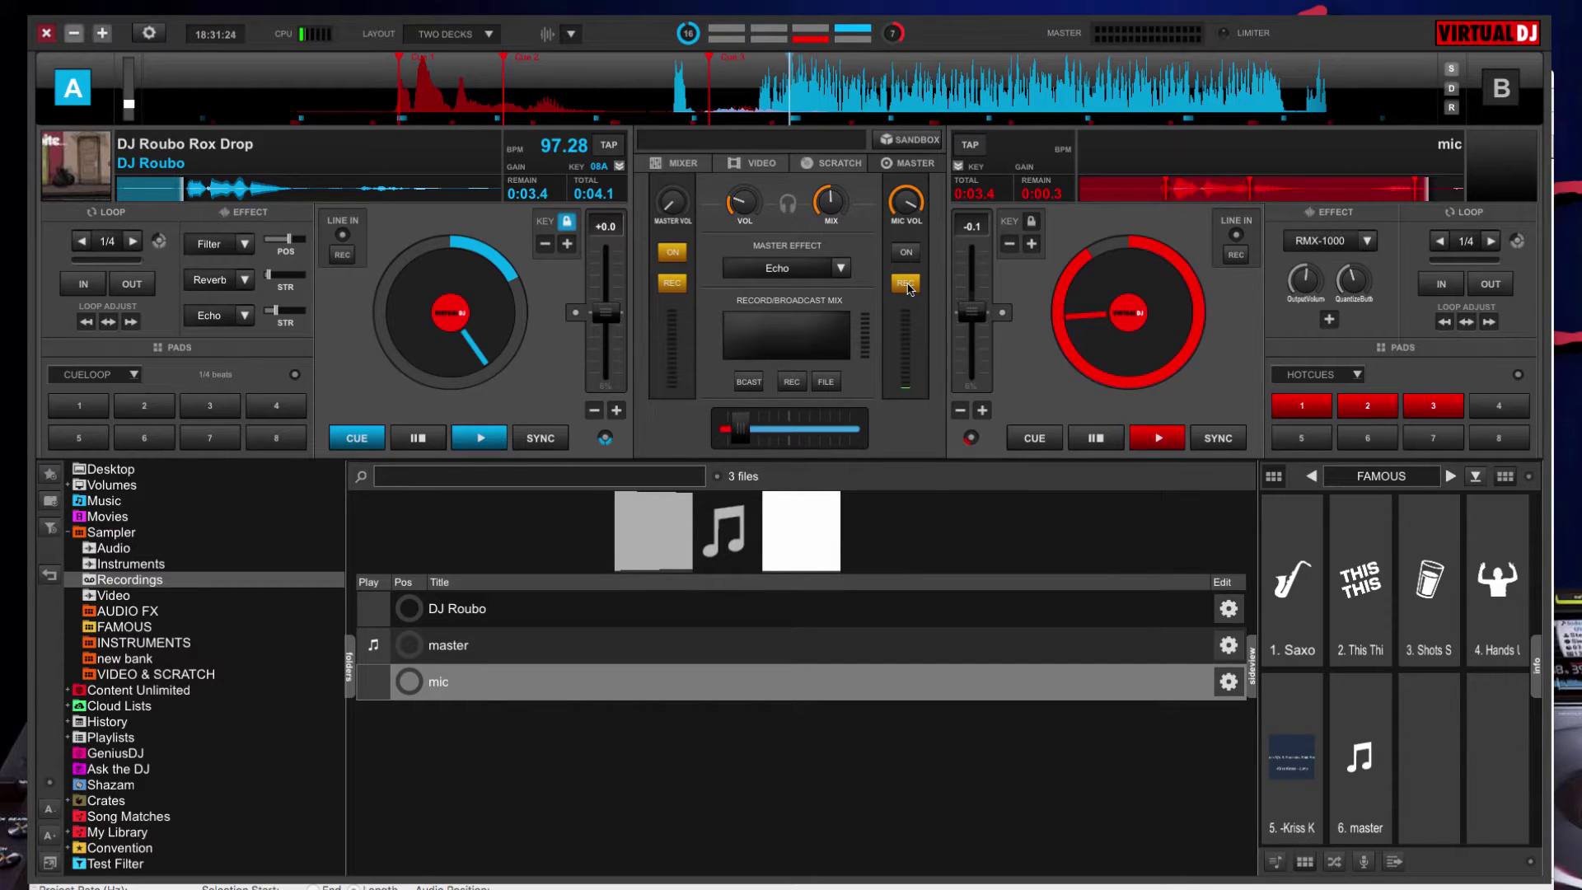
pyautogui.click(906, 284)
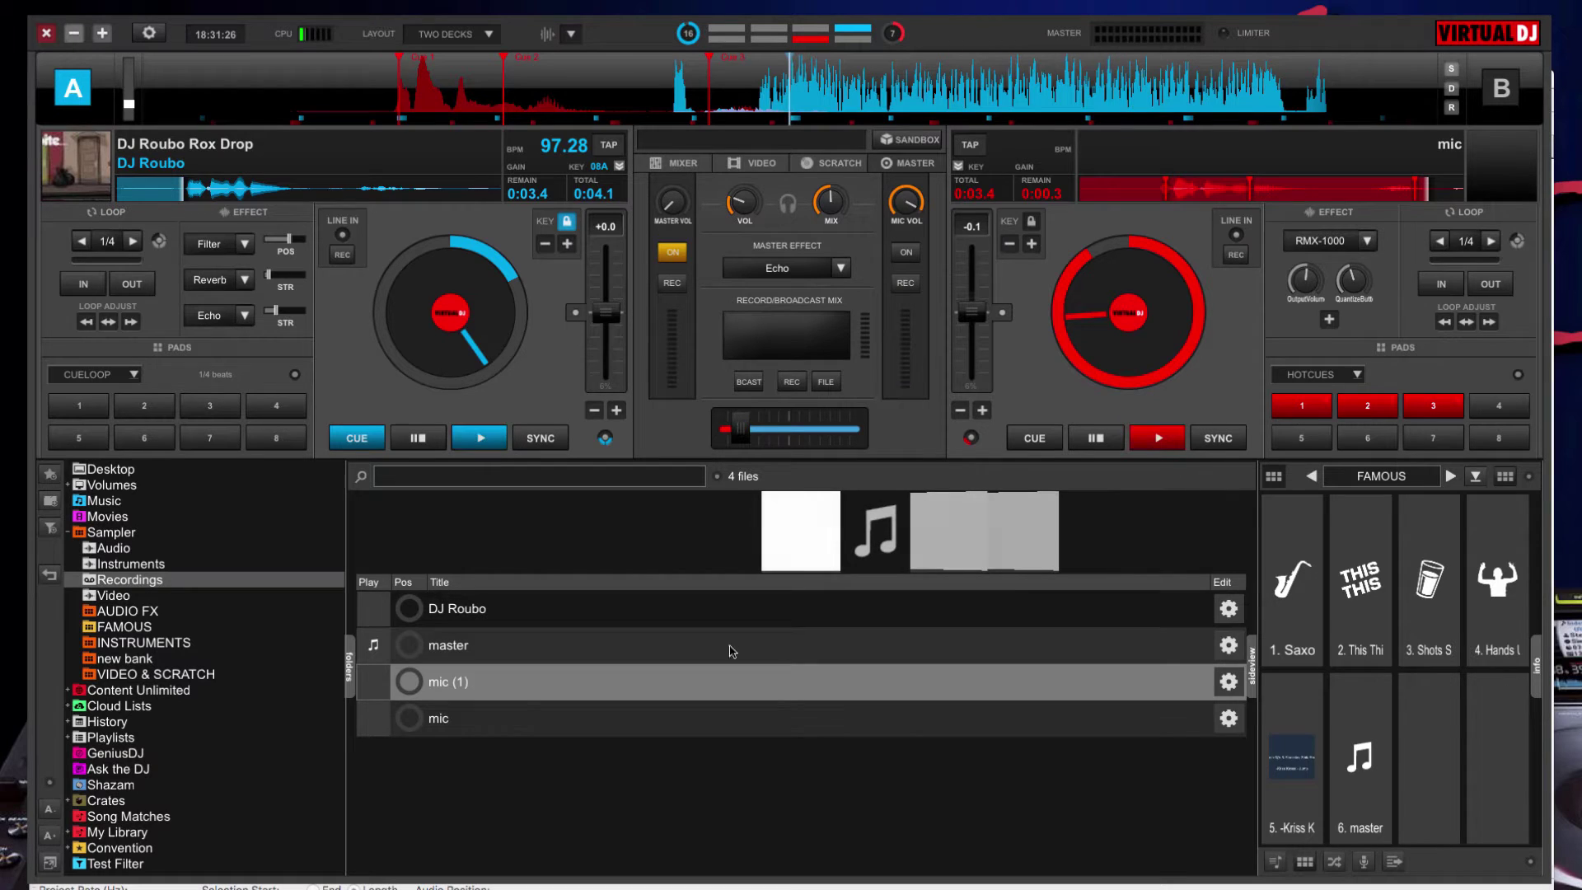
pyautogui.moveTo(606, 680); pyautogui.dragTo(1188, 257)
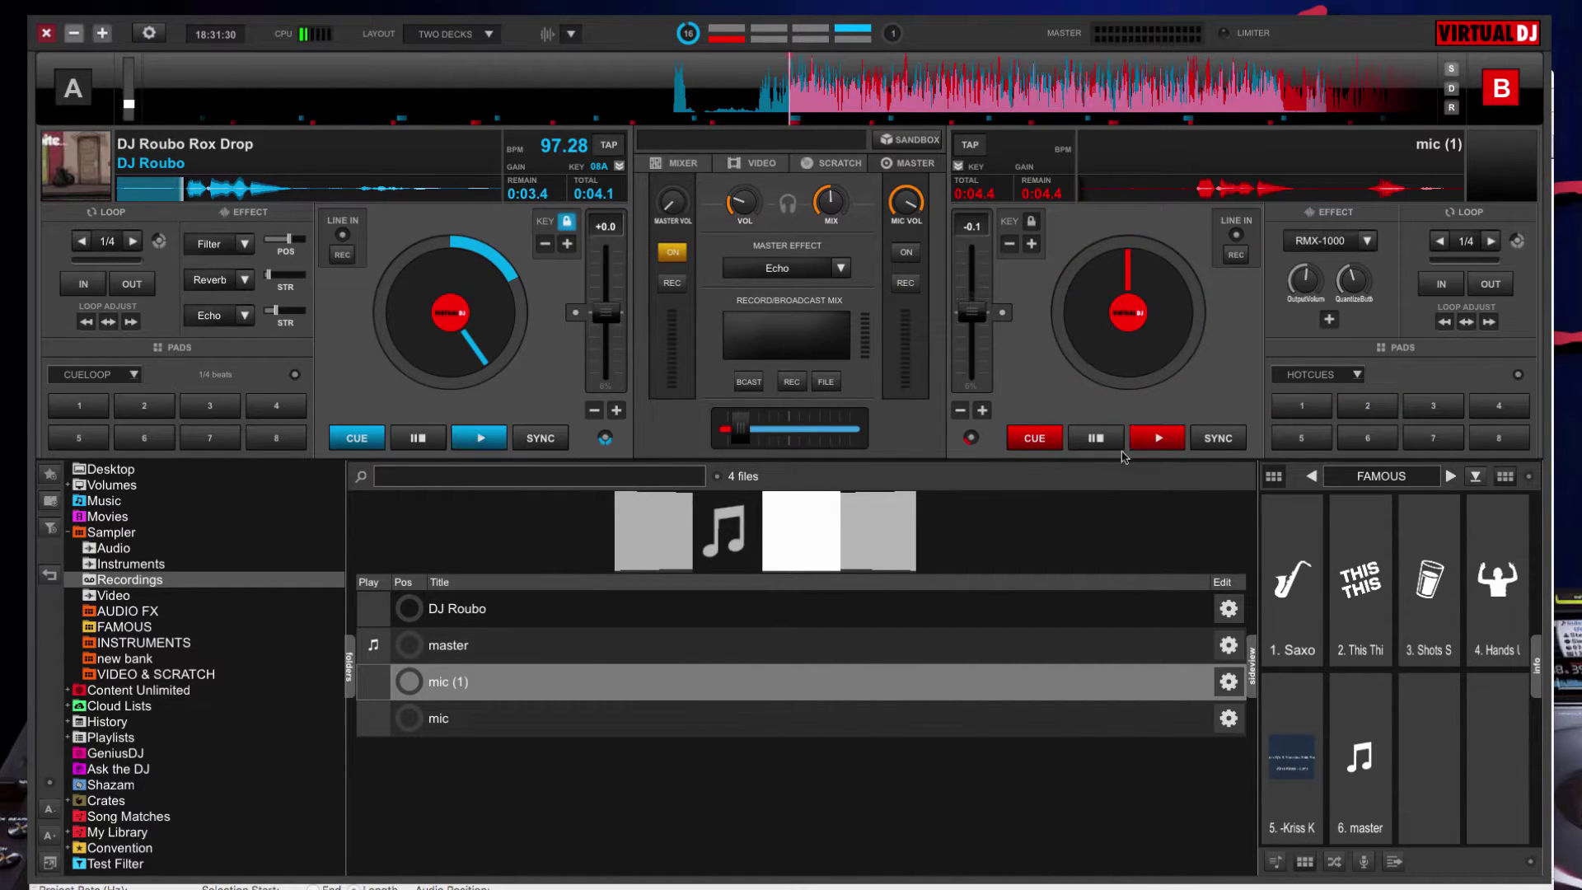
# Play back the microphone recording on deck B and stop it.
pyautogui.click(1156, 439)
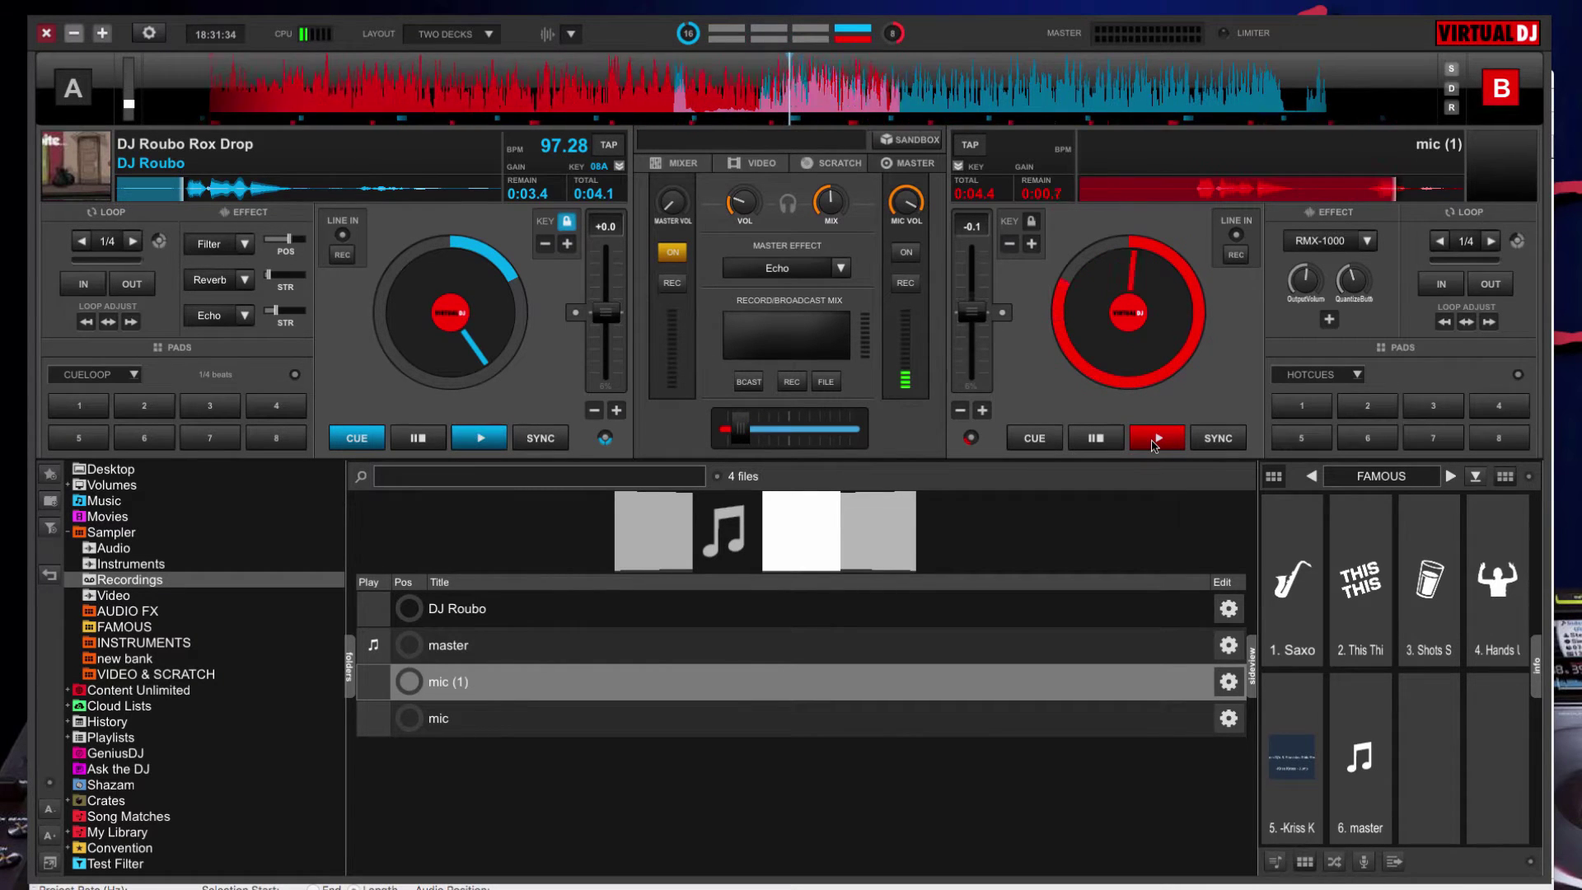
pyautogui.click(1156, 440)
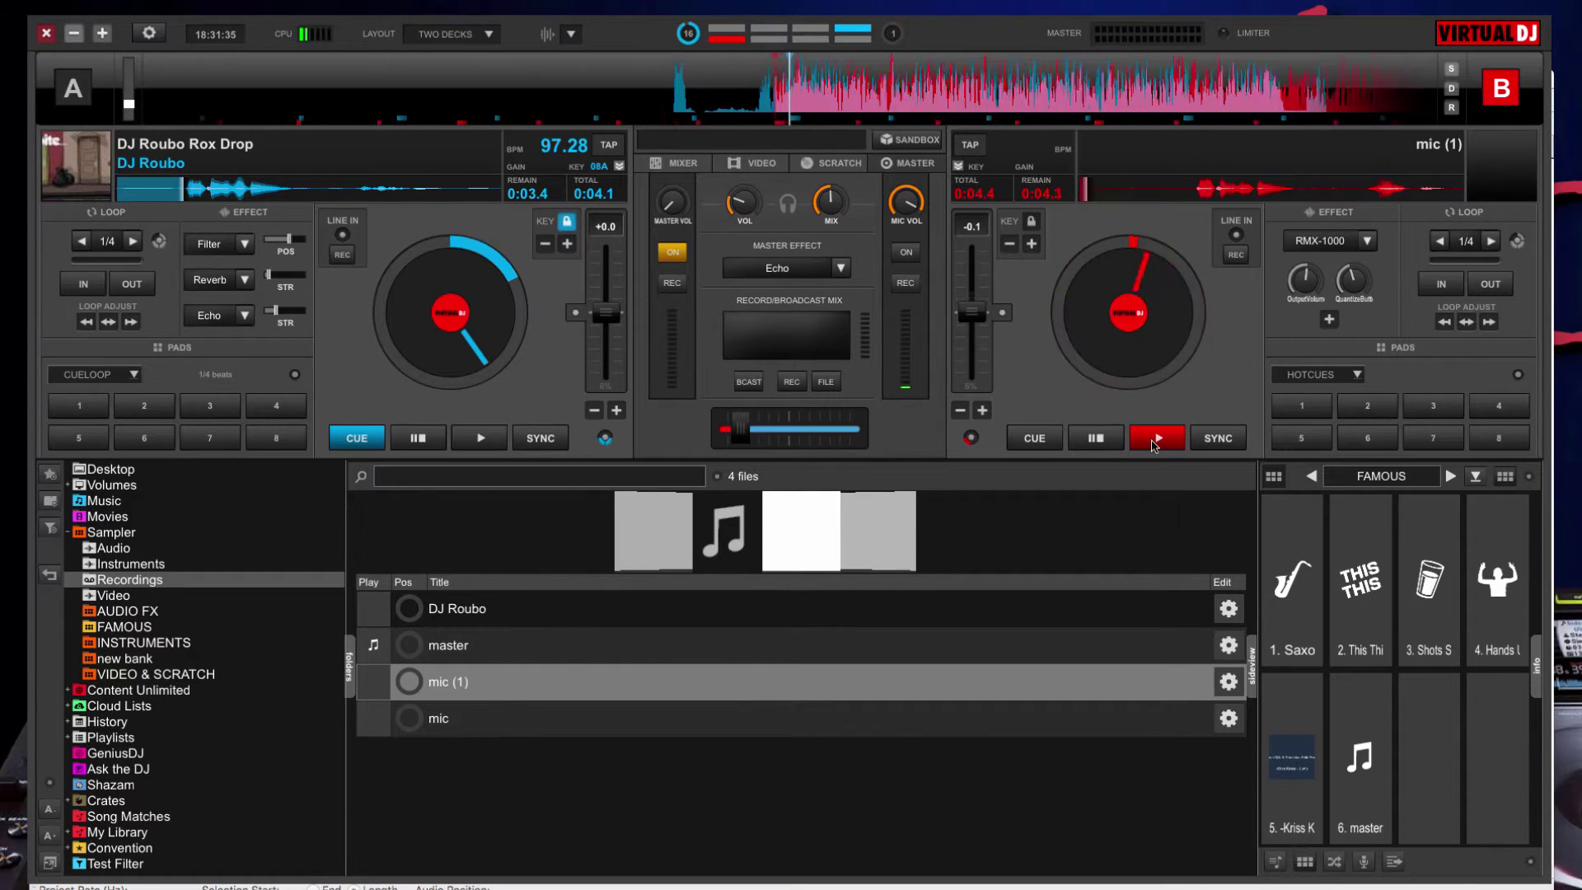
pyautogui.click(1104, 443)
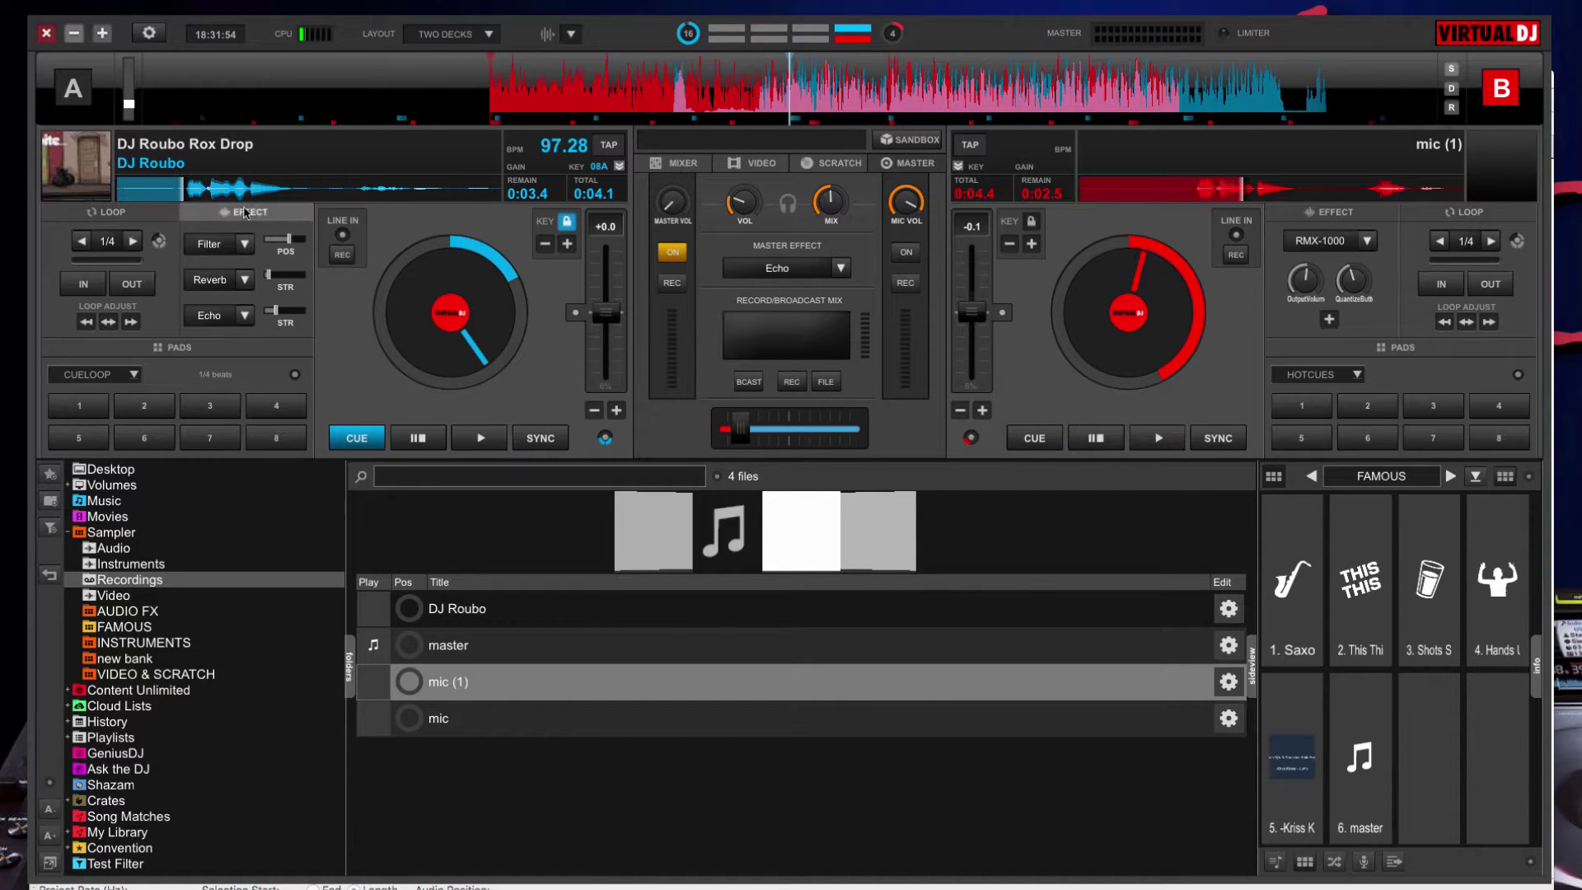
# Open the POI editor for deck A's track and add a hot cue named DJ at about 0.709 s, just before the first word.
pyautogui.rightClick(155, 196)
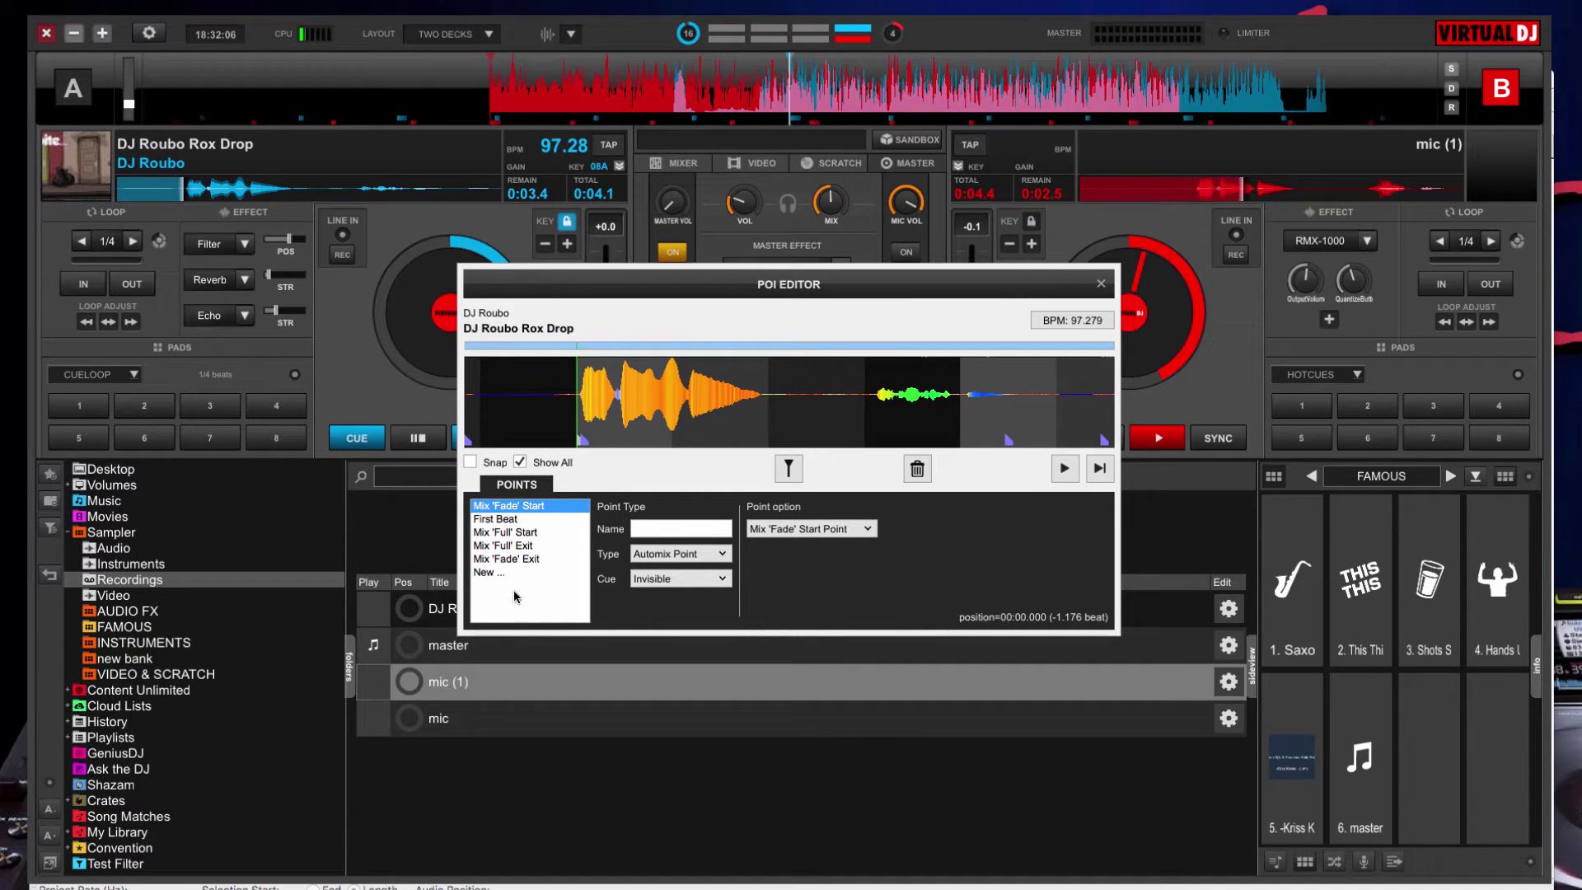
pyautogui.click(490, 573)
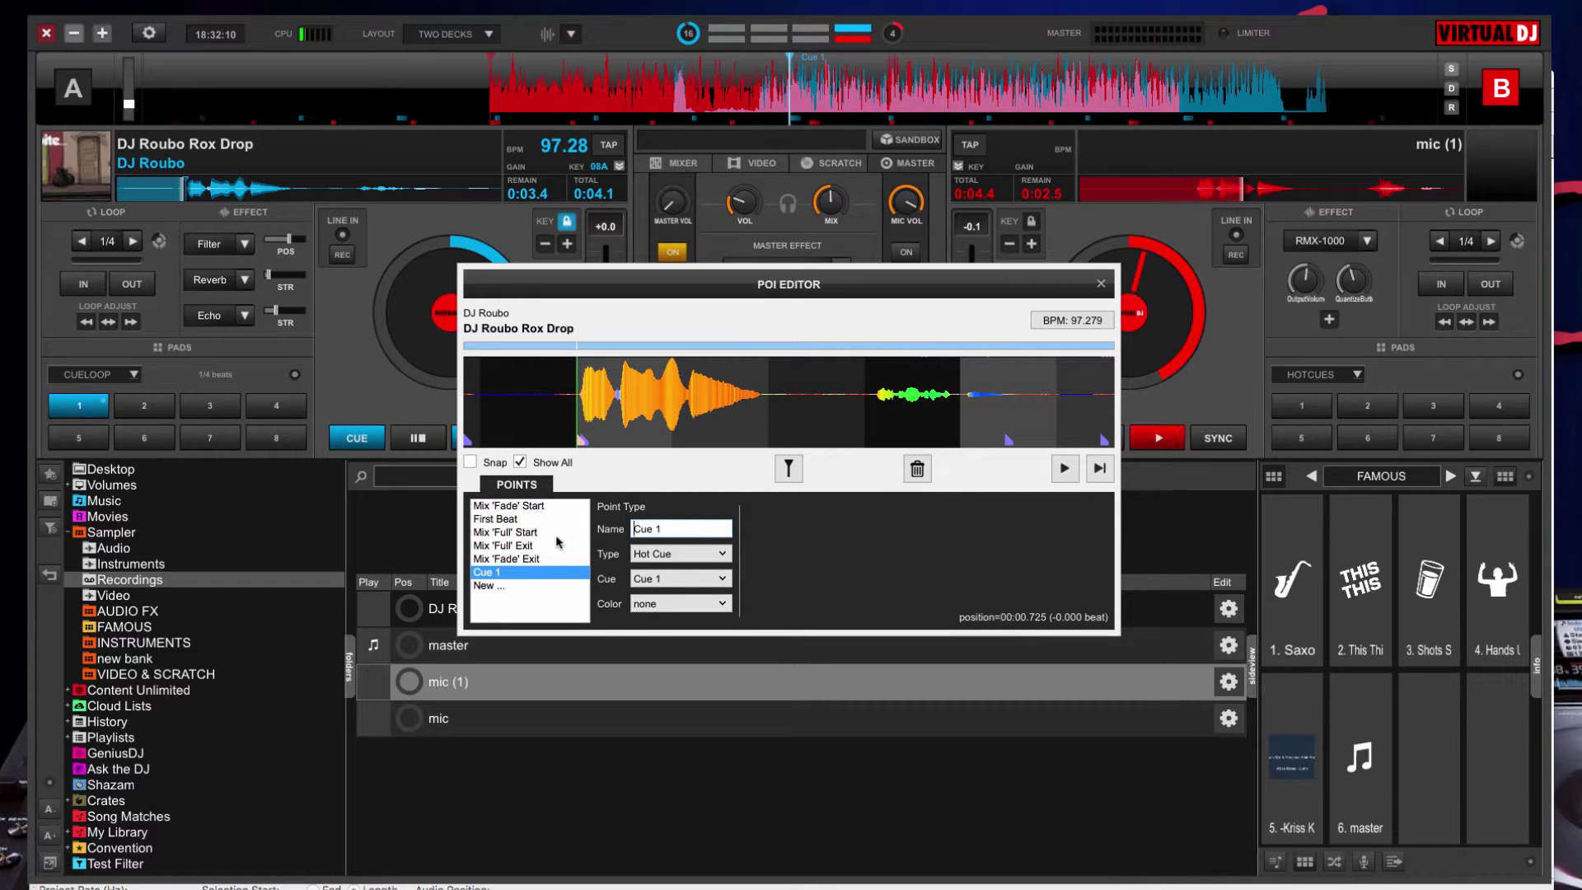
pyautogui.moveTo(582, 420); pyautogui.dragTo(574, 426)
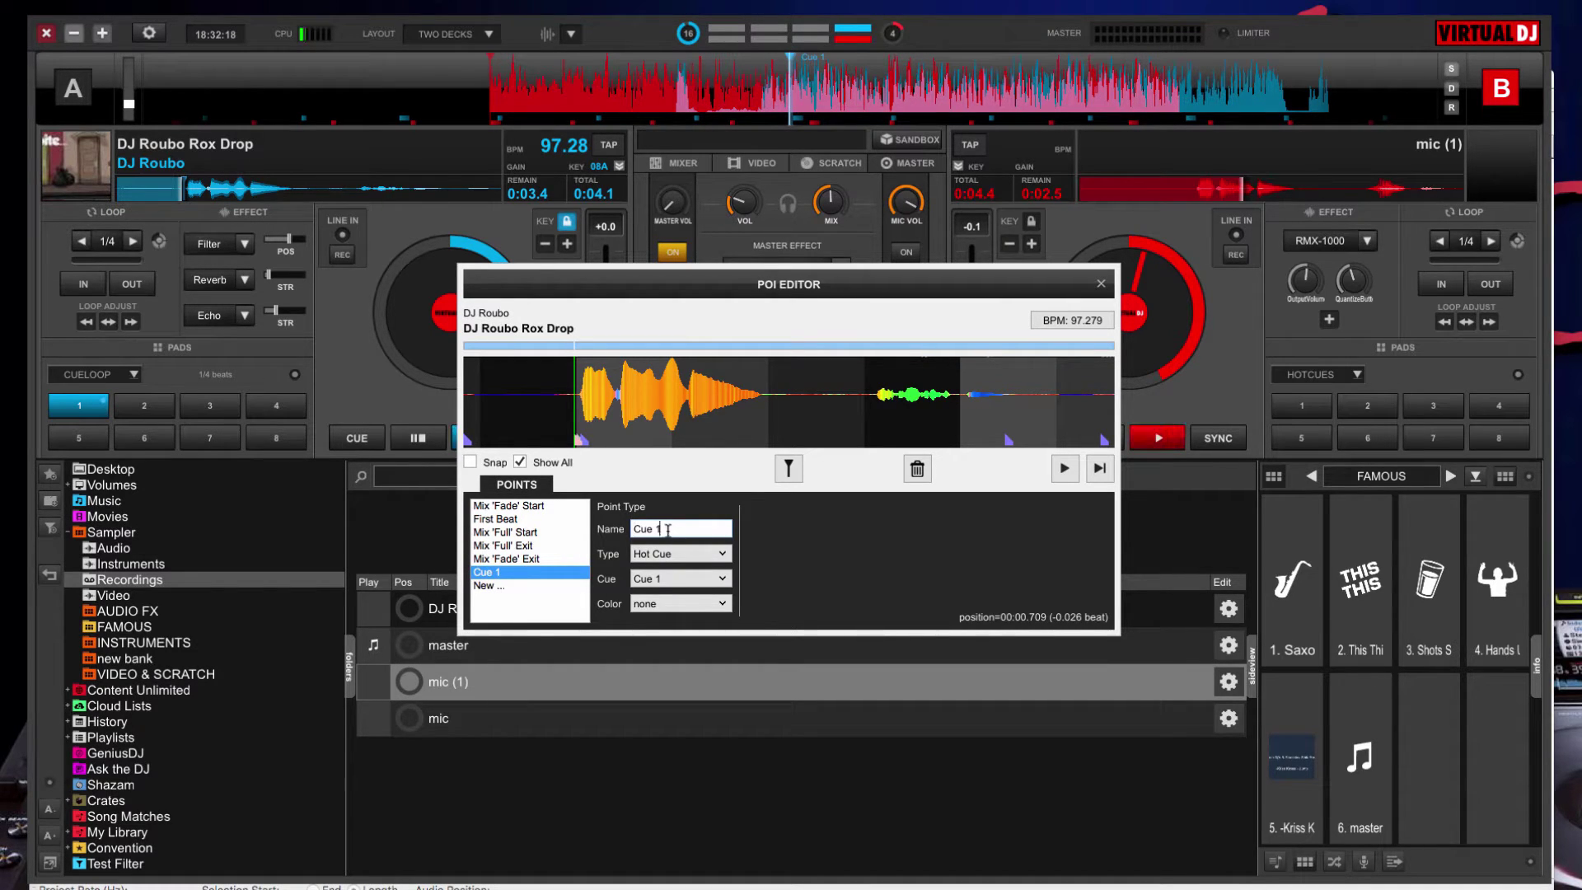
pyautogui.moveTo(667, 530); pyautogui.dragTo(588, 522)
pyautogui.write('DJ')
# Add a second hot cue at about 1.434 s in the waveform and name it Roubo.
pyautogui.click(495, 586)
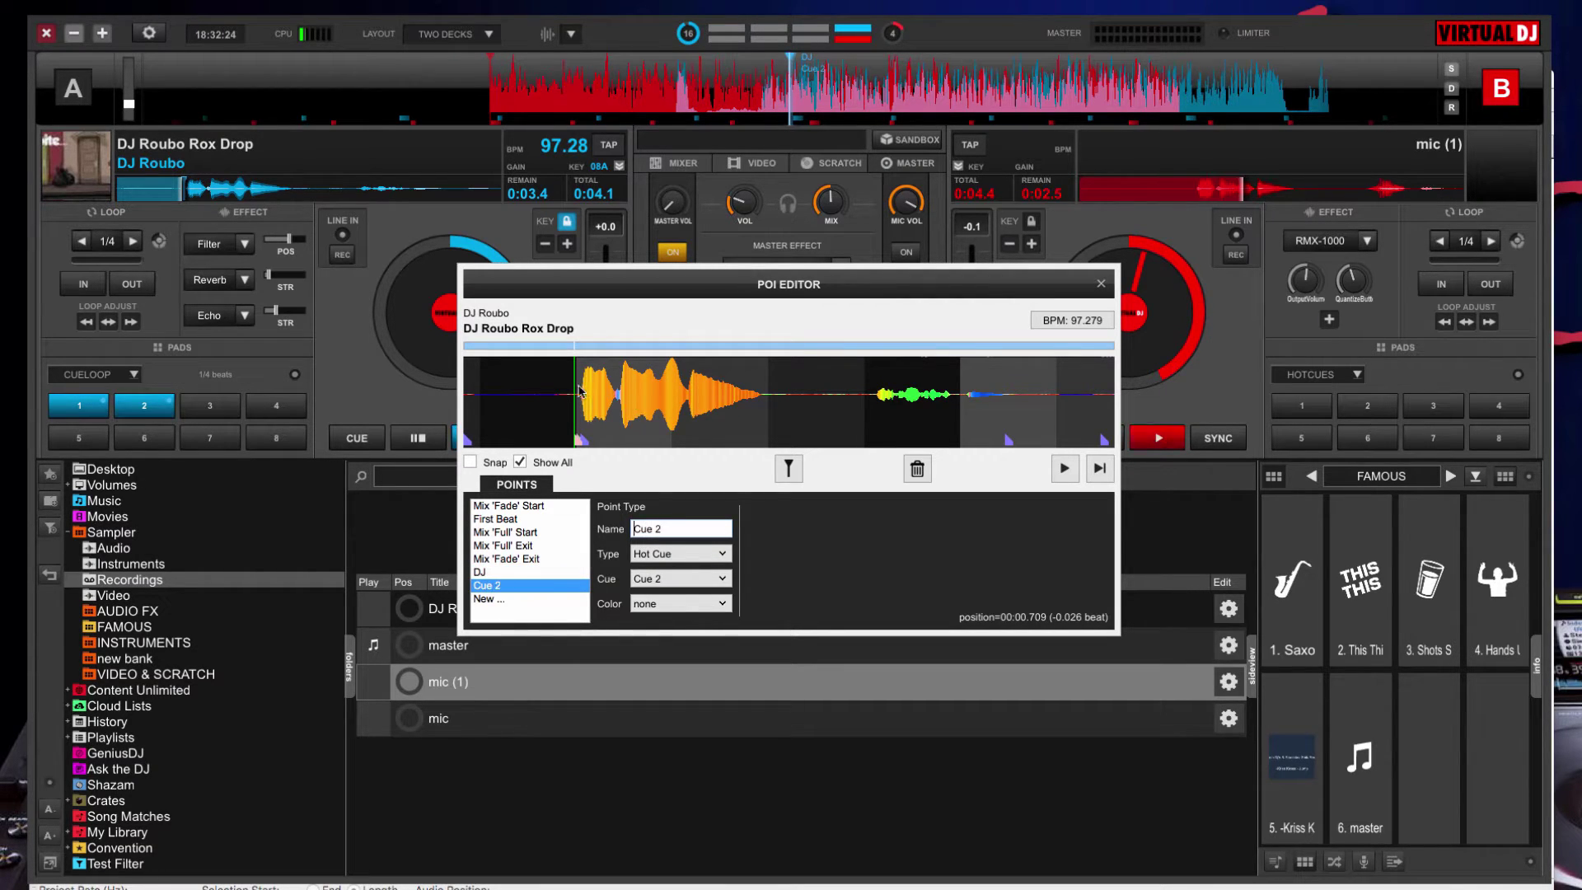
pyautogui.moveTo(574, 387); pyautogui.dragTo(688, 399)
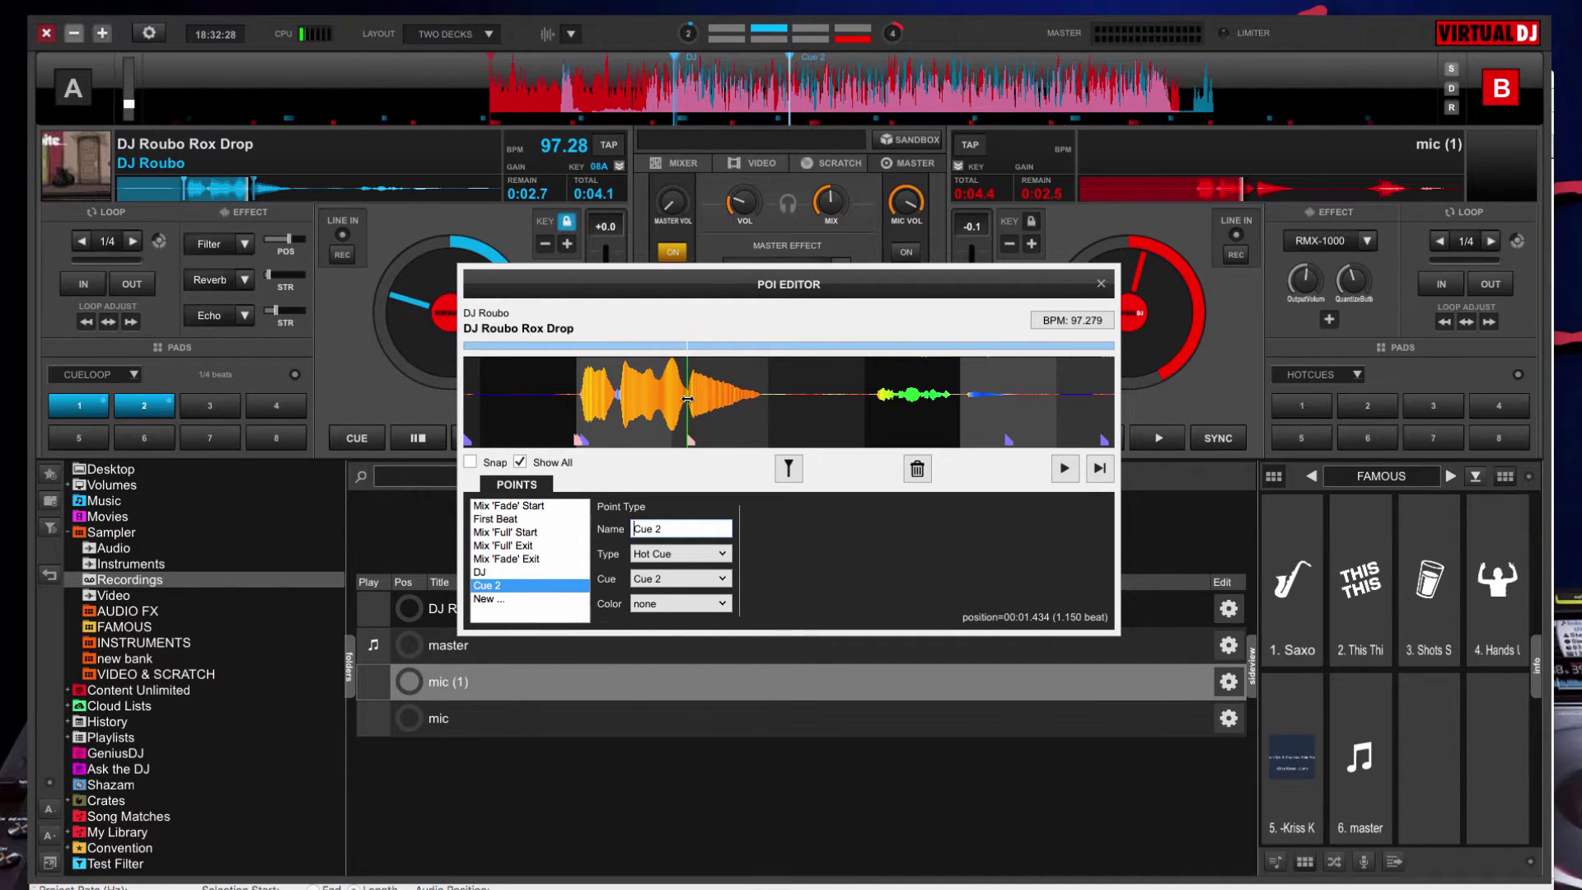
pyautogui.moveTo(681, 528); pyautogui.dragTo(572, 520)
pyautogui.write('Roubo')
# Add a third hot cue at about 2.607 s, before the second phrase, and name it Rox.
pyautogui.click(495, 601)
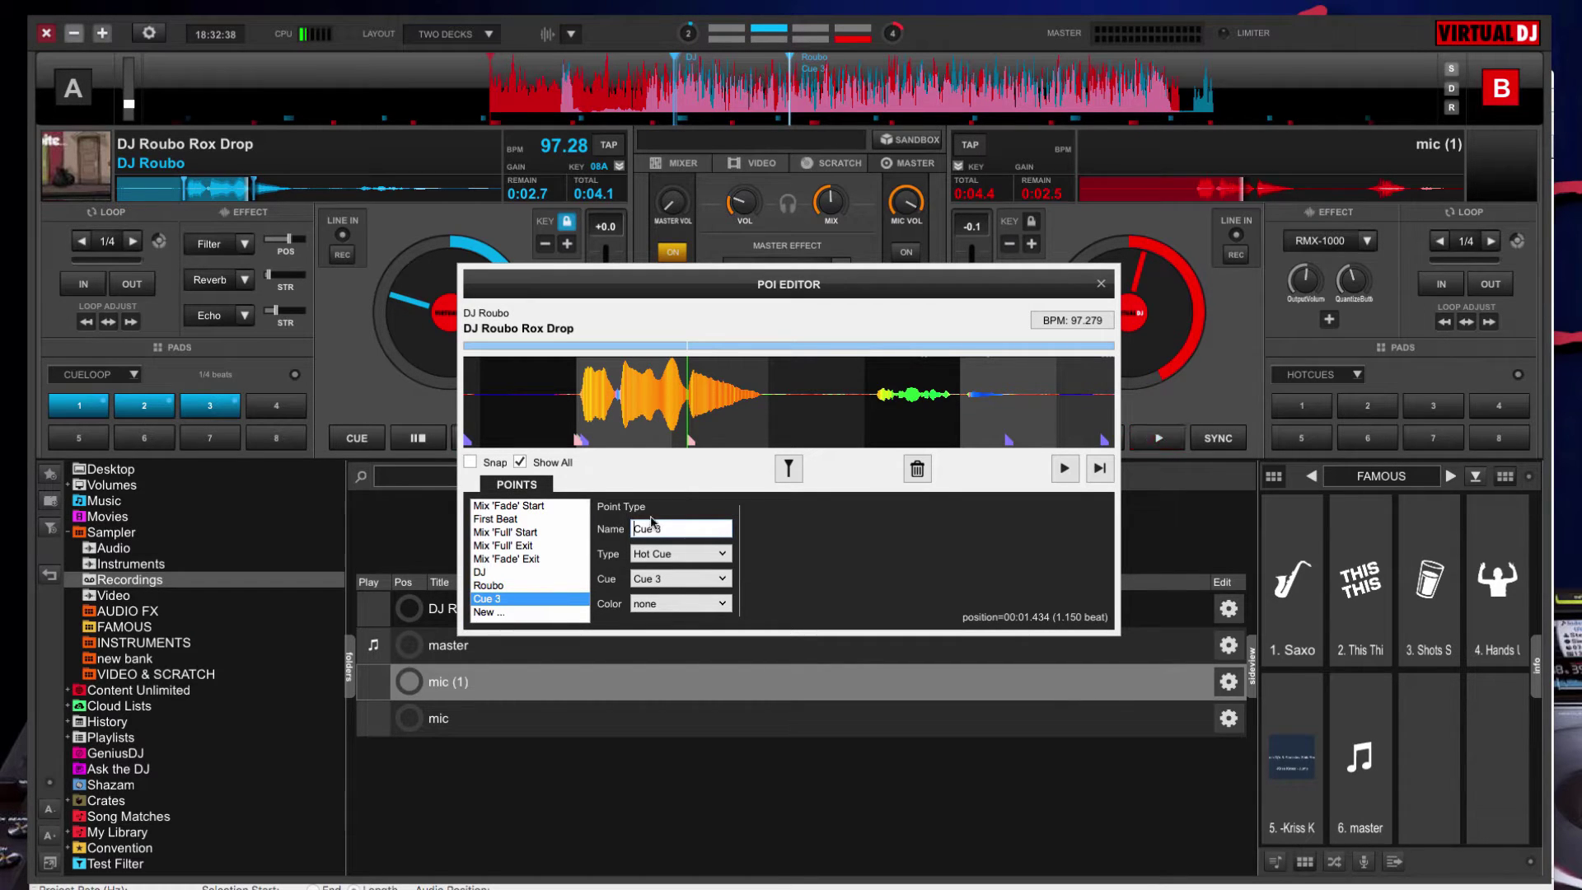
pyautogui.moveTo(688, 406); pyautogui.dragTo(870, 419)
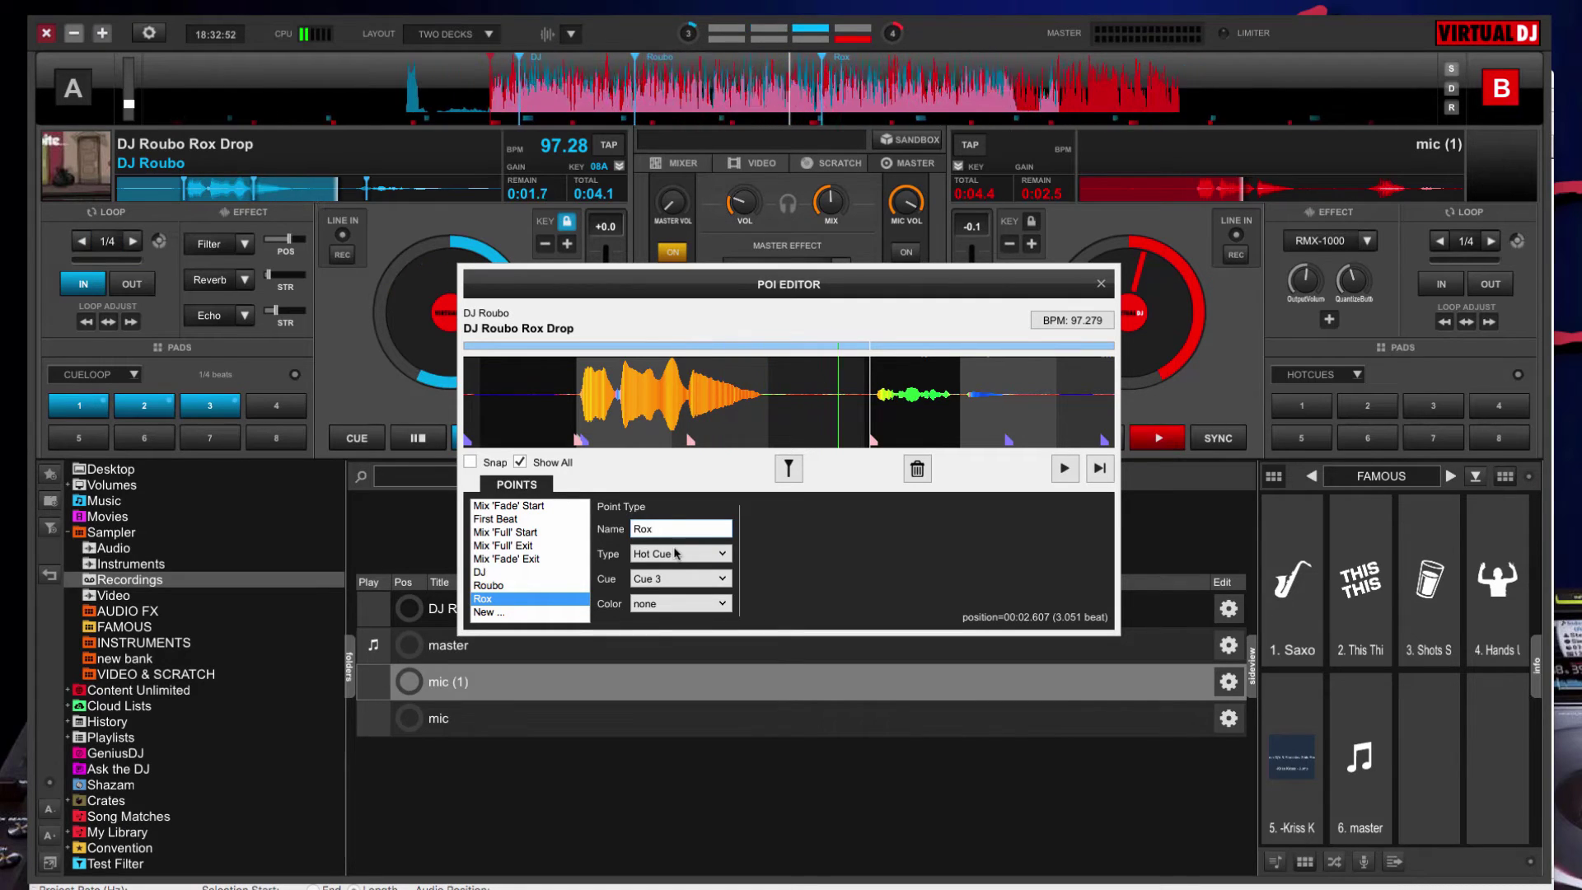
pyautogui.press('Down')
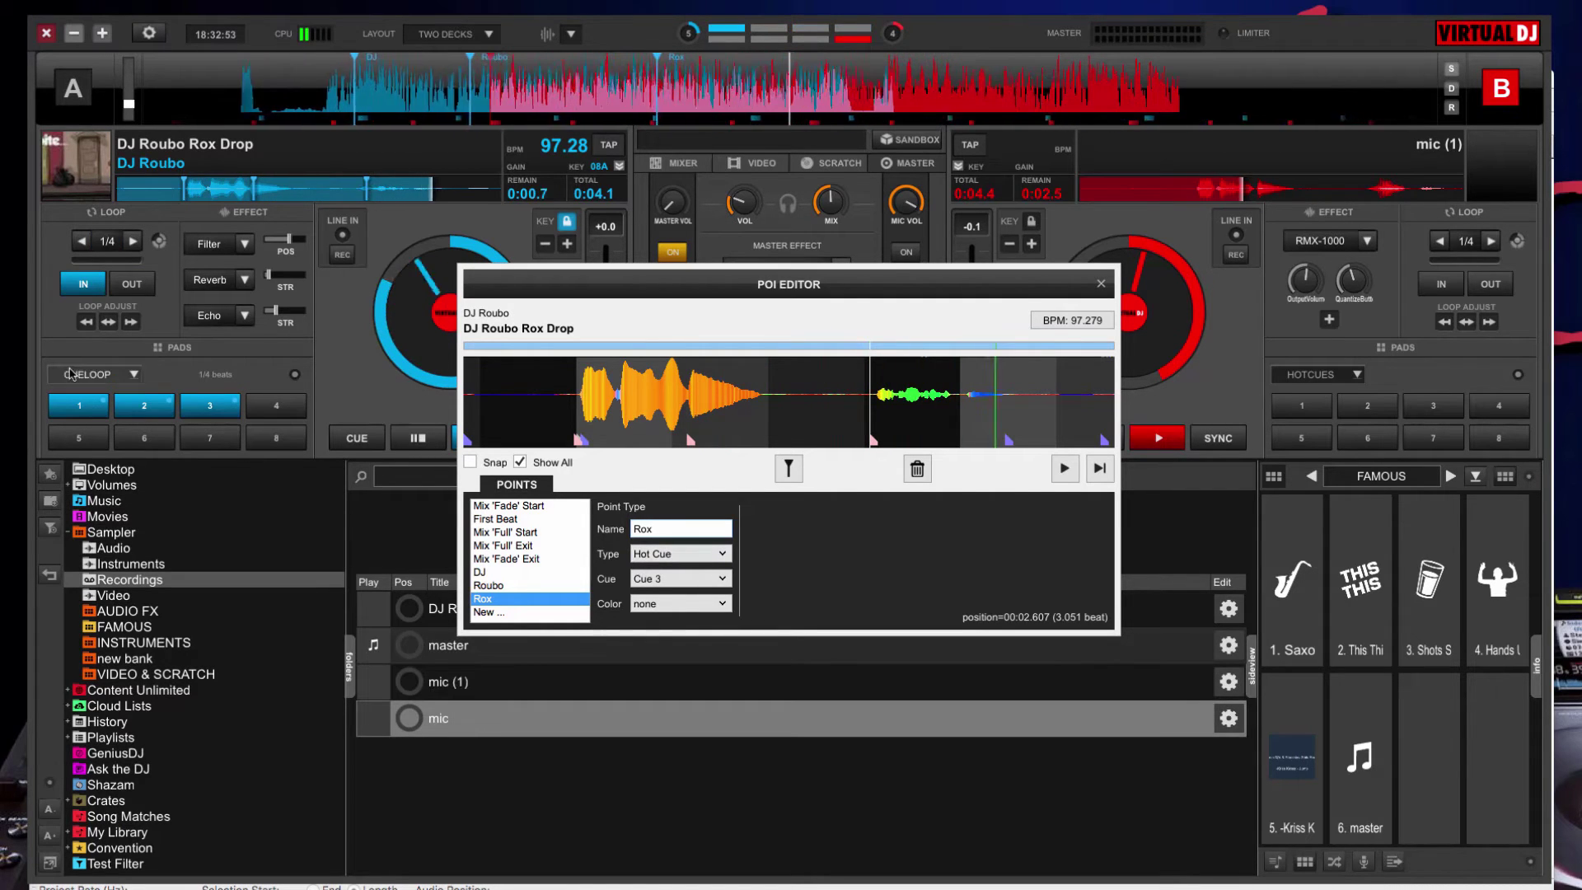
# Switch deck A's pads to hotcues mode and close the POI editor.
pyautogui.click(124, 381)
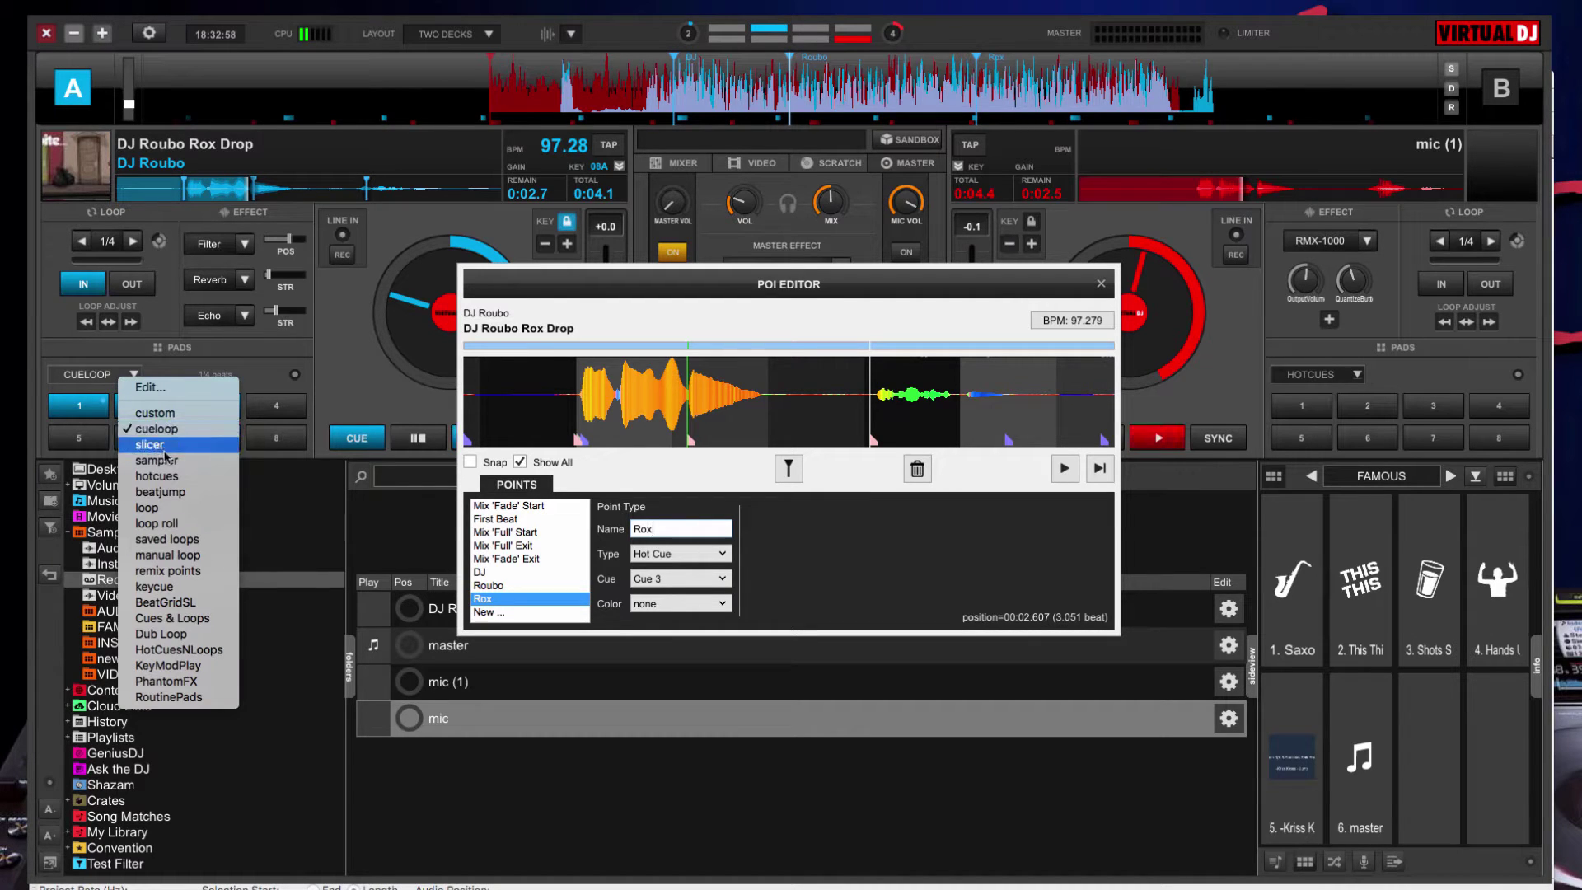
pyautogui.click(219, 475)
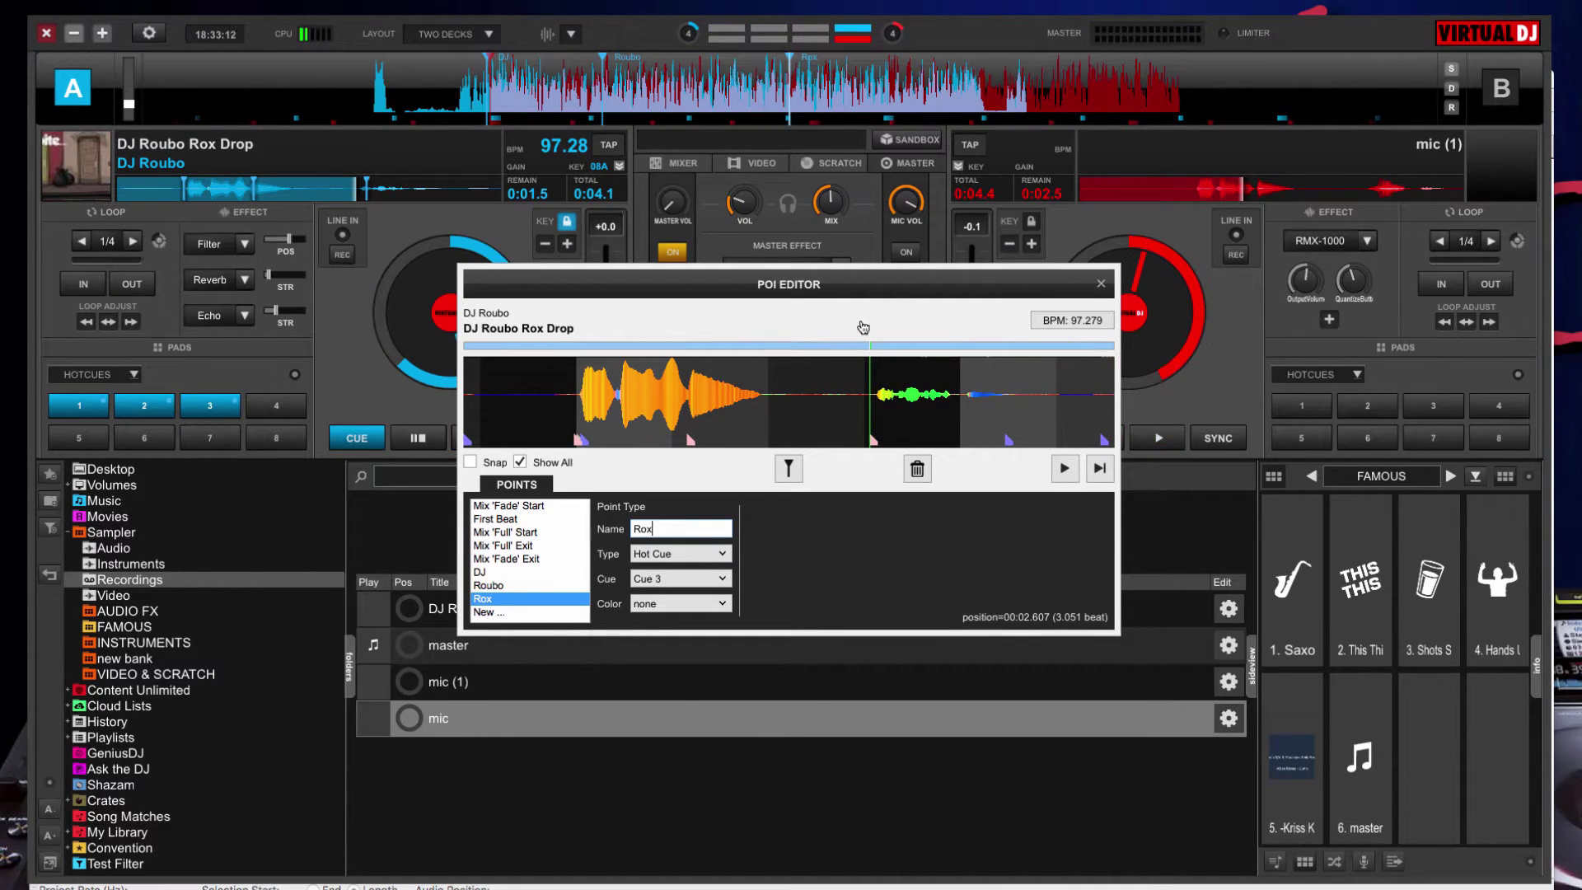
pyautogui.click(1103, 284)
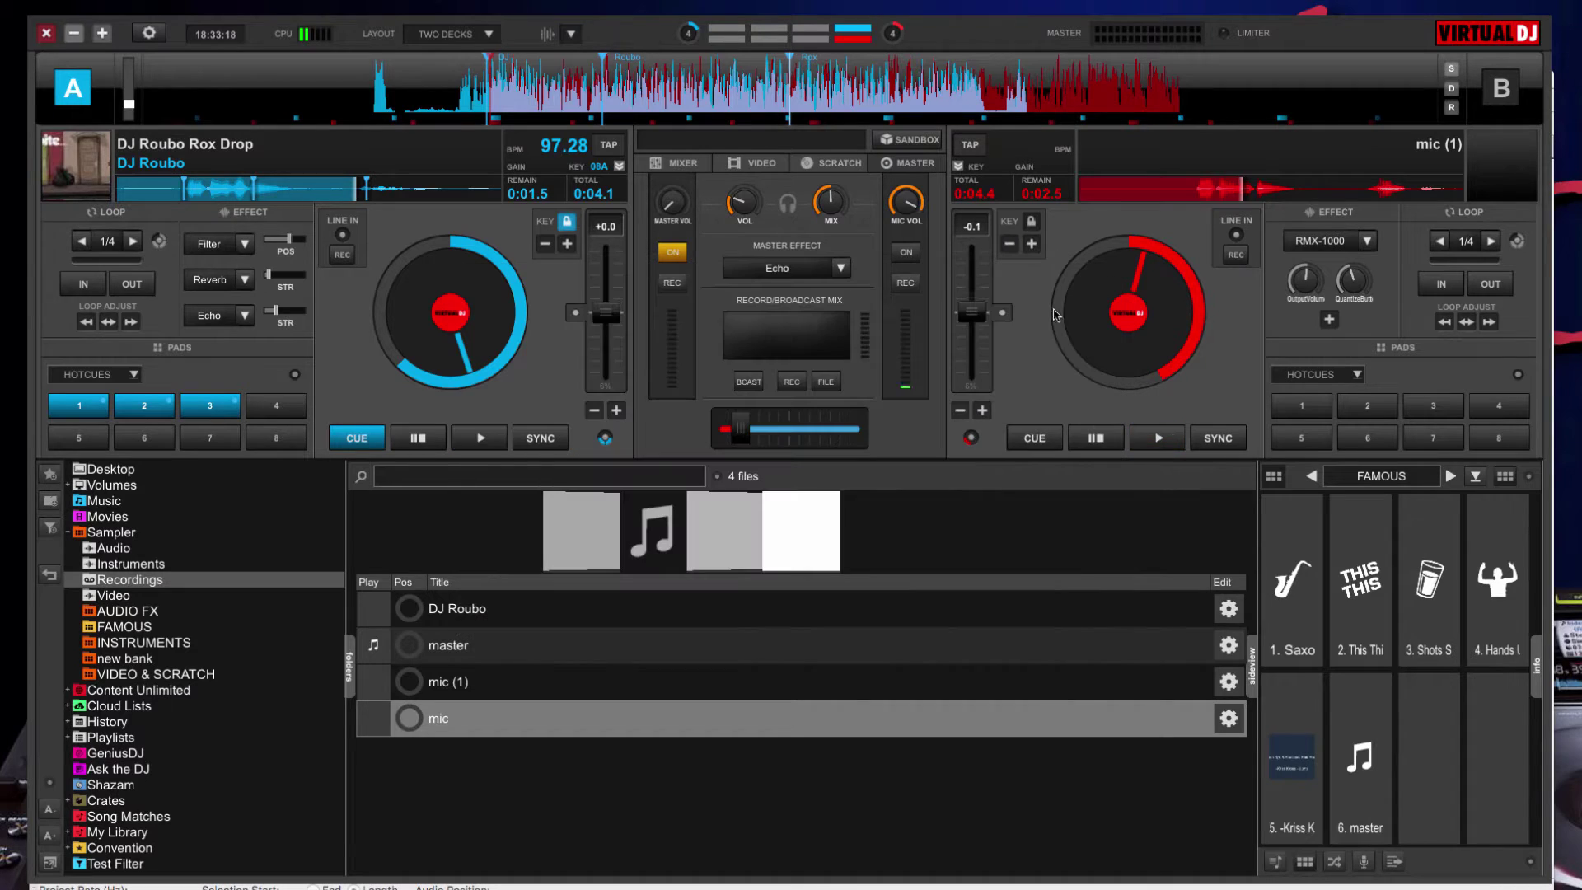
# Set deck A's pads to cueloop mode and test the DJ cue on pad 1, stopping playback at the end.
pyautogui.click(122, 378)
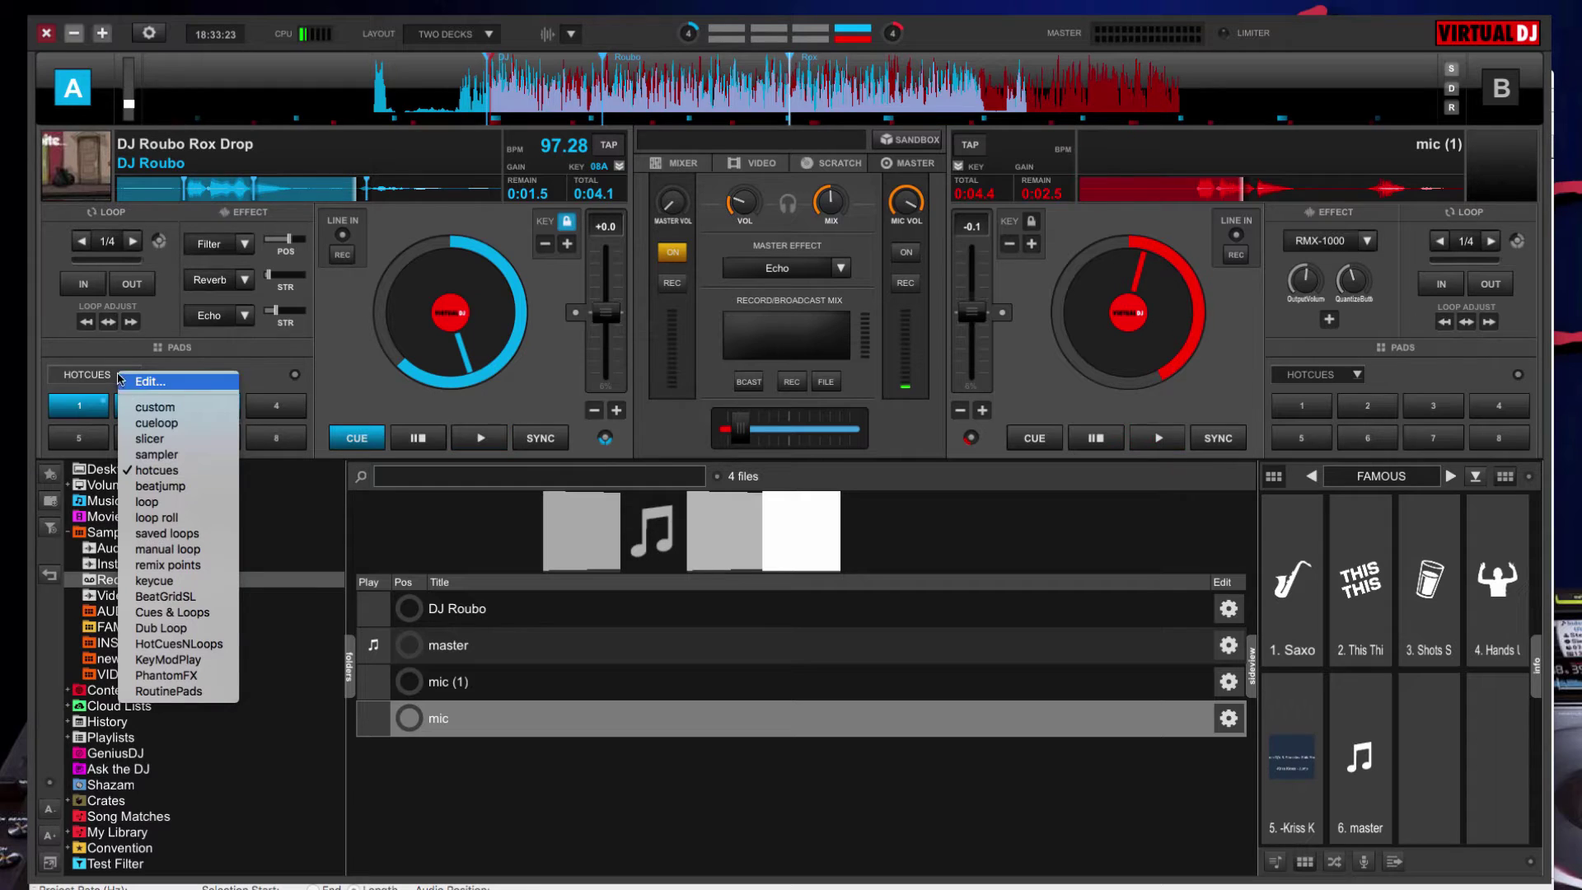
pyautogui.click(178, 424)
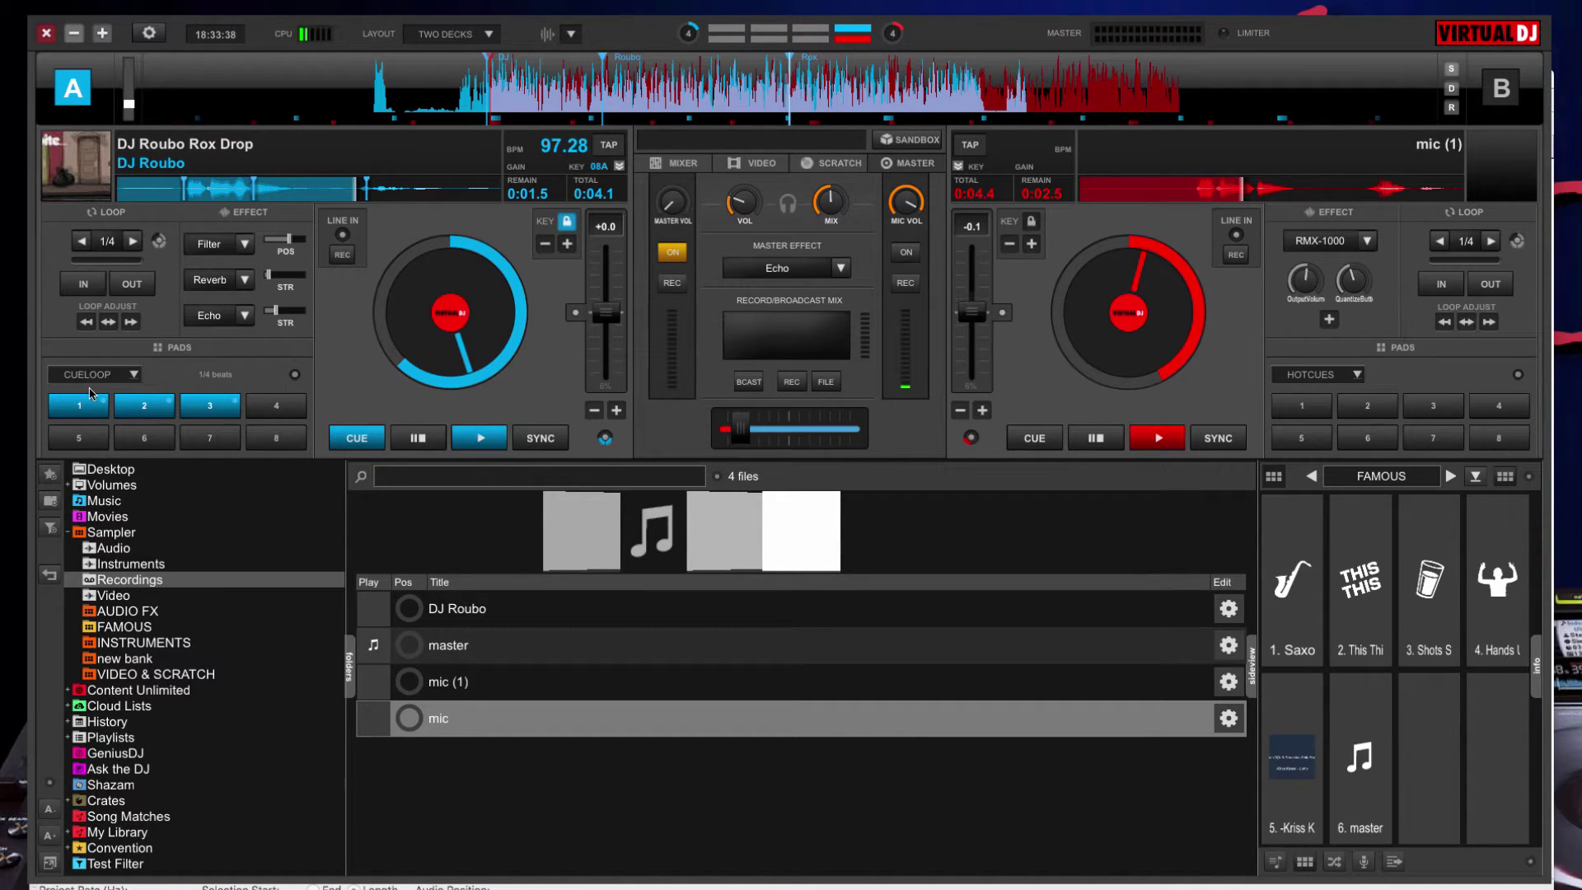
pyautogui.click(87, 408)
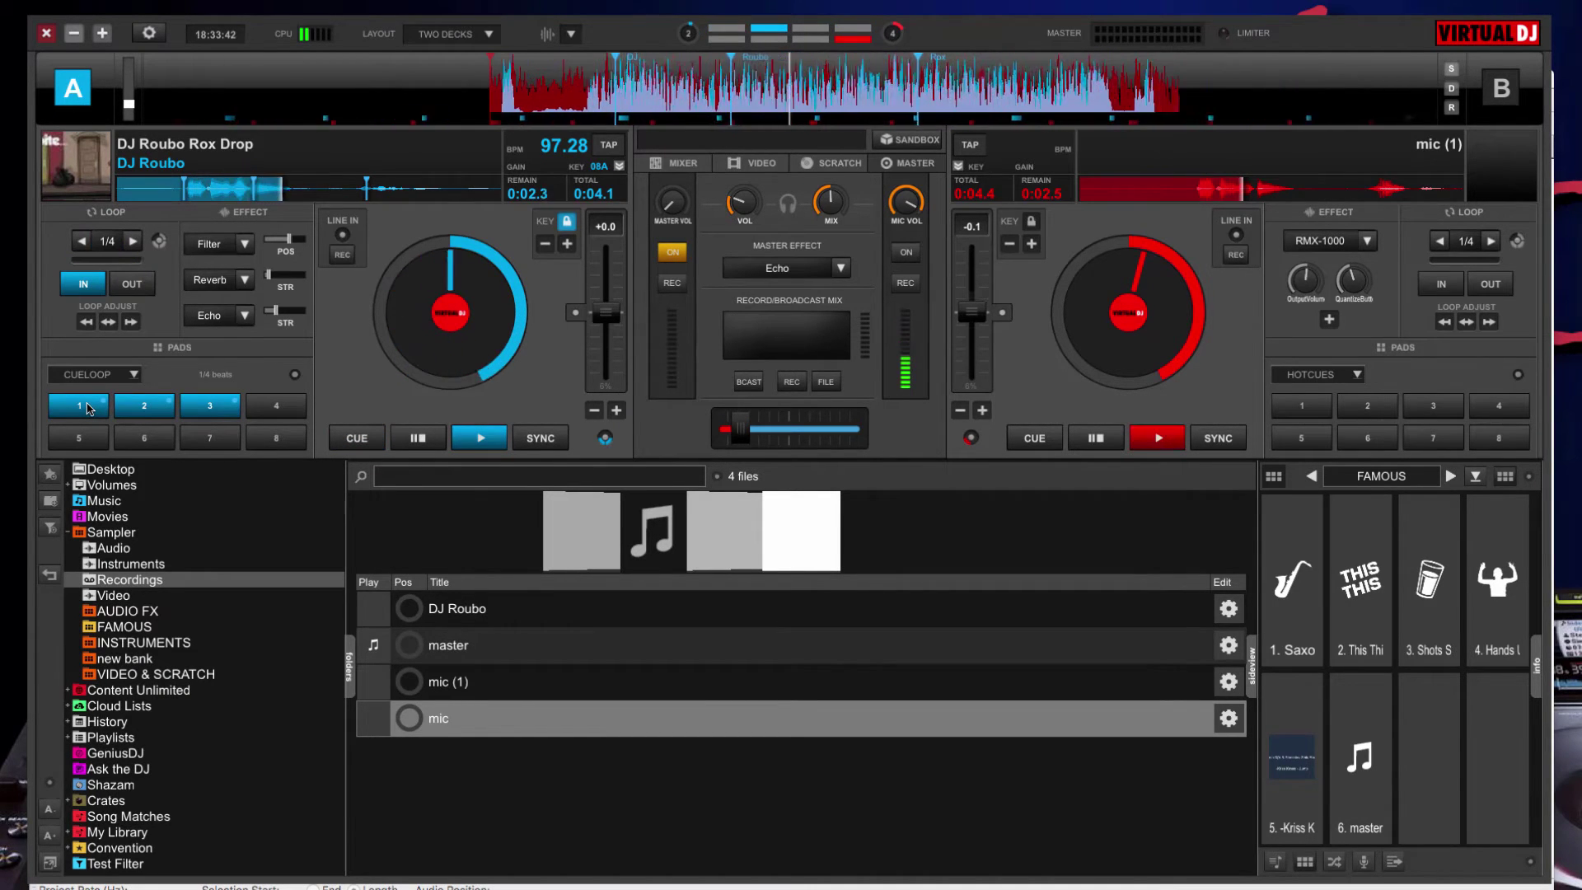
pyautogui.click(366, 438)
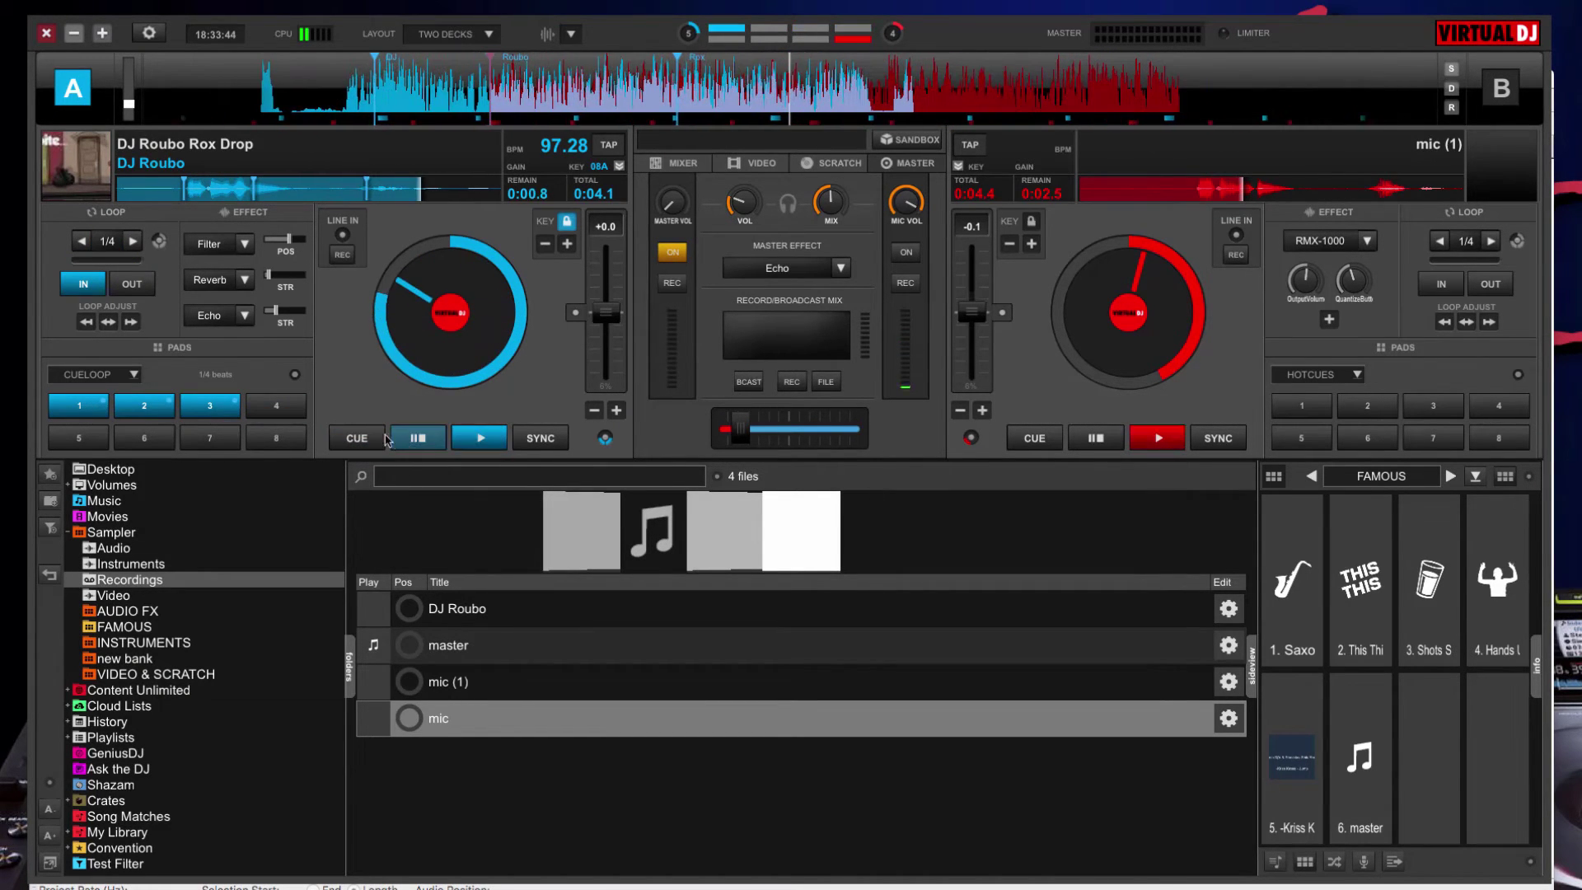
pyautogui.press('space')
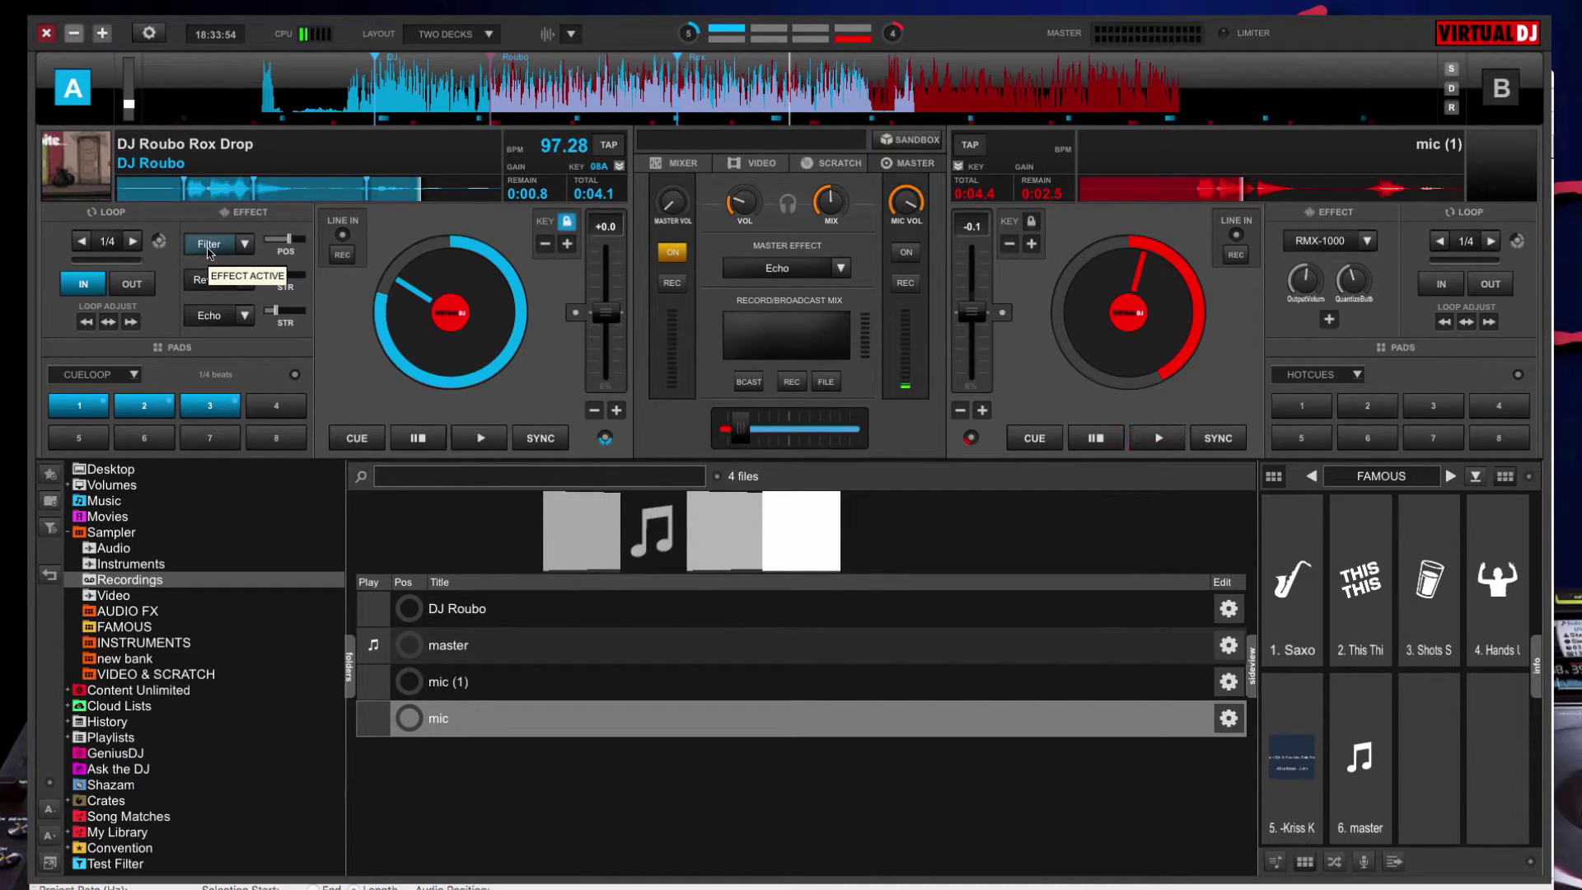
# Enable the Filter, Reverb and Echo effects on deck A, lowering the filter position and raising the echo strength.
pyautogui.click(209, 280)
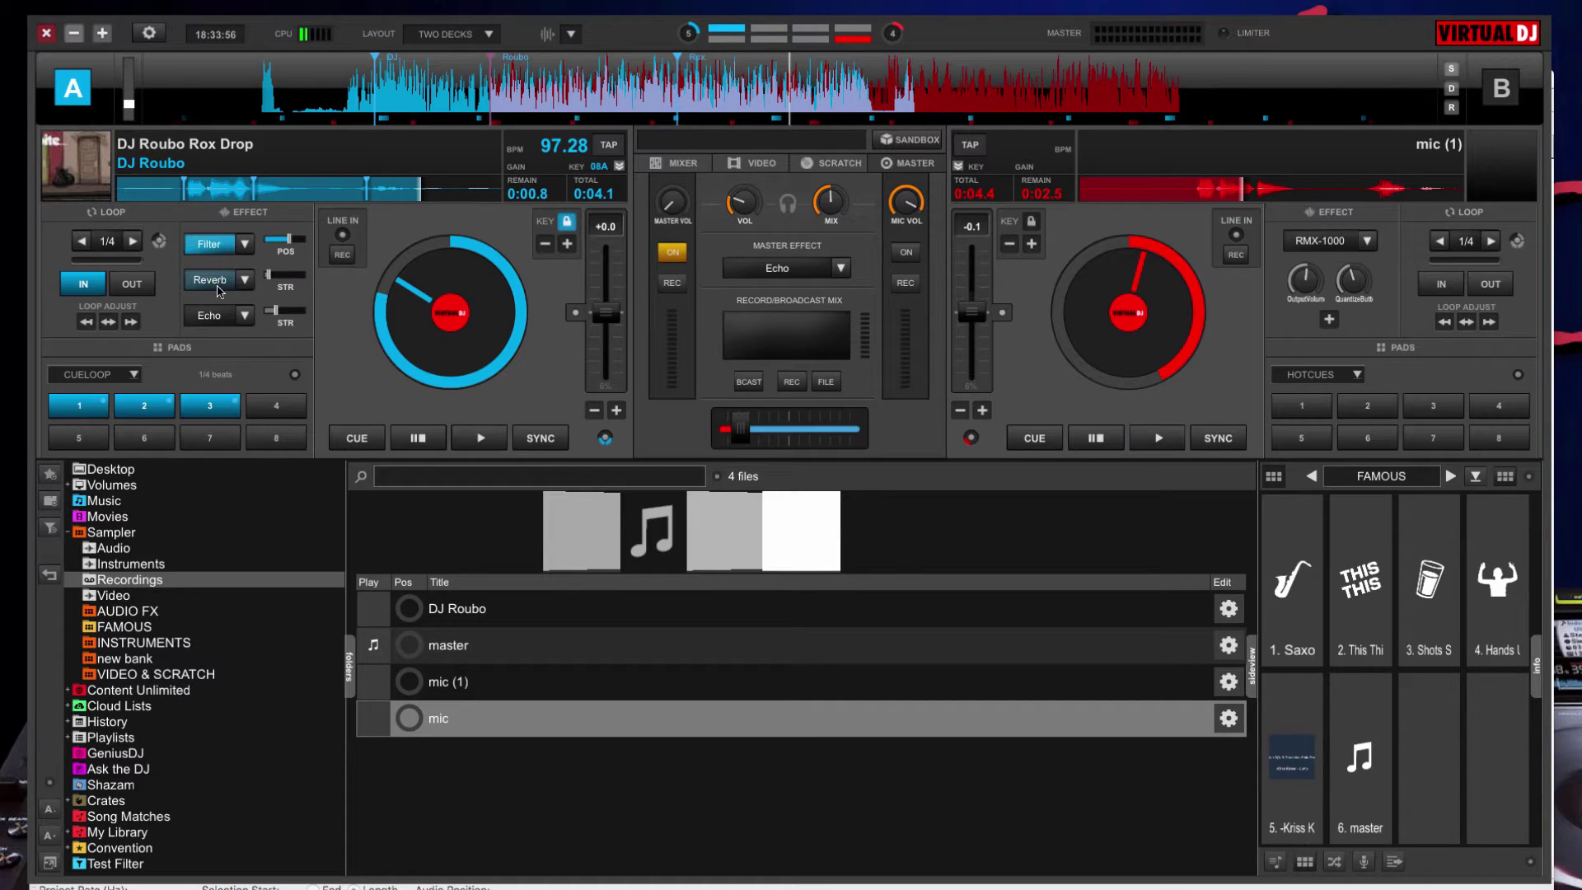
pyautogui.click(218, 321)
pyautogui.moveTo(289, 240); pyautogui.dragTo(282, 245)
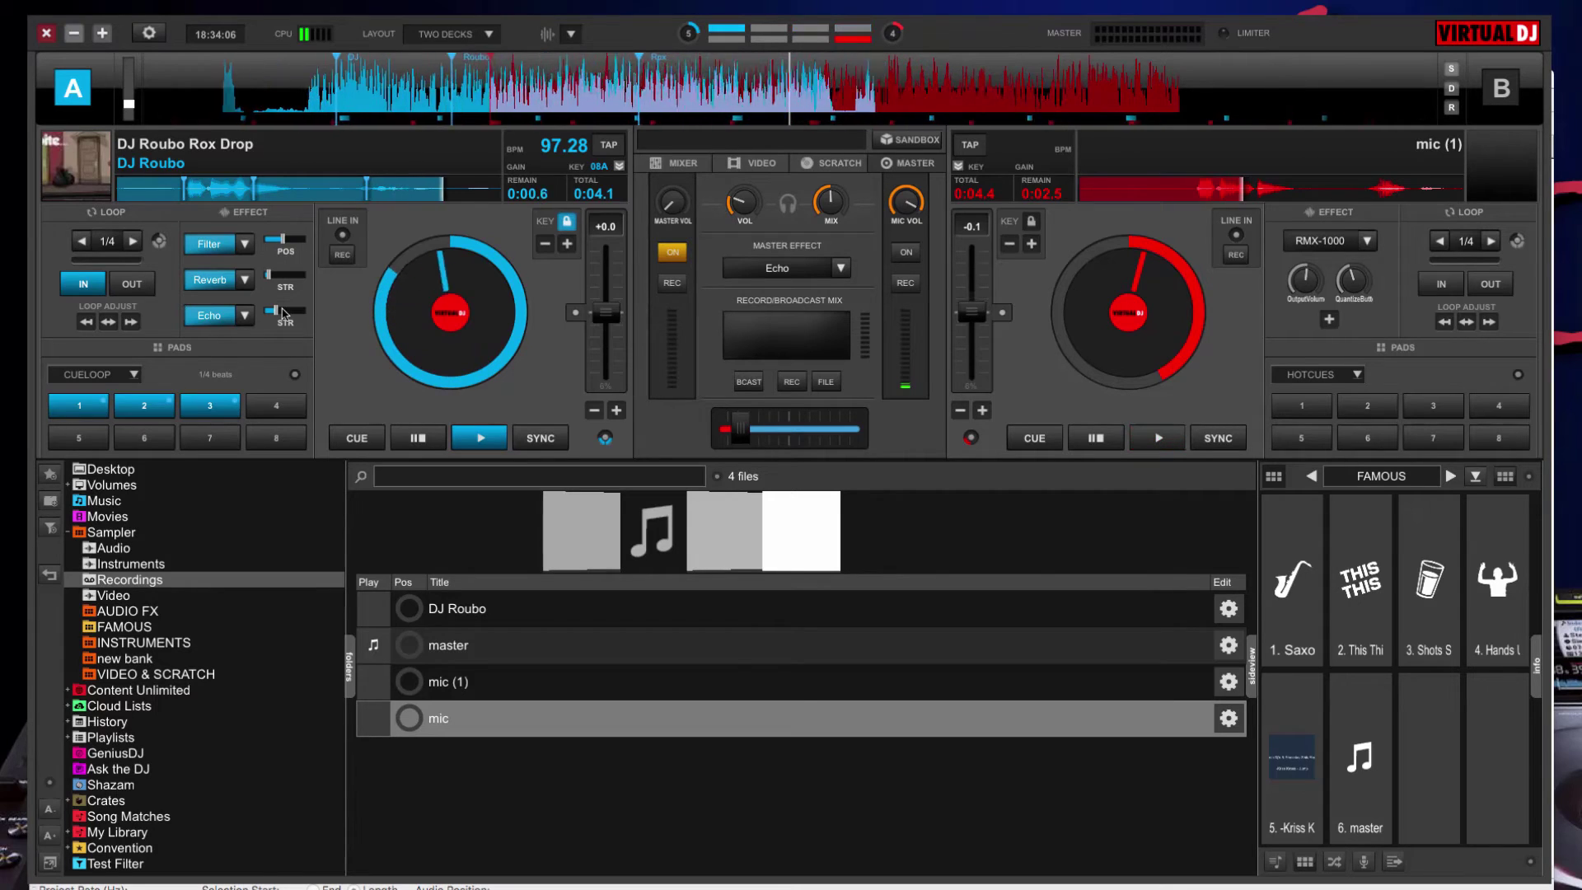
pyautogui.moveTo(273, 311); pyautogui.dragTo(291, 314)
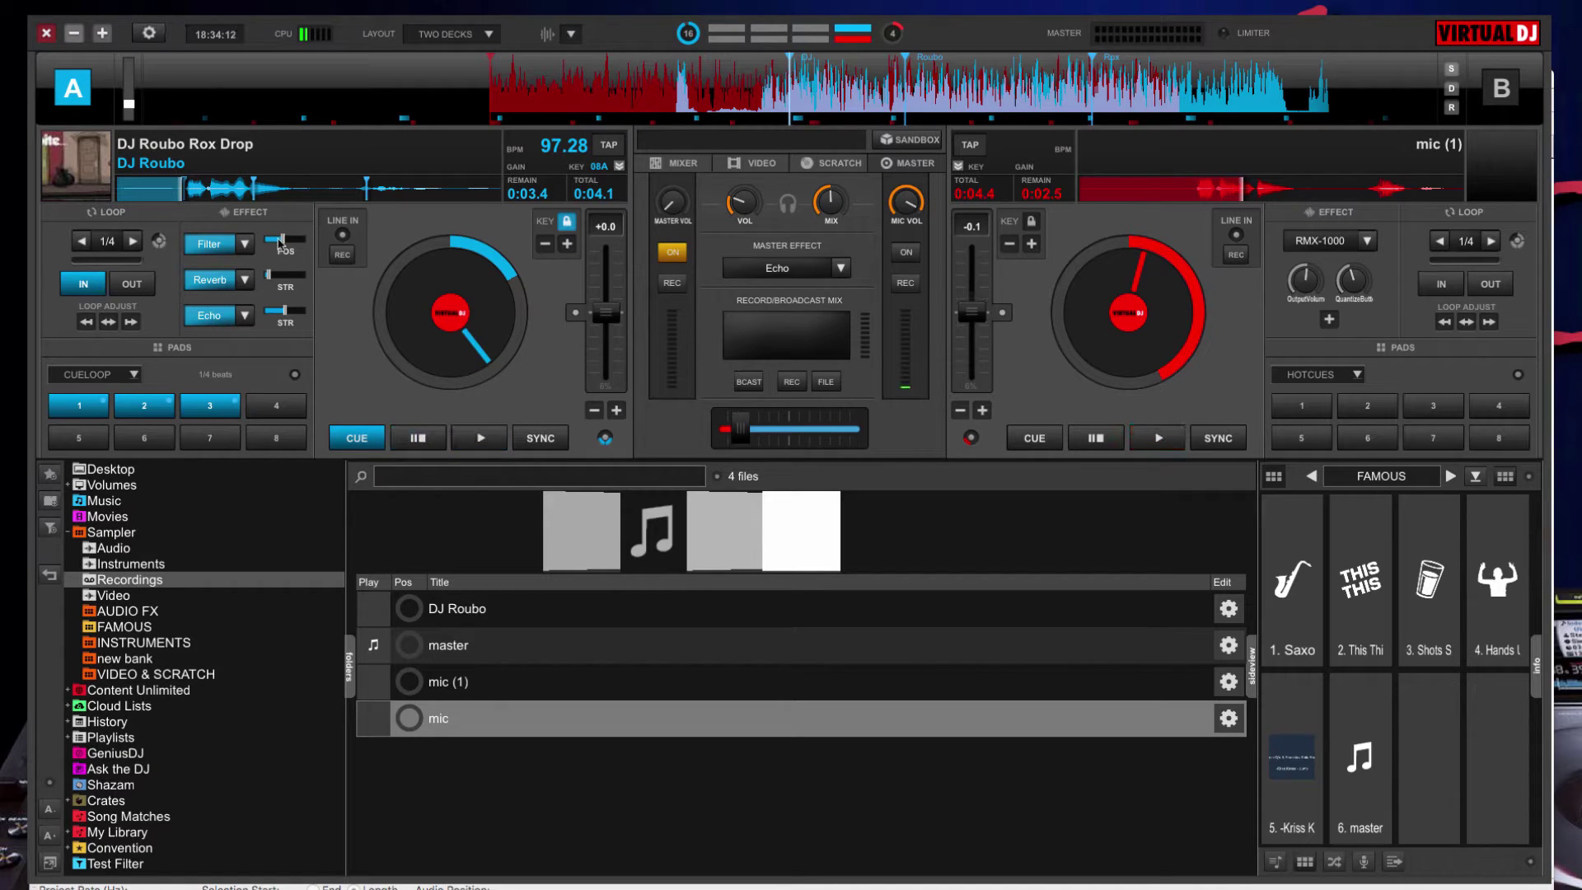
pyautogui.moveTo(278, 243); pyautogui.dragTo(274, 244)
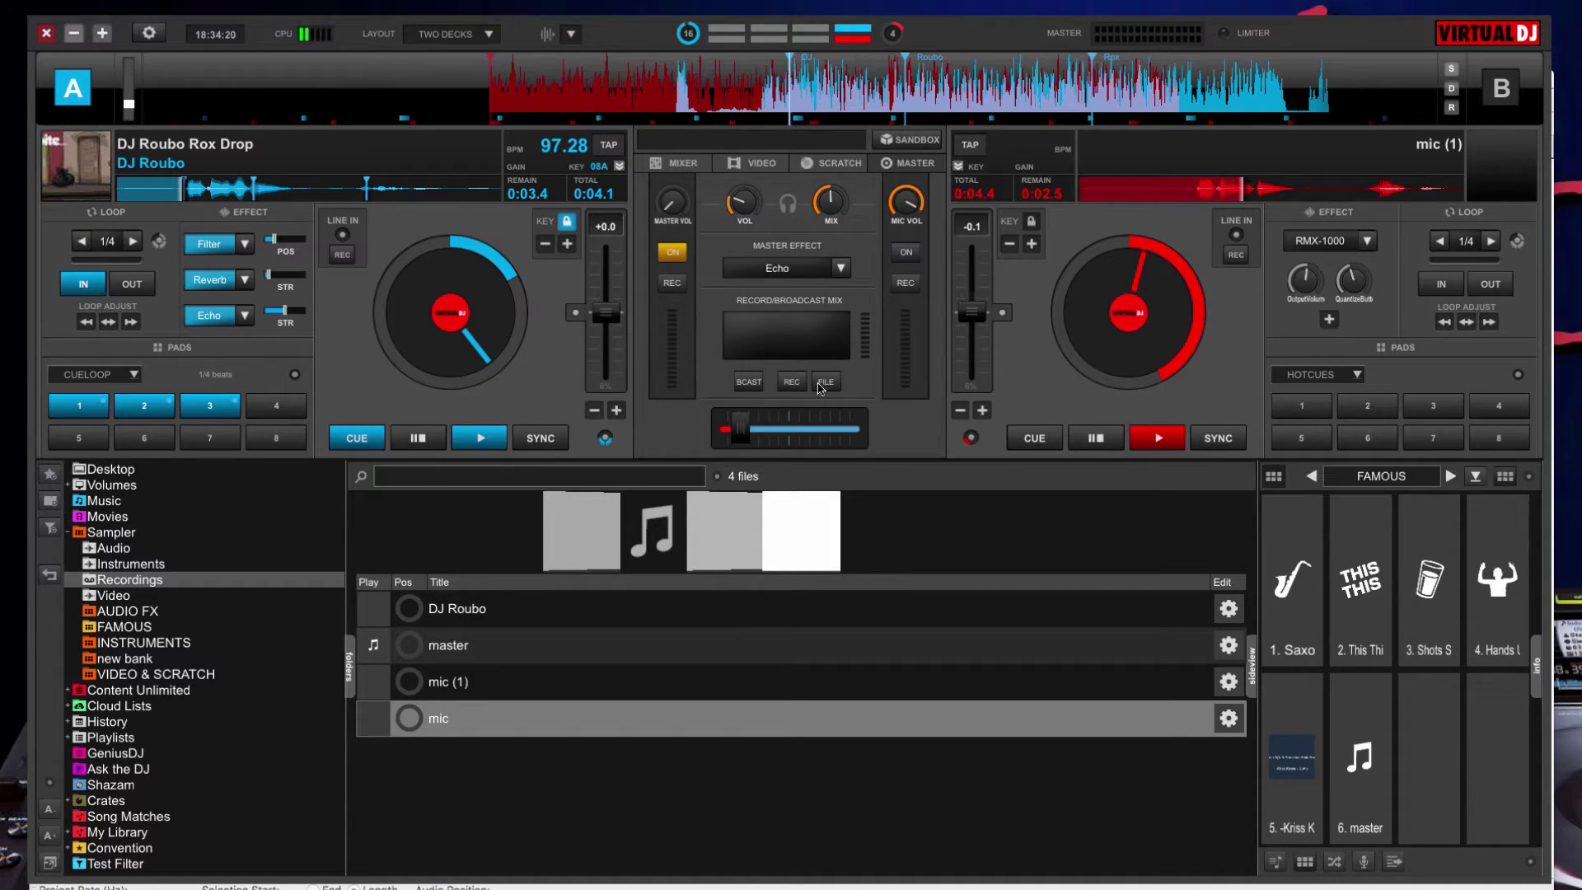
# Record the master output while triggering deck A's cueloop pad 1, raising the filter position and setting the echo strength to about 74%.
pyautogui.click(674, 283)
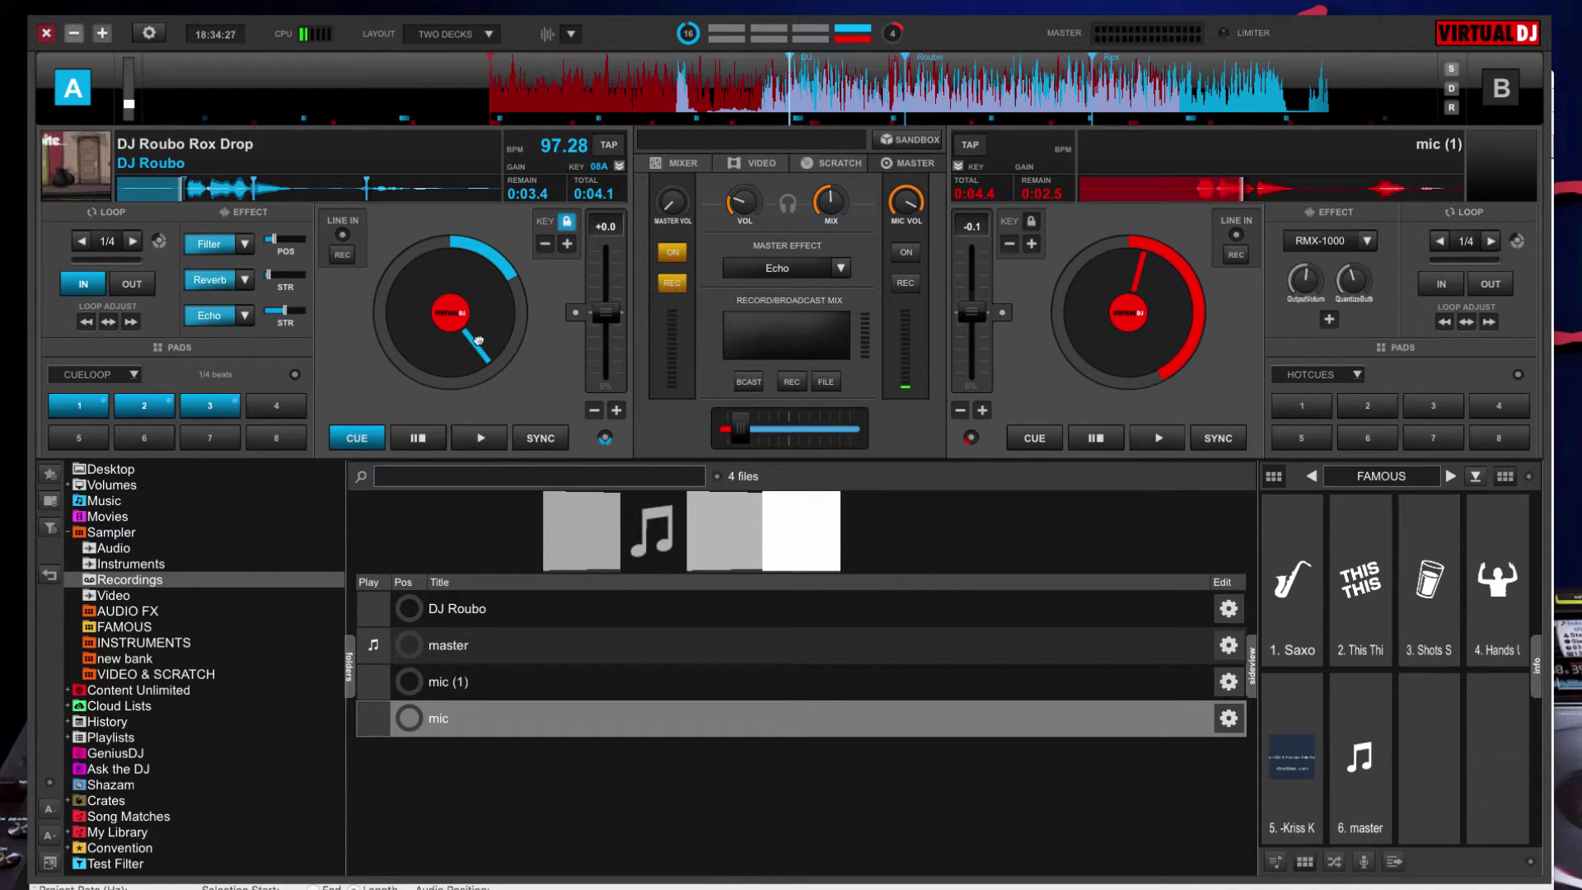
pyautogui.click(78, 406)
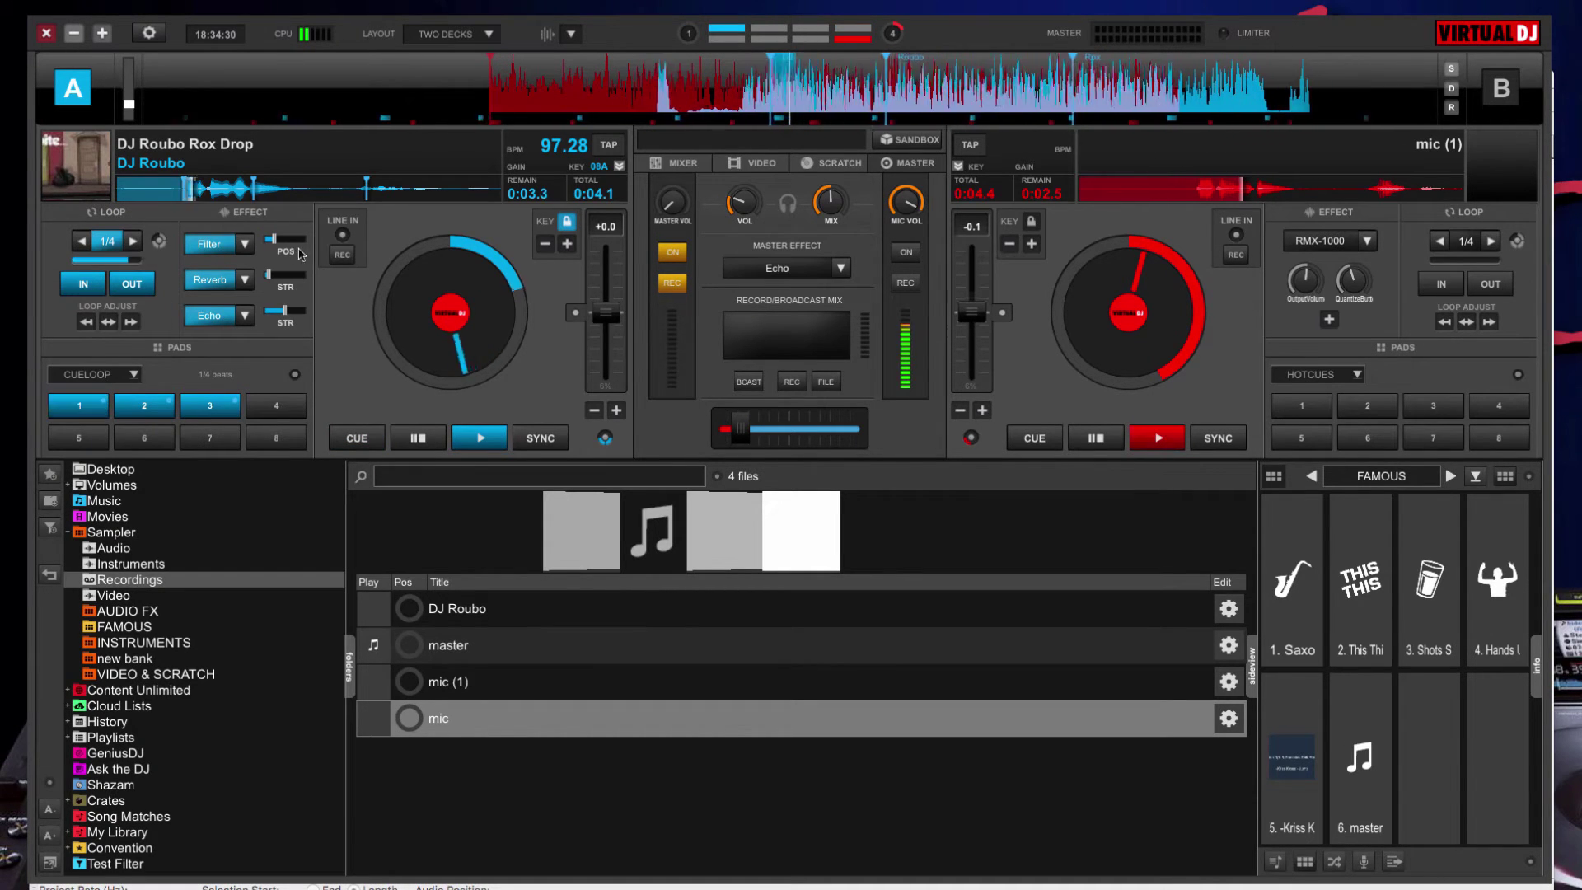
pyautogui.moveTo(271, 240); pyautogui.dragTo(281, 240)
pyautogui.moveTo(284, 311); pyautogui.dragTo(294, 314)
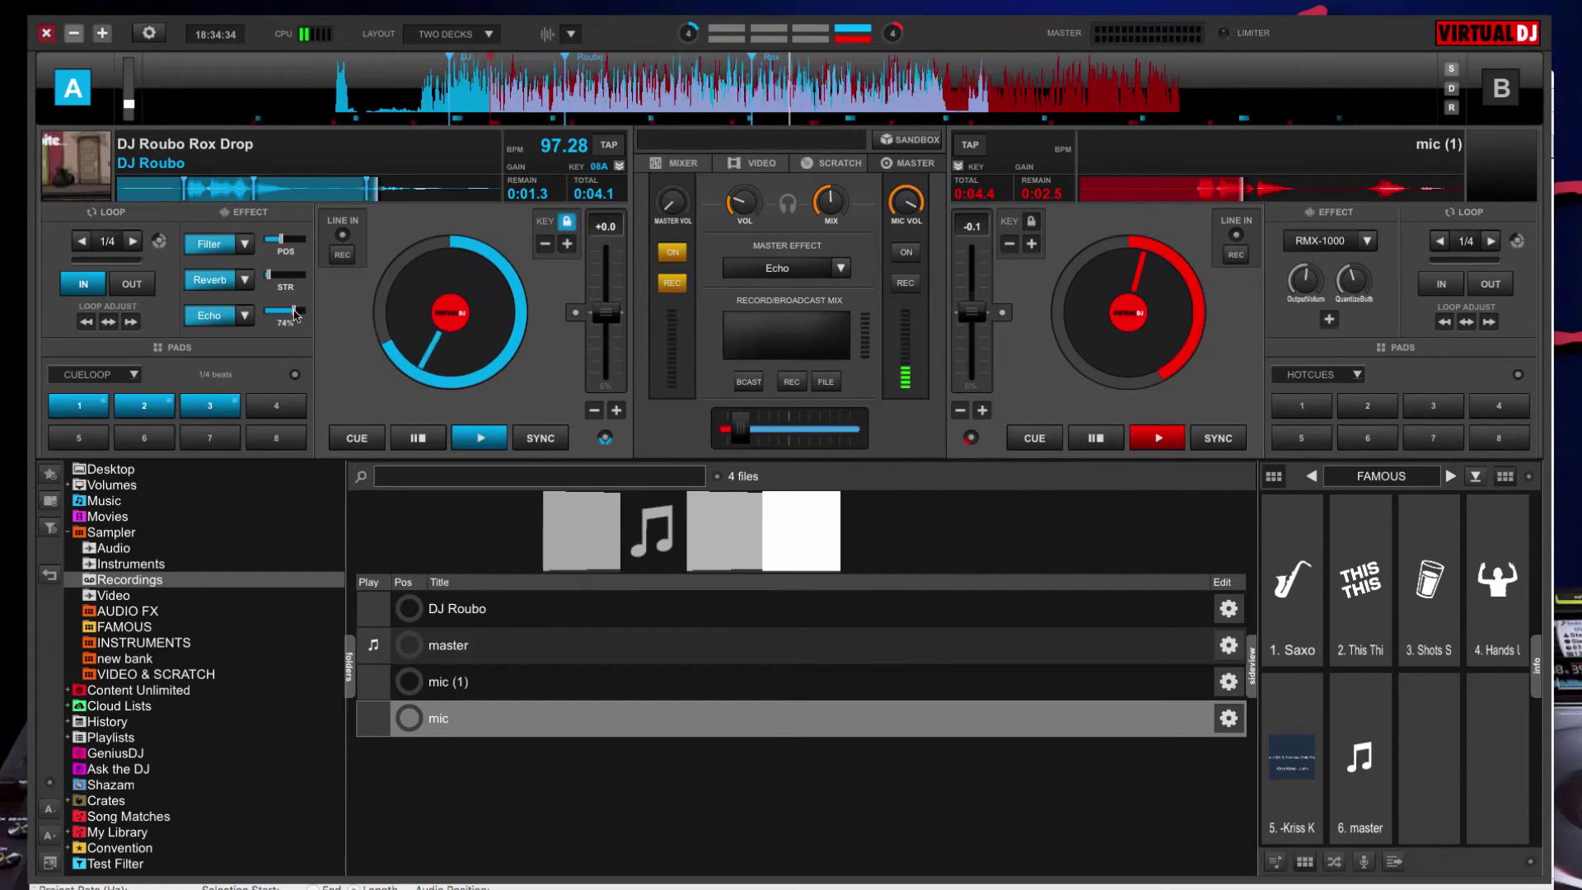
pyautogui.click(433, 441)
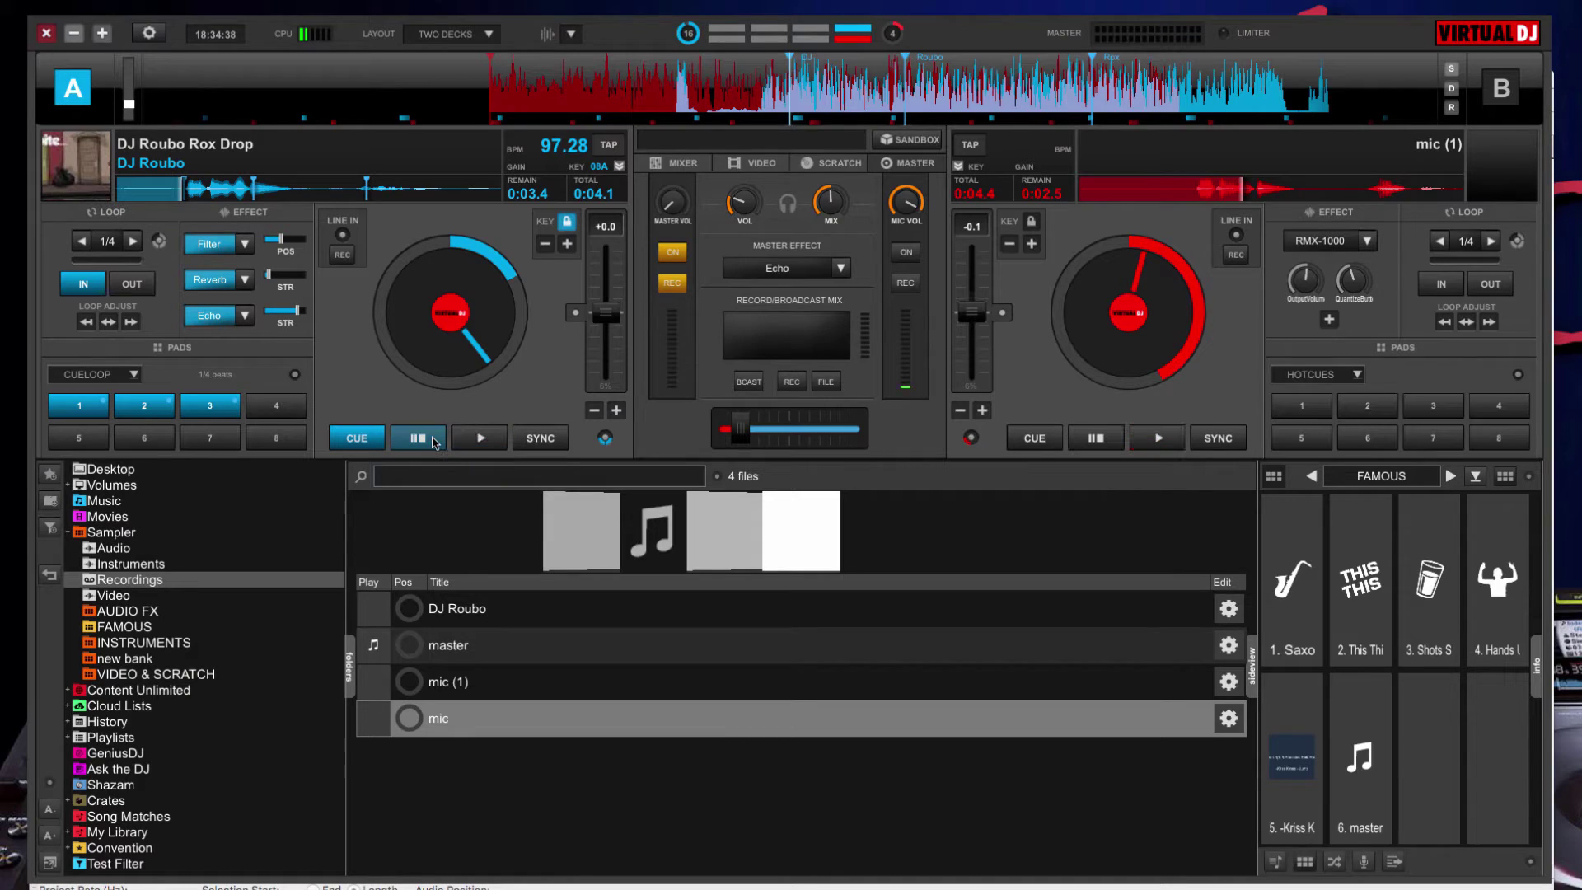
pyautogui.click(670, 284)
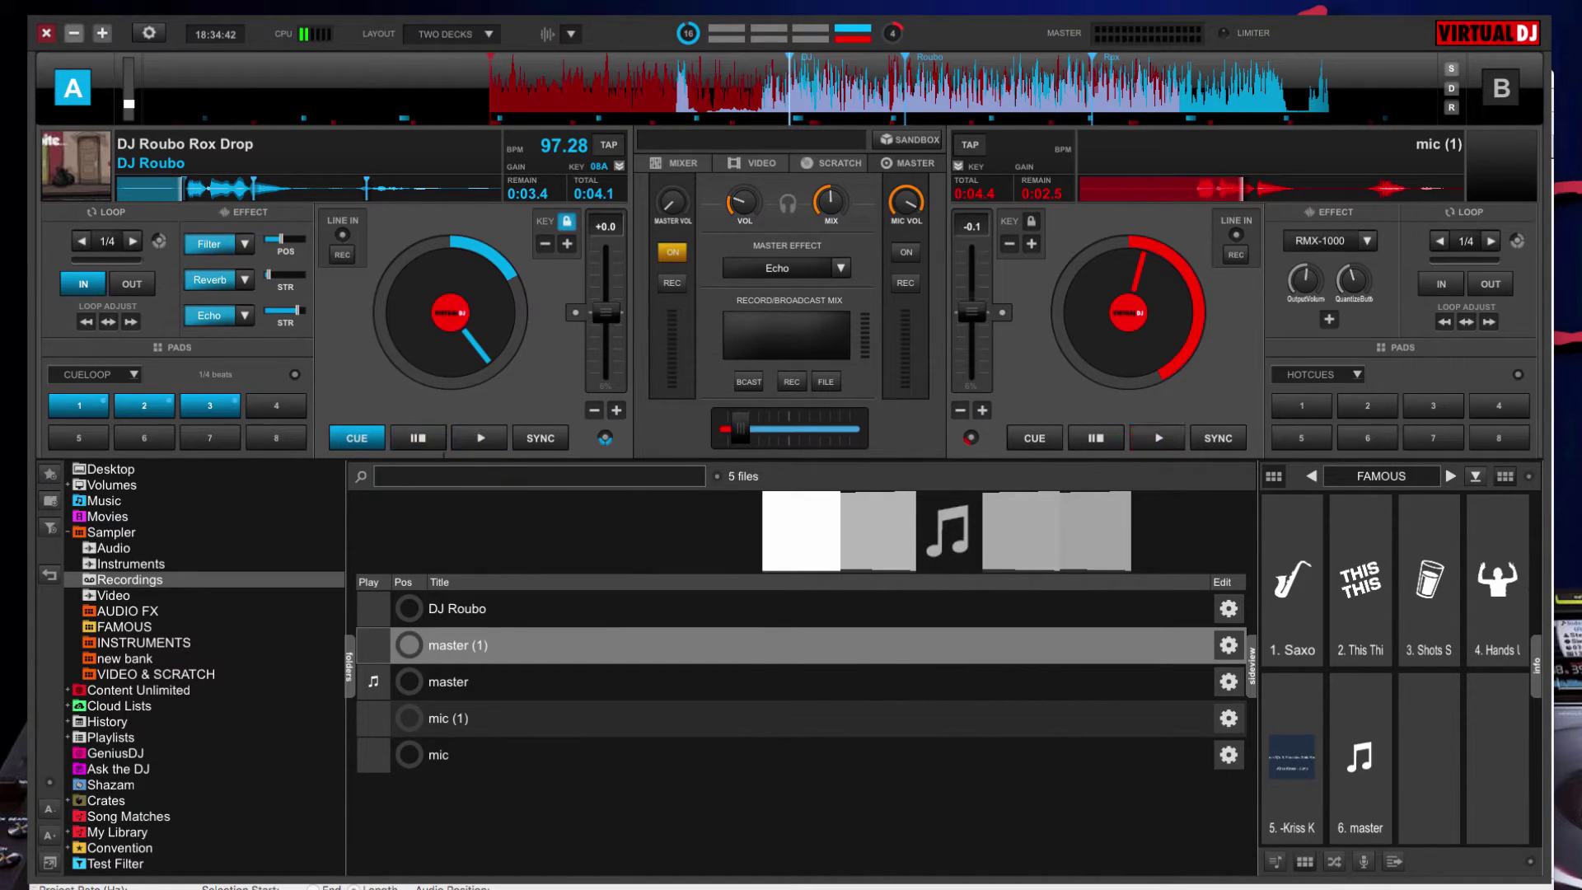
# Load the master (1) recording onto deck B and play it back, pausing at the end.
pyautogui.moveTo(531, 669); pyautogui.dragTo(1127, 262)
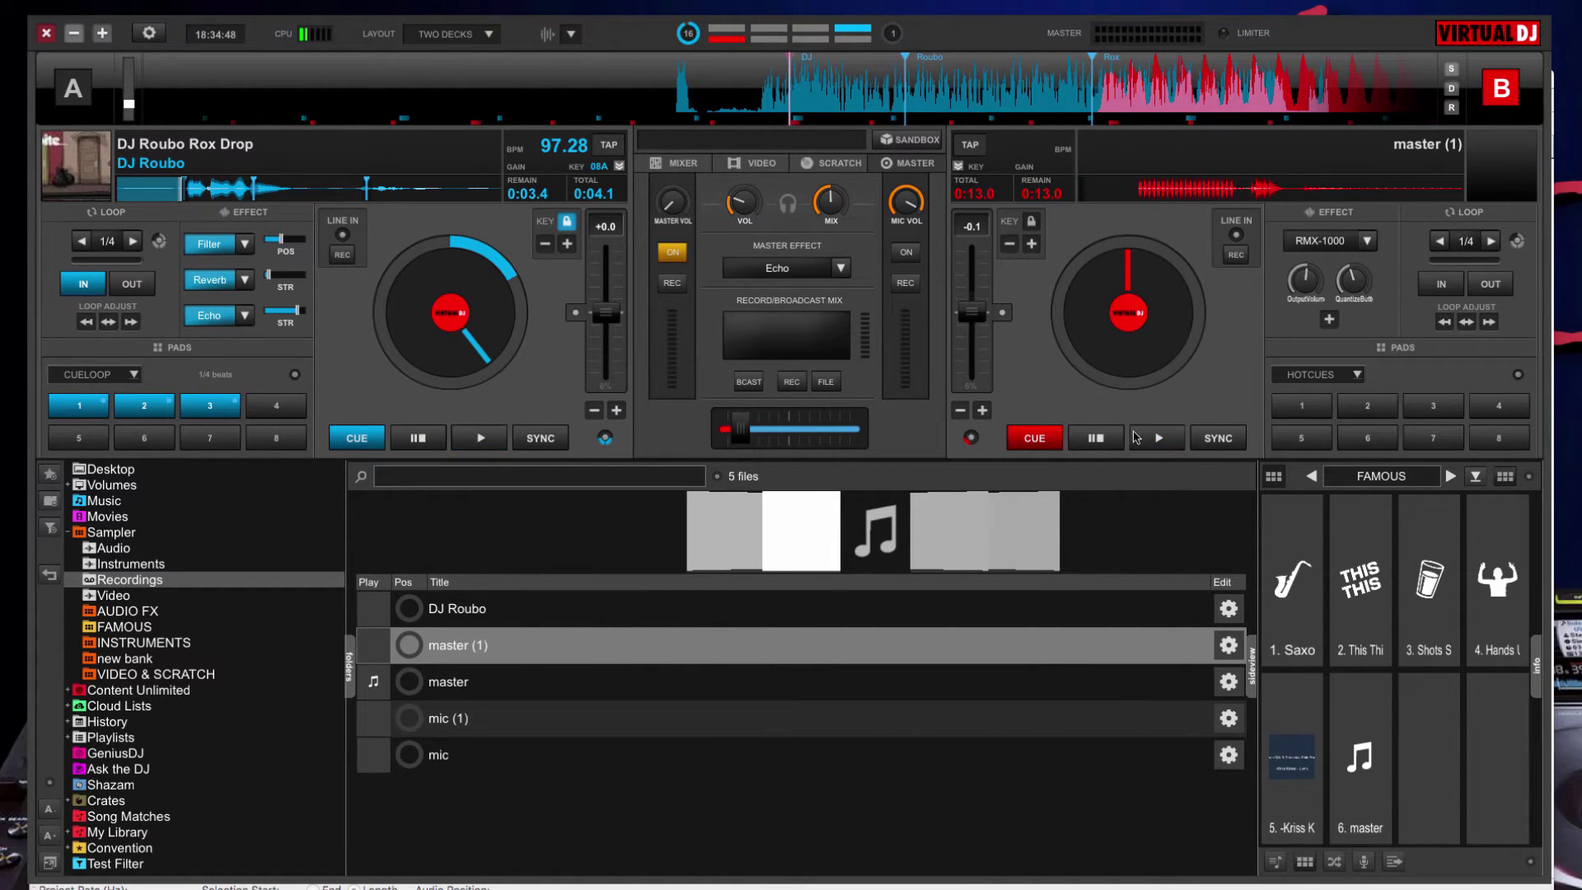
pyautogui.click(1157, 439)
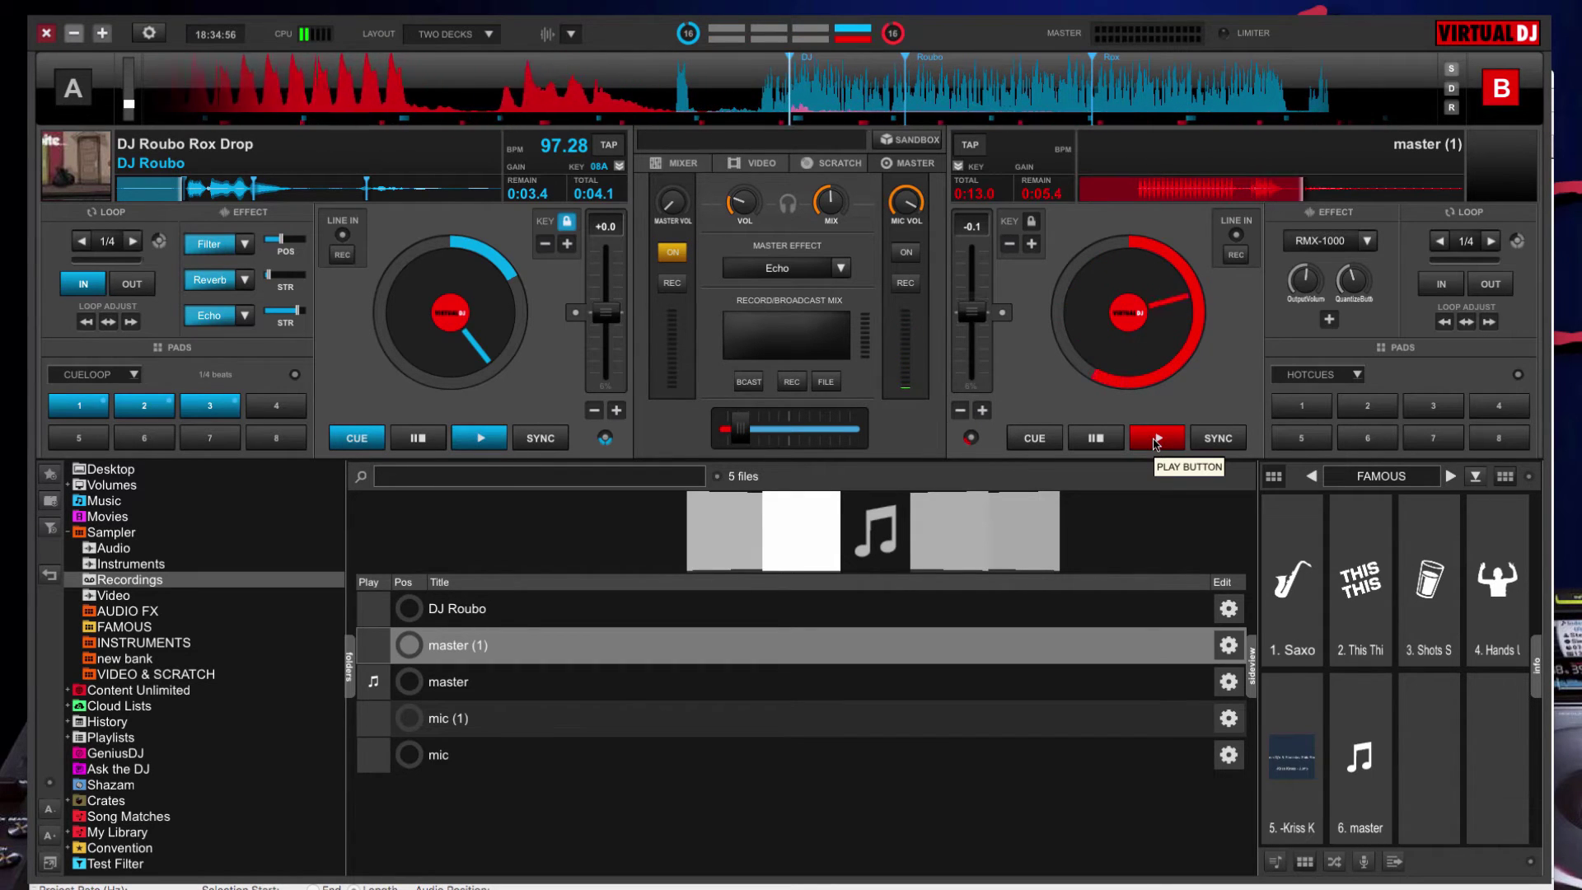
pyautogui.click(1095, 443)
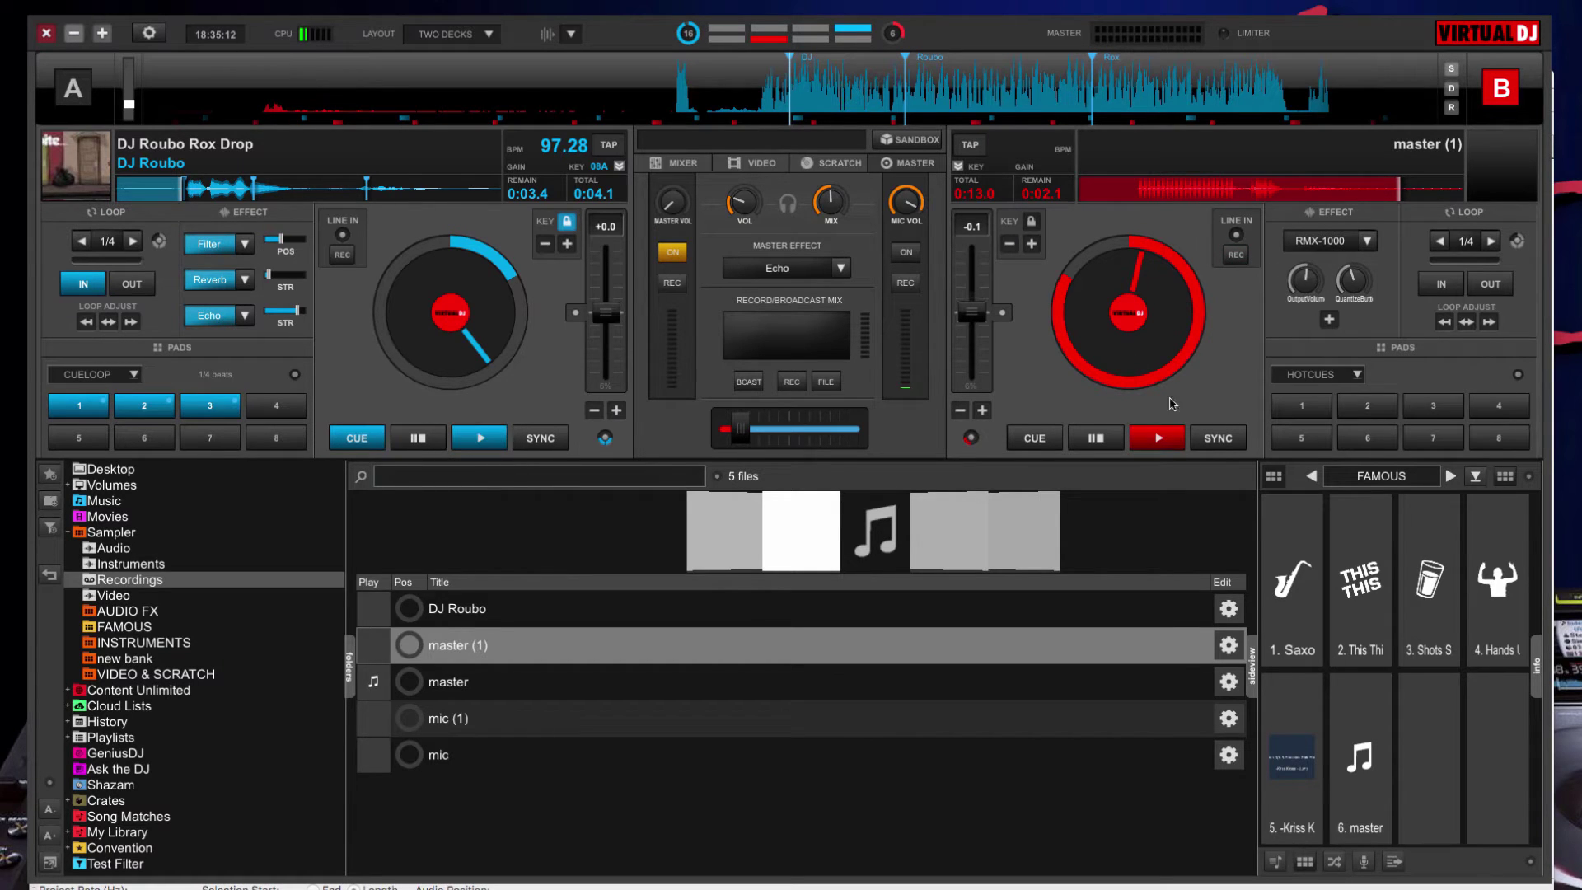
# Set hot cue 1 on deck B at about 3.6 s, within the repeated phrase, and test it.
pyautogui.click(1145, 191)
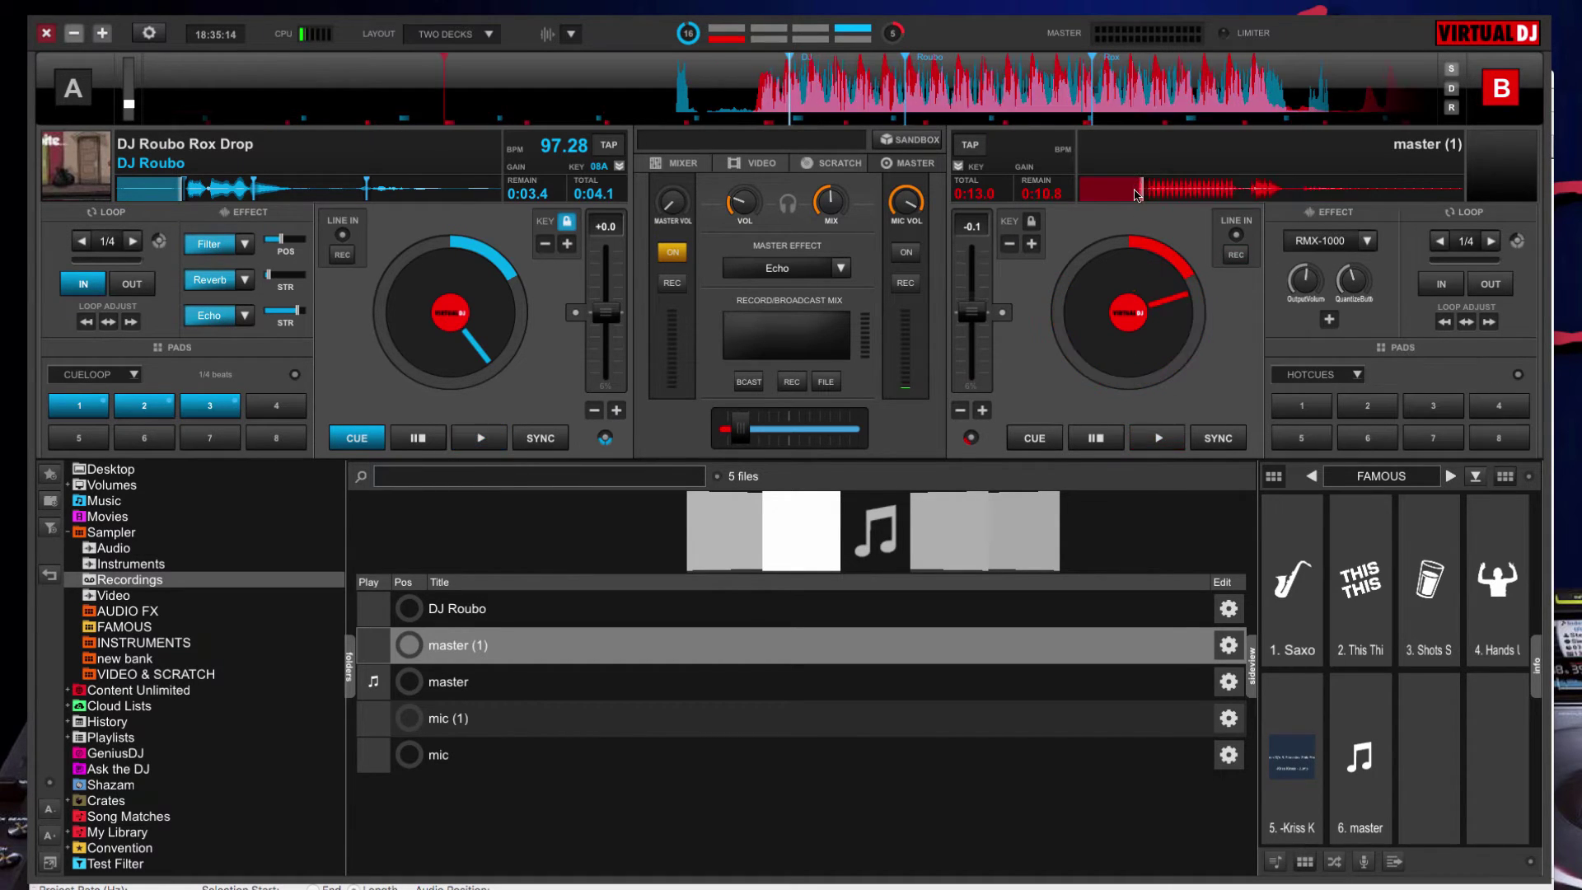
pyautogui.click(1183, 204)
pyautogui.click(1322, 408)
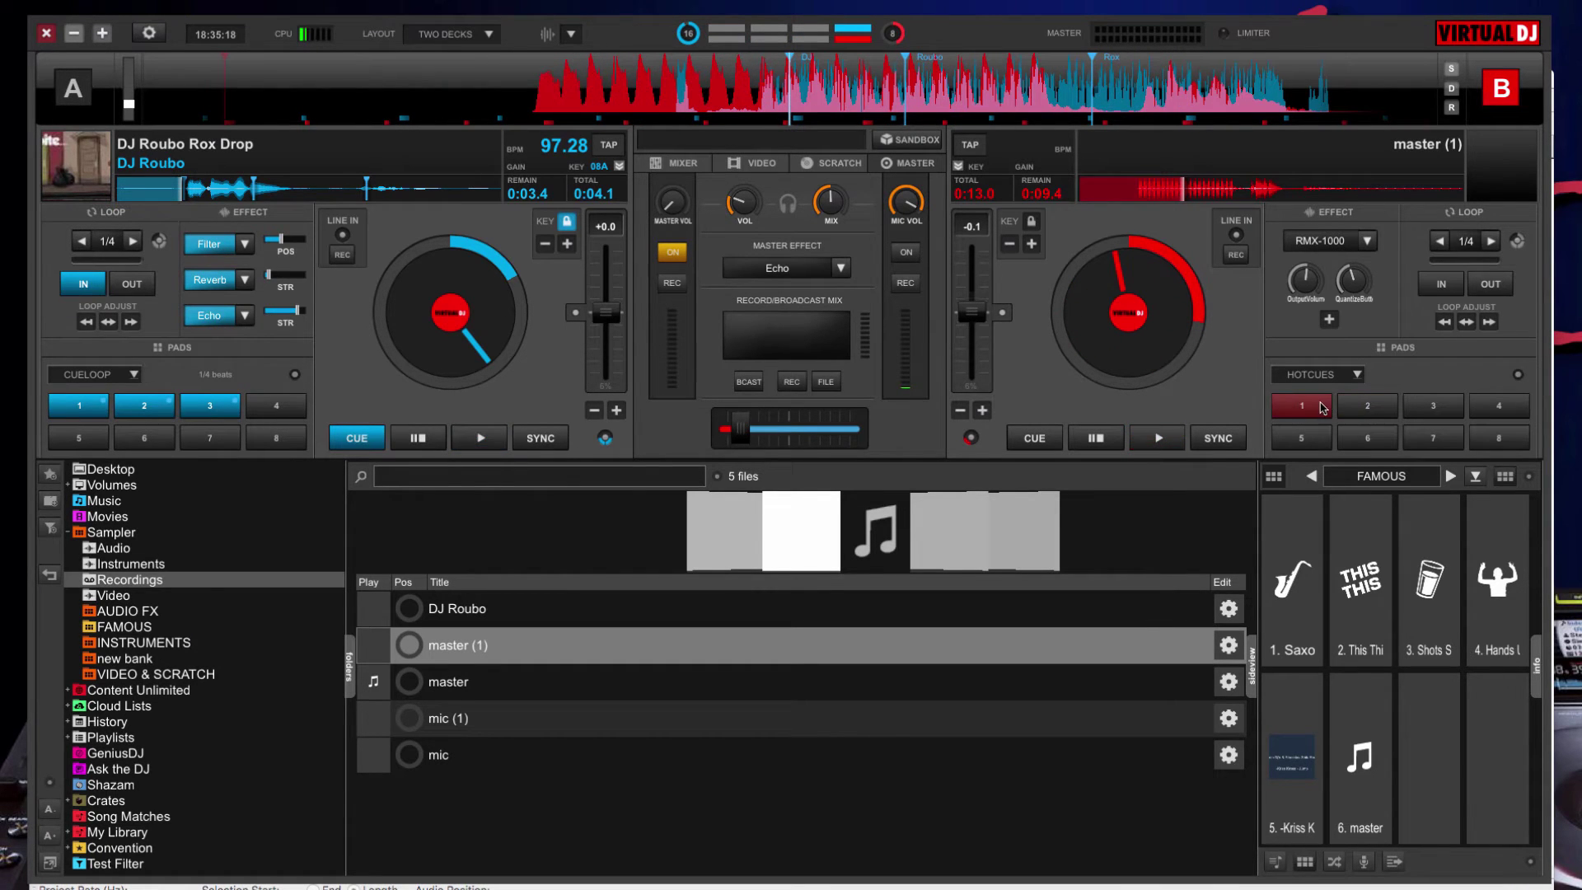
pyautogui.click(1320, 408)
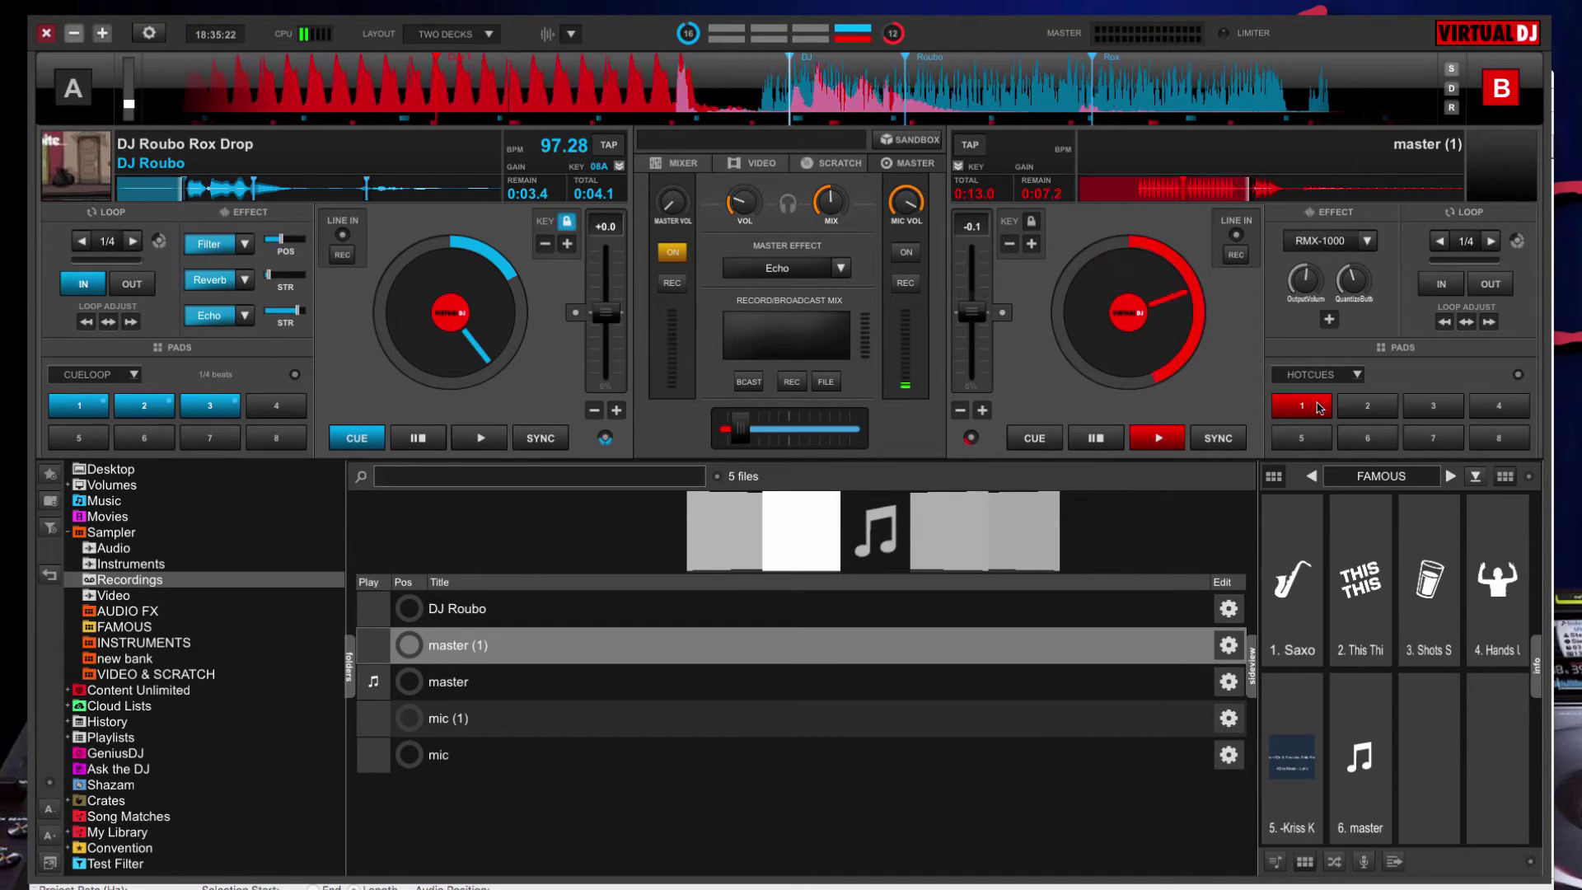
pyautogui.click(1317, 410)
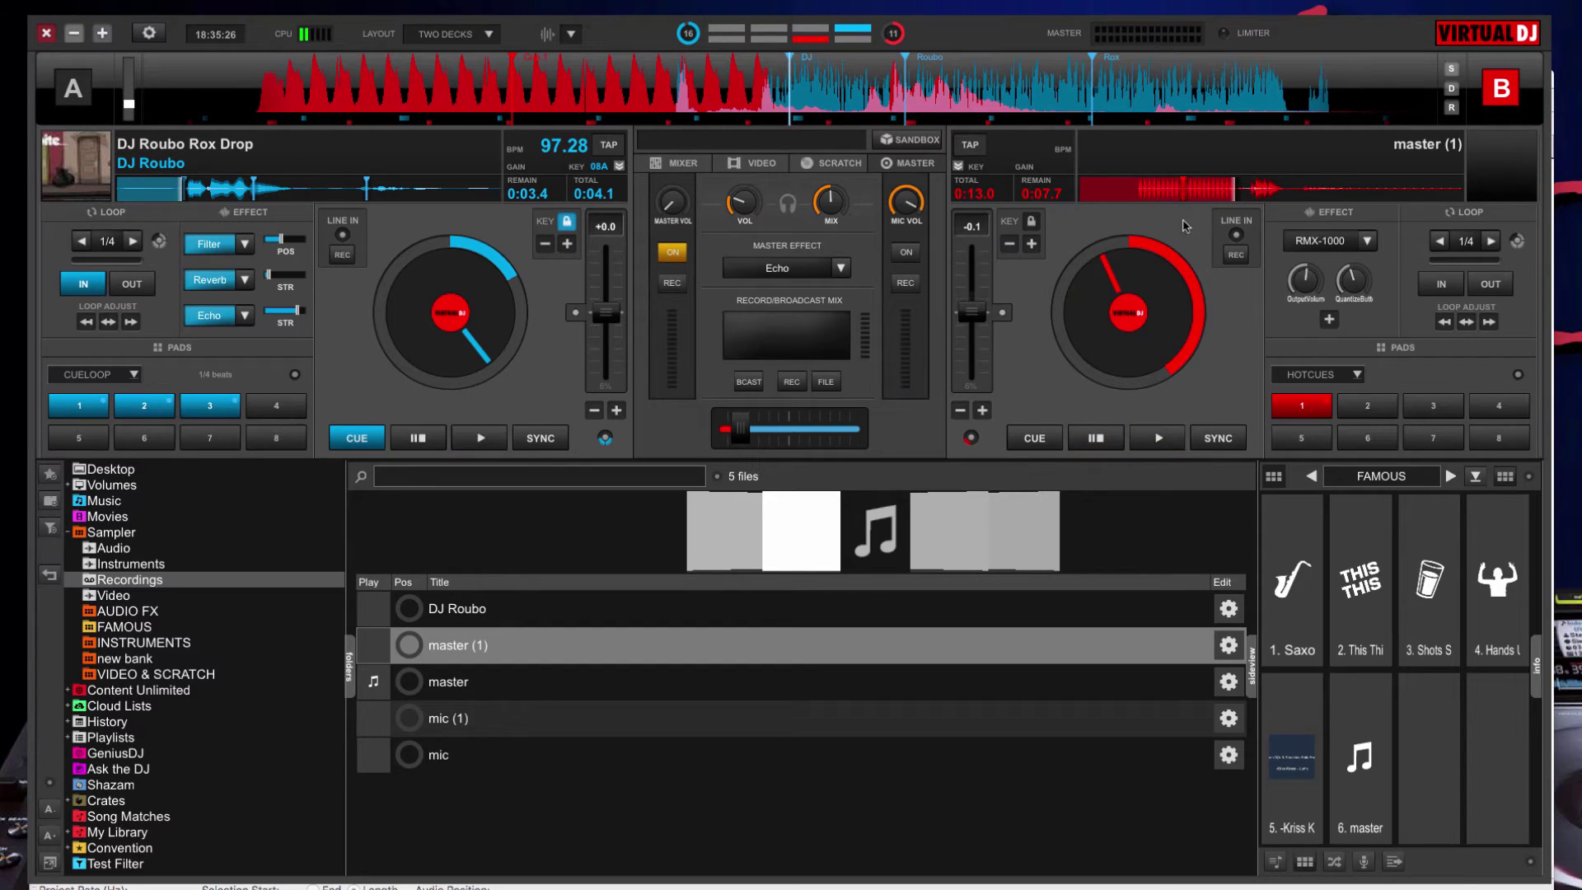
# Set hot cue 2 on deck B at about 4.5 s, test it and pause the deck.
pyautogui.click(1186, 191)
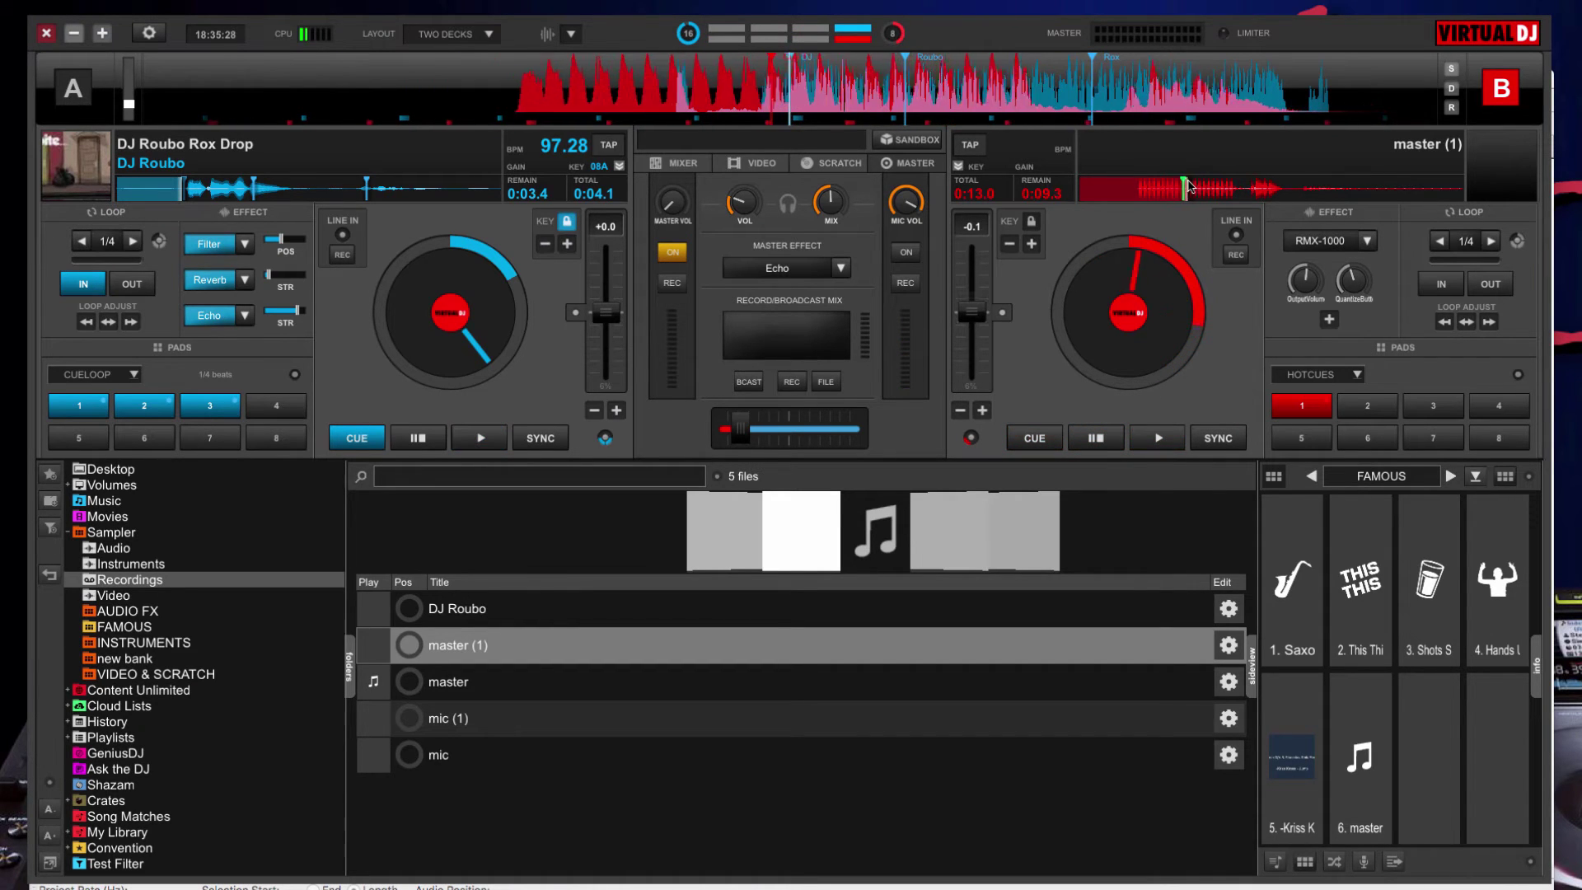
pyautogui.click(1225, 189)
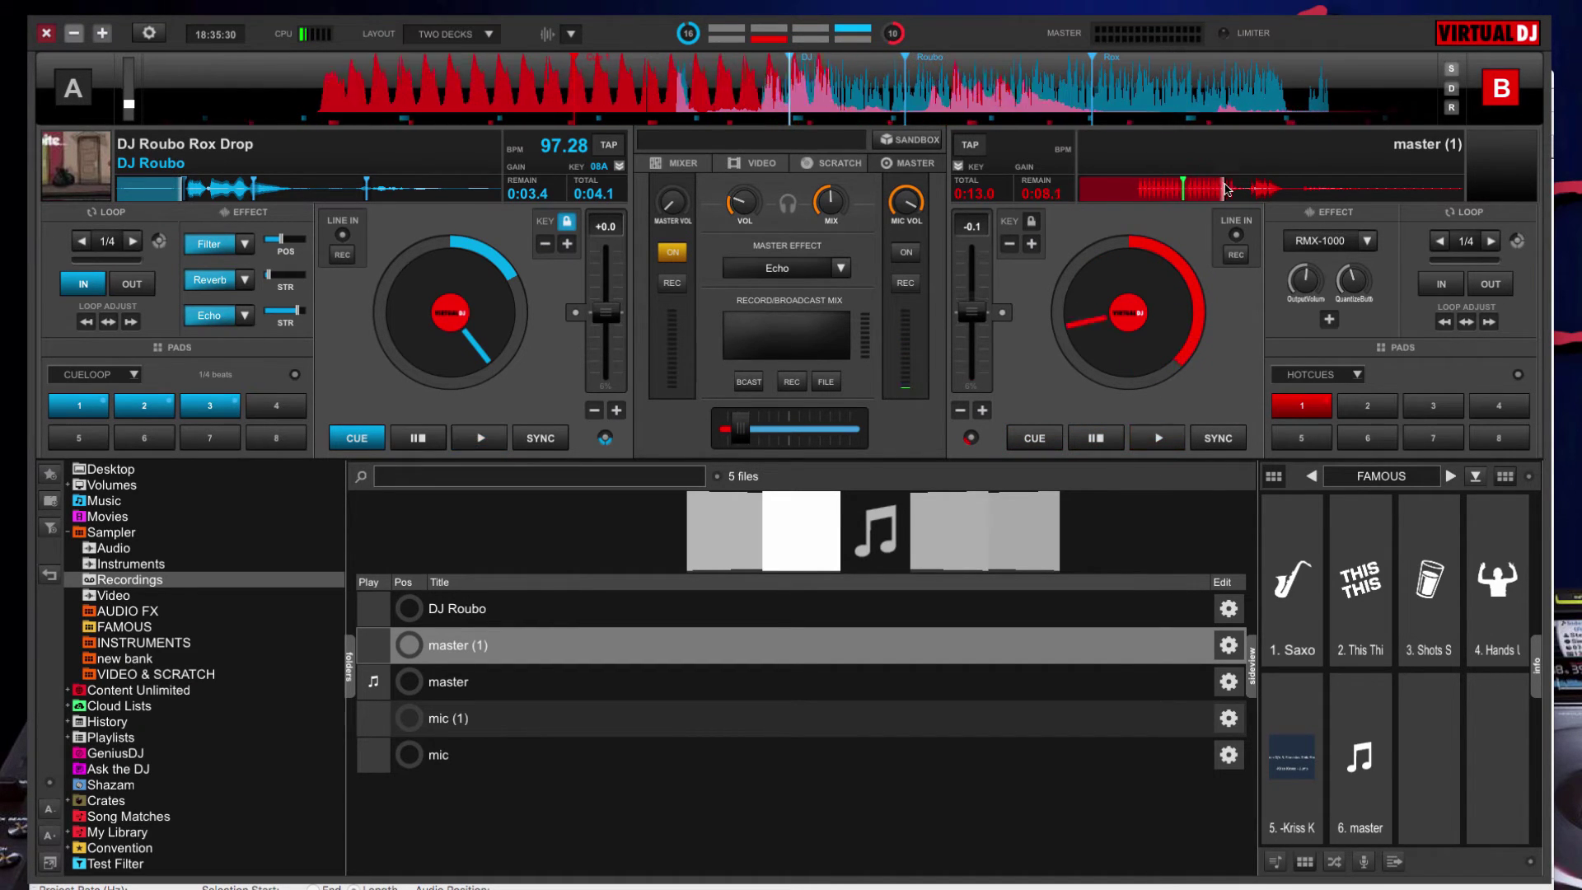
pyautogui.click(1213, 192)
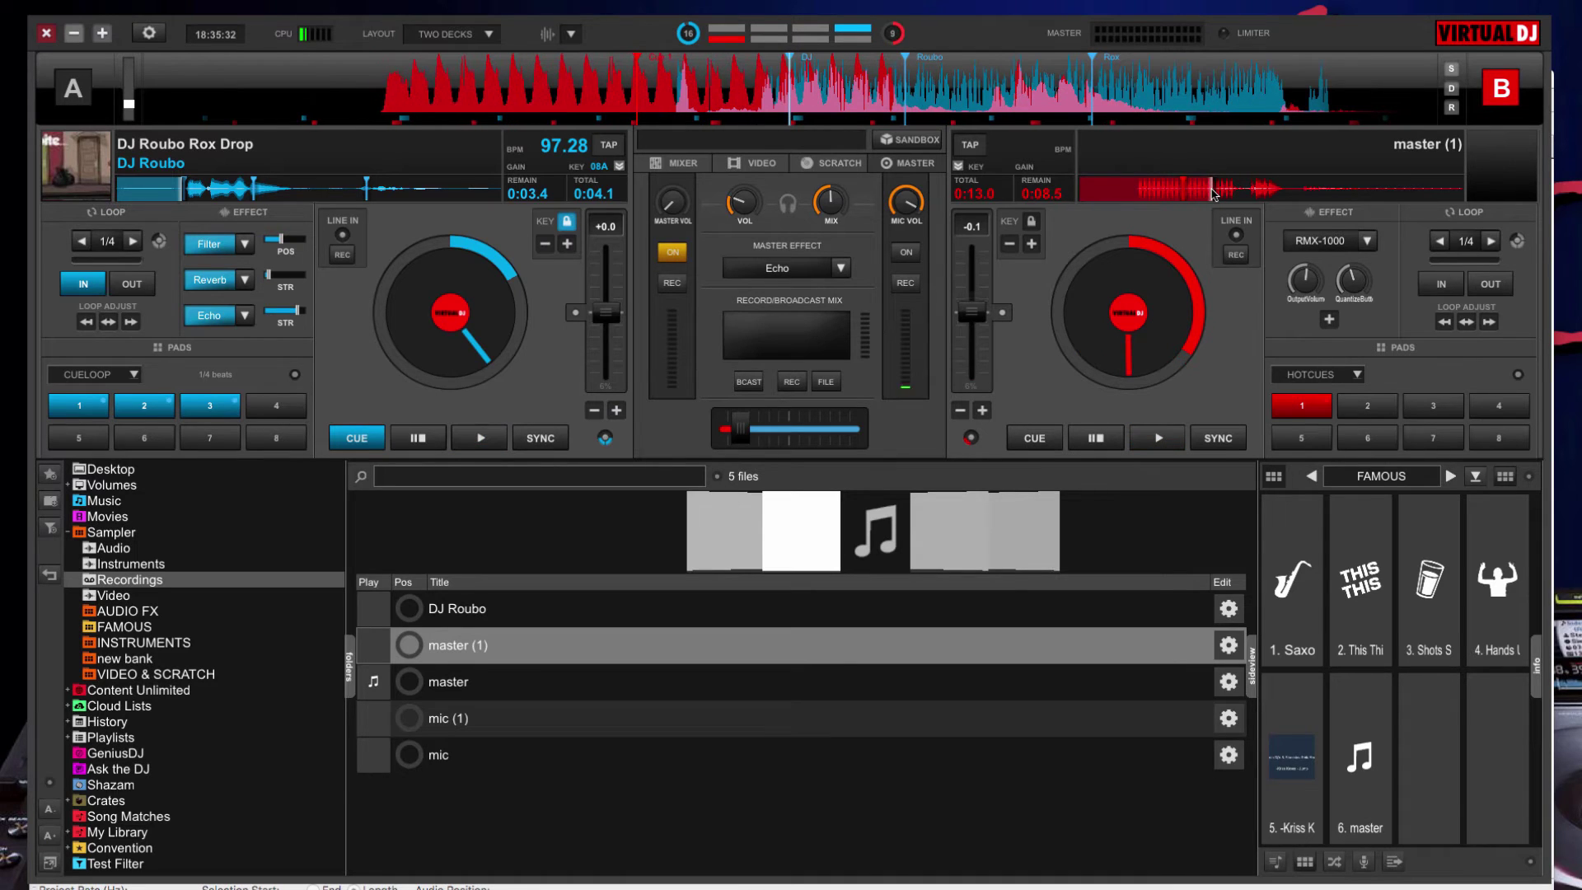
pyautogui.click(1368, 409)
pyautogui.click(1368, 409)
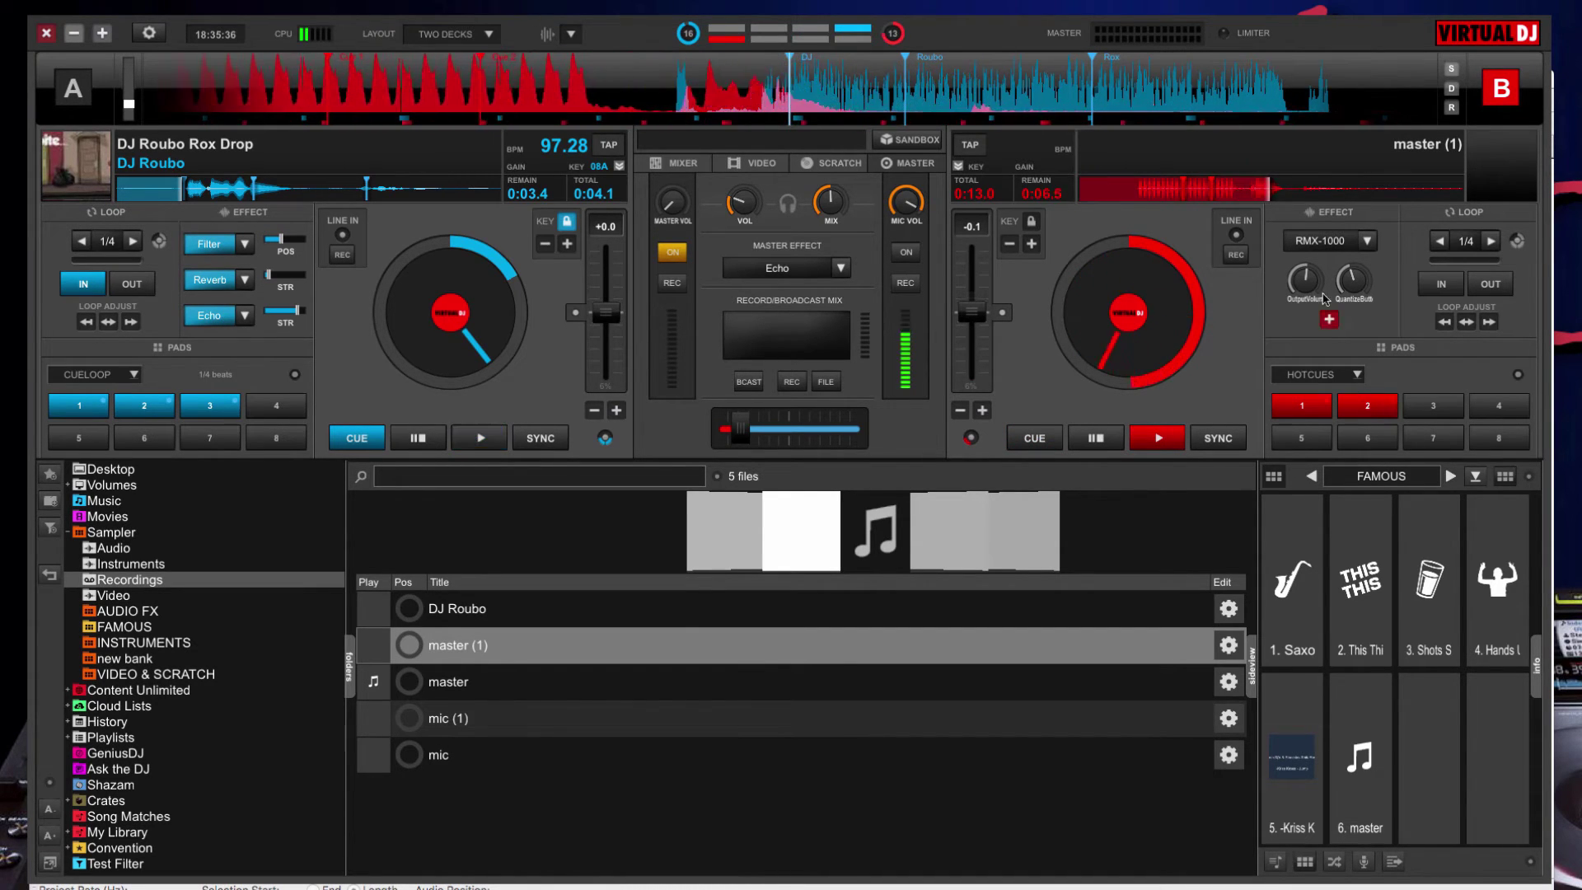
pyautogui.click(1373, 409)
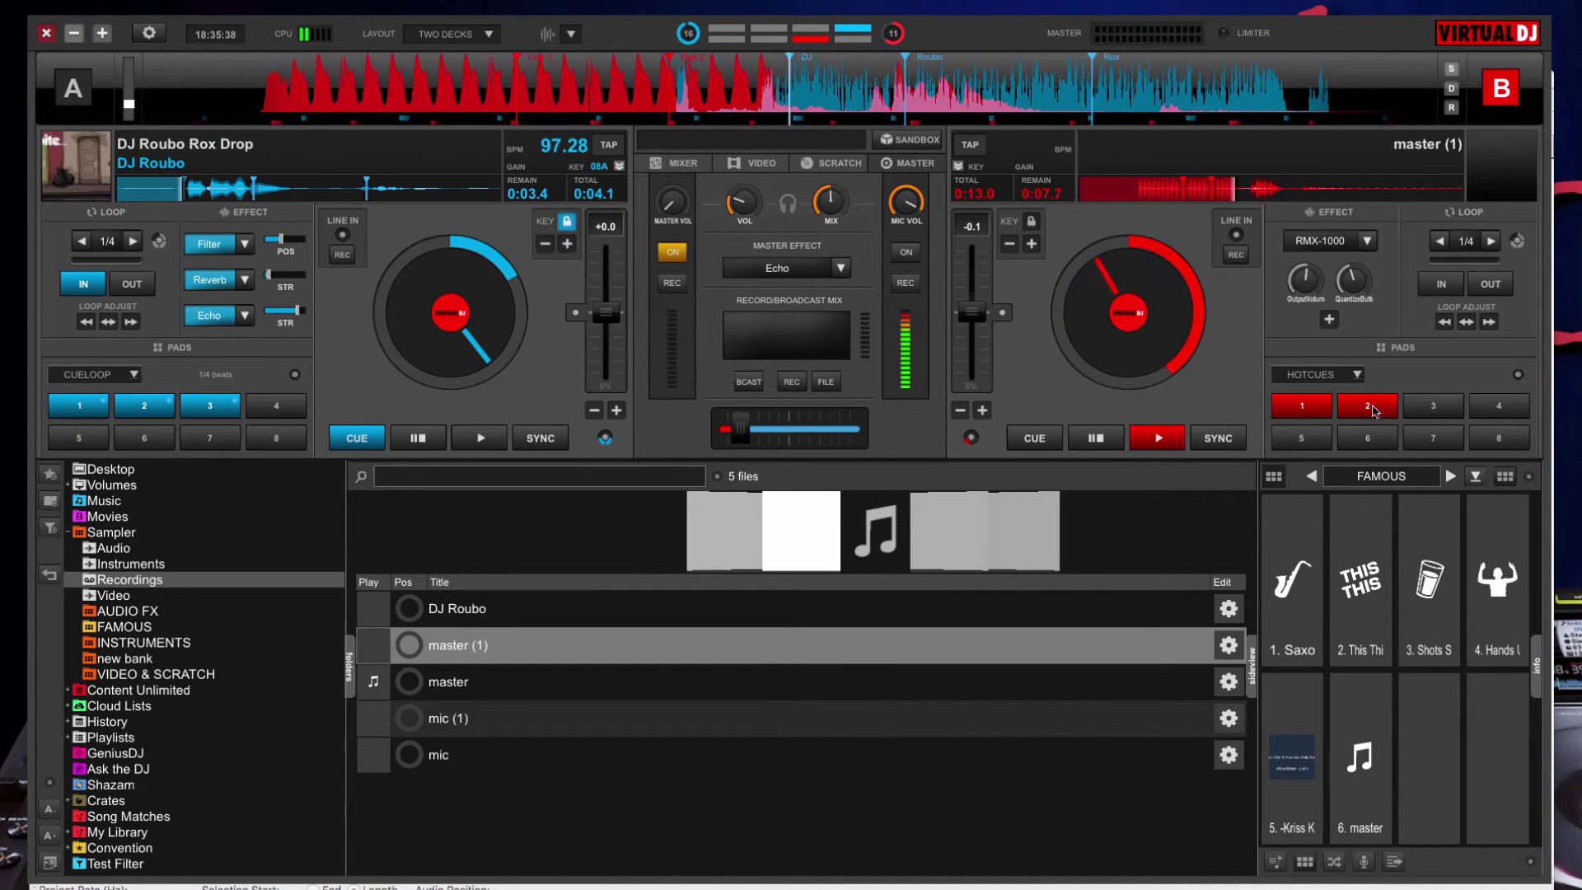
pyautogui.click(1119, 444)
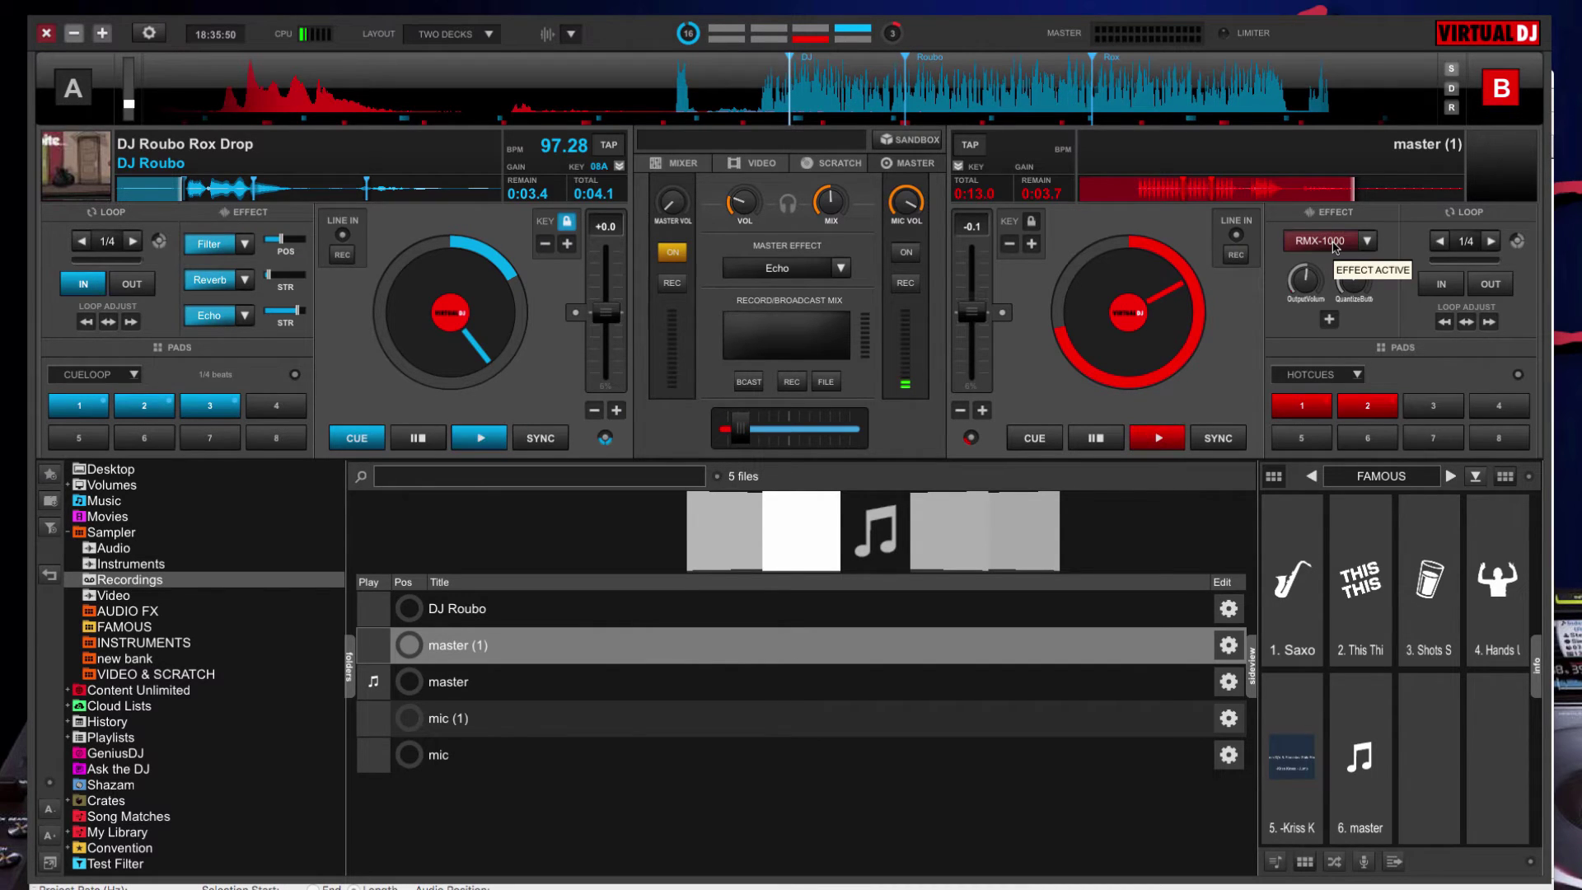
# Open deck B's RMX-1000 plug-in, choose a build-up scene effect, set Release FX to Back Spin and trigger hot cue 1.
pyautogui.click(1329, 323)
pyautogui.moveTo(1214, 283); pyautogui.dragTo(1120, 359)
pyautogui.click(958, 540)
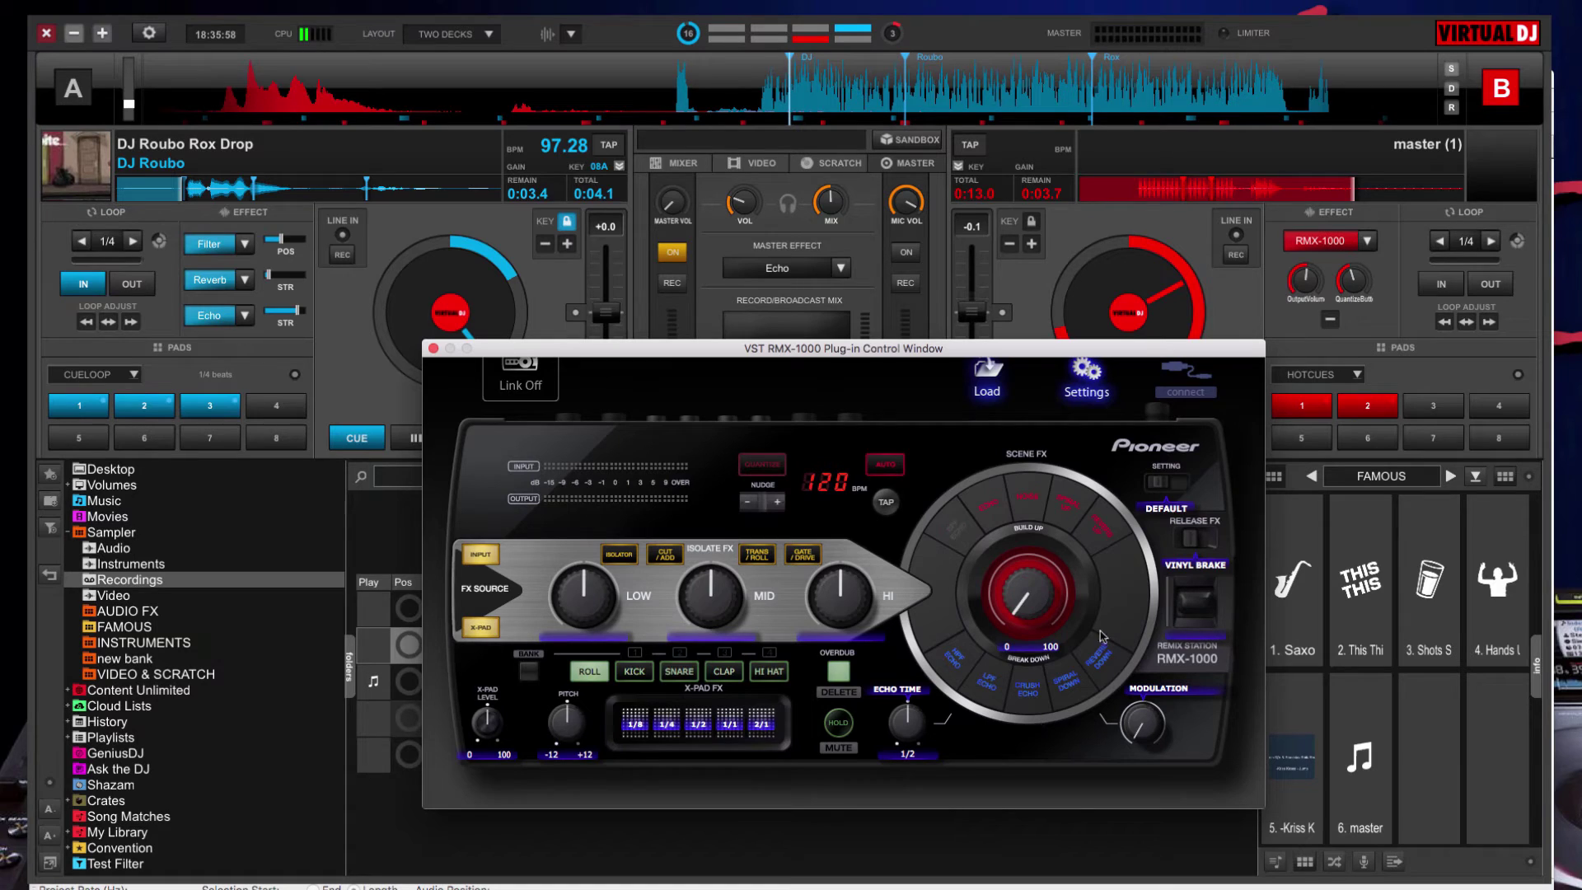
pyautogui.moveTo(1192, 542); pyautogui.dragTo(1210, 545)
pyautogui.click(1300, 406)
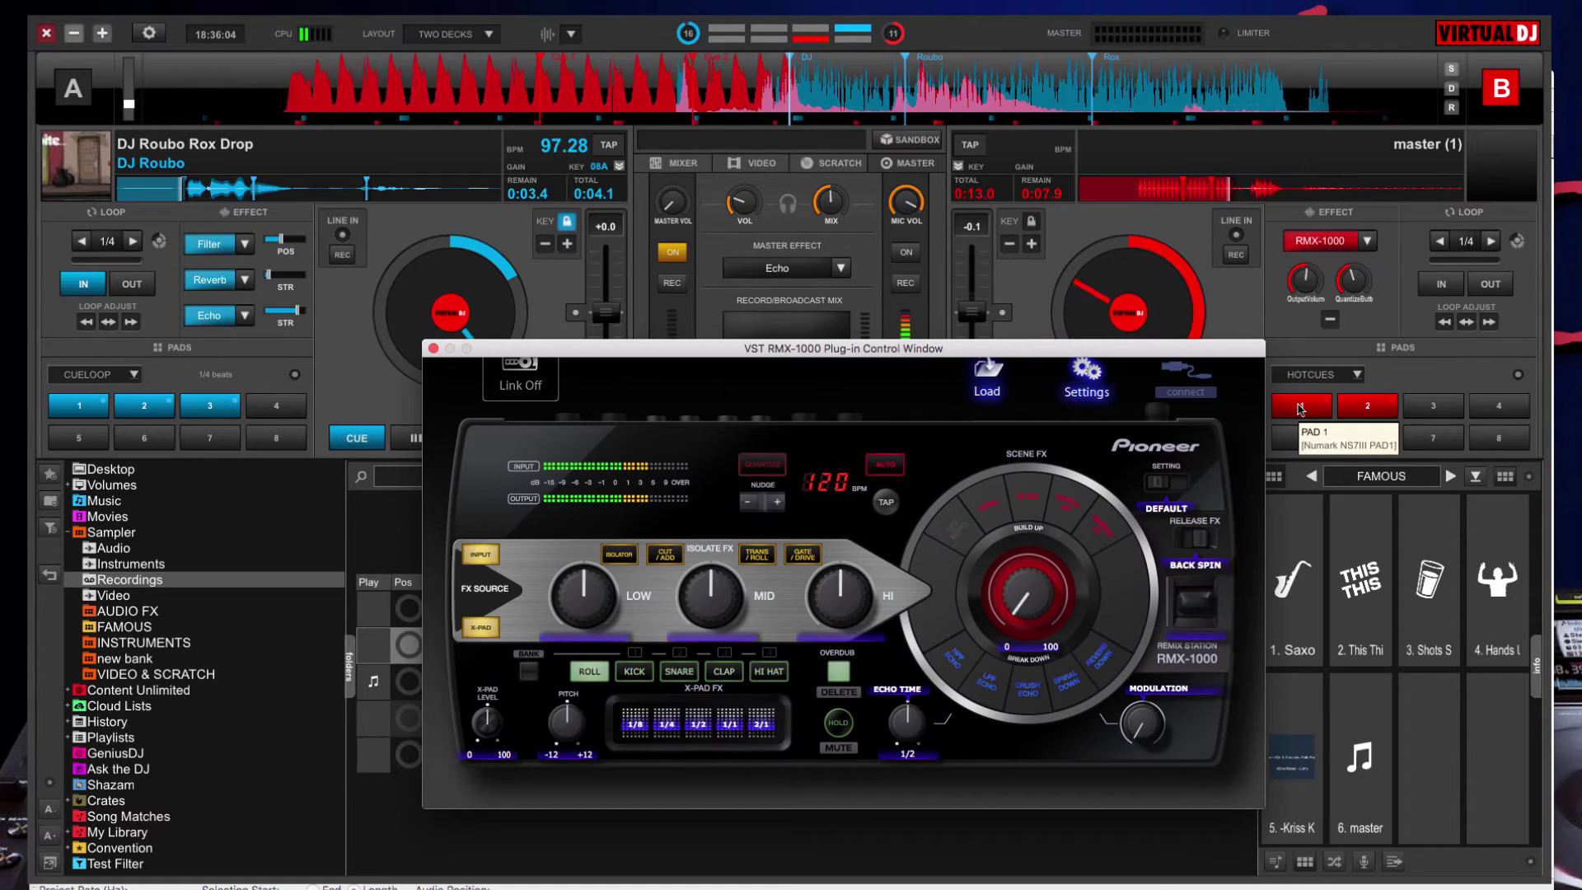
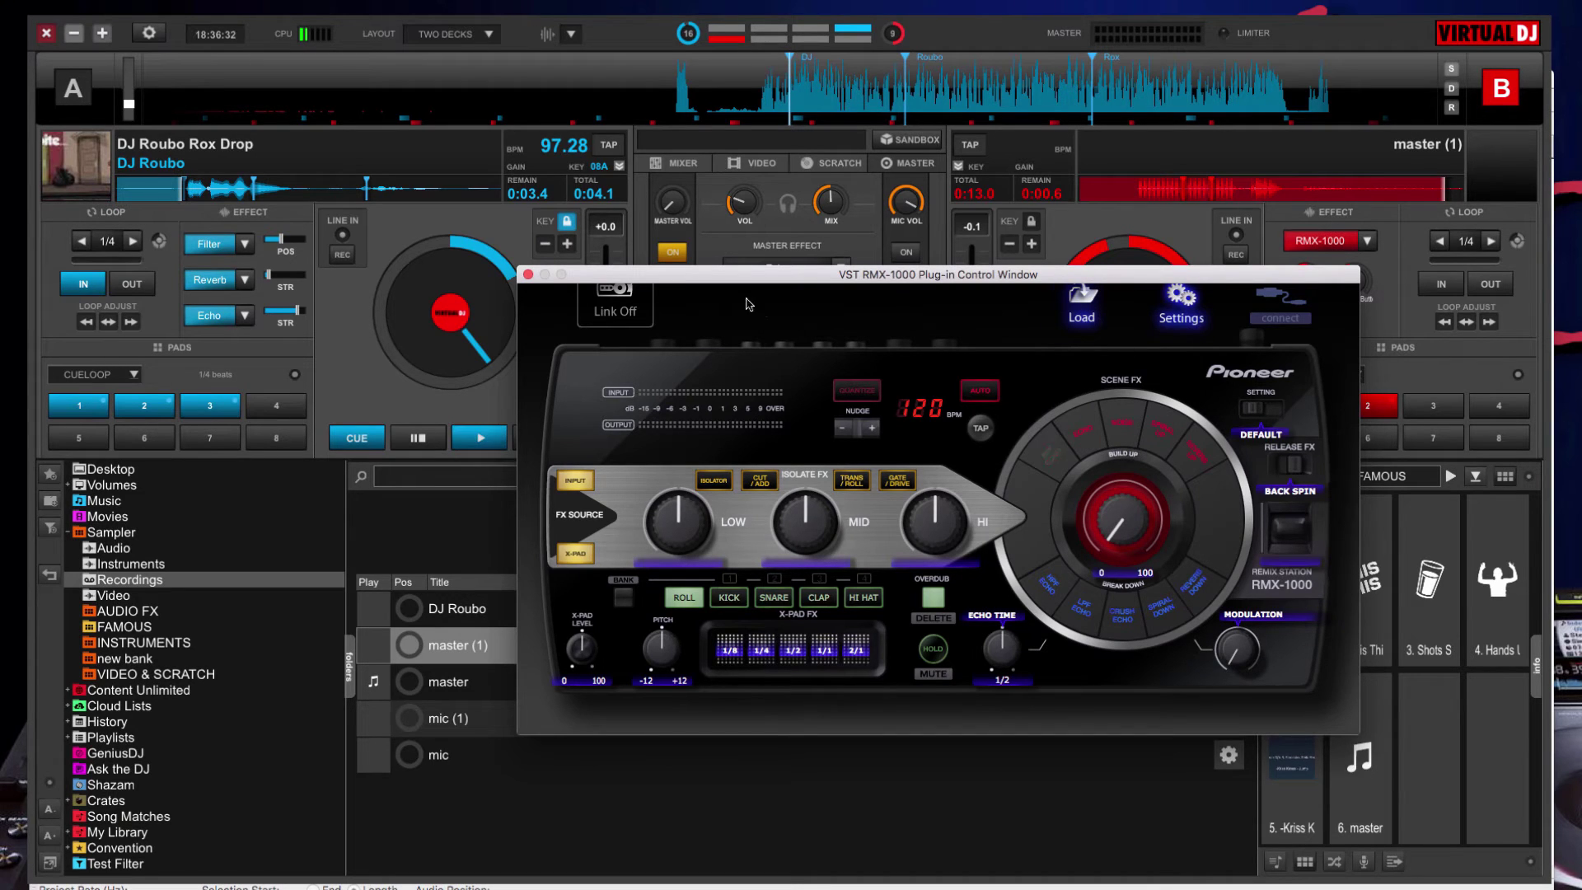
# Start recording the master output and reopen deck B's RMX-1000 plug-in window clear of the mixer controls.
pyautogui.moveTo(1031, 283); pyautogui.dragTo(1023, 419)
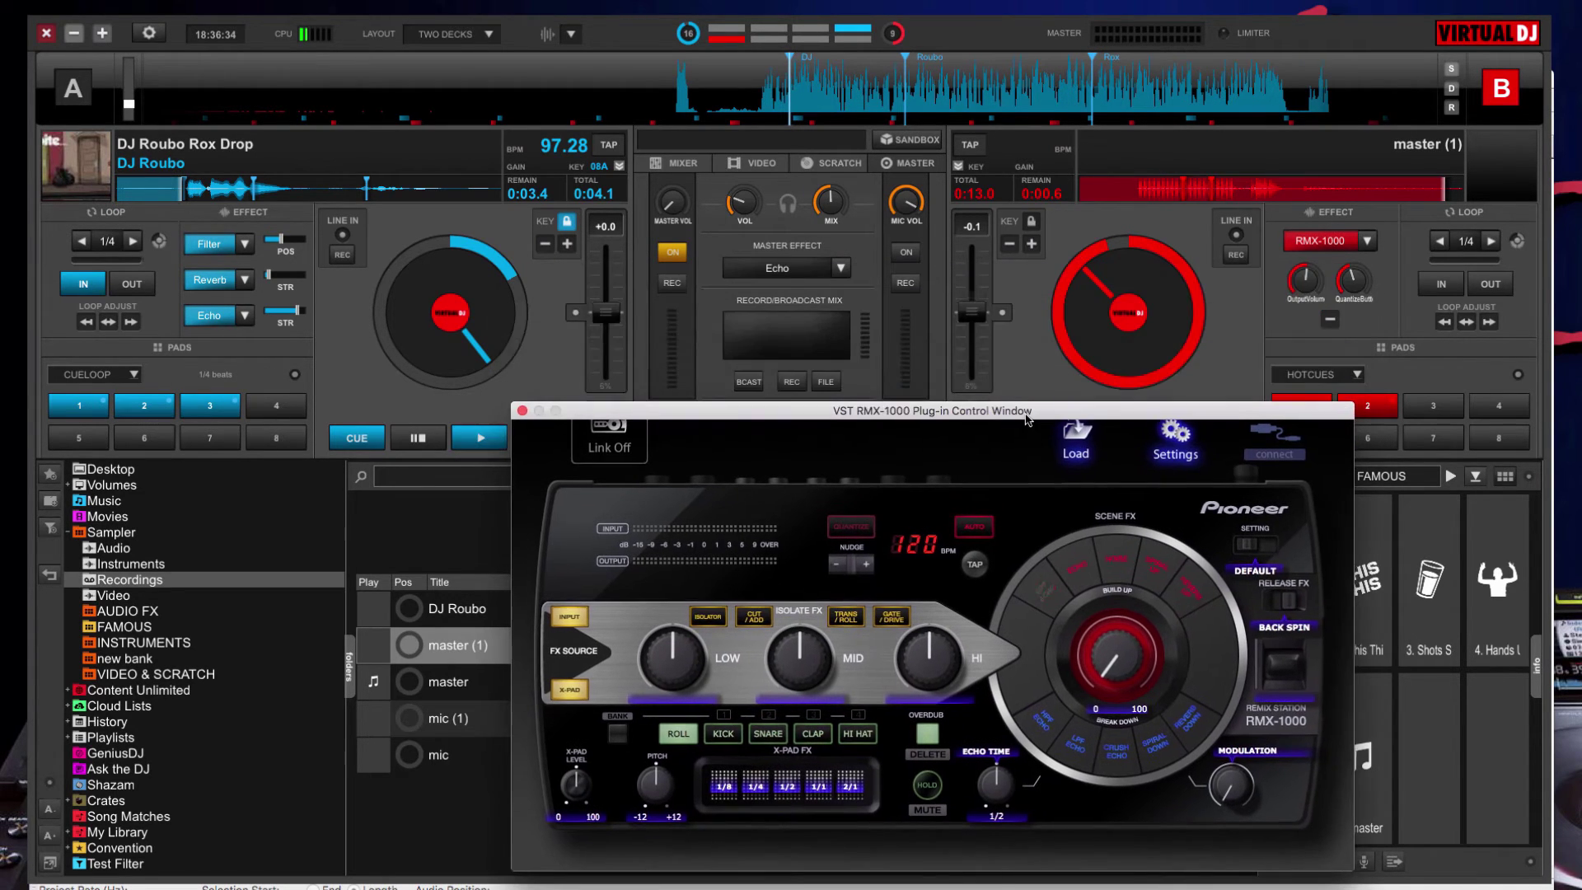
pyautogui.click(680, 285)
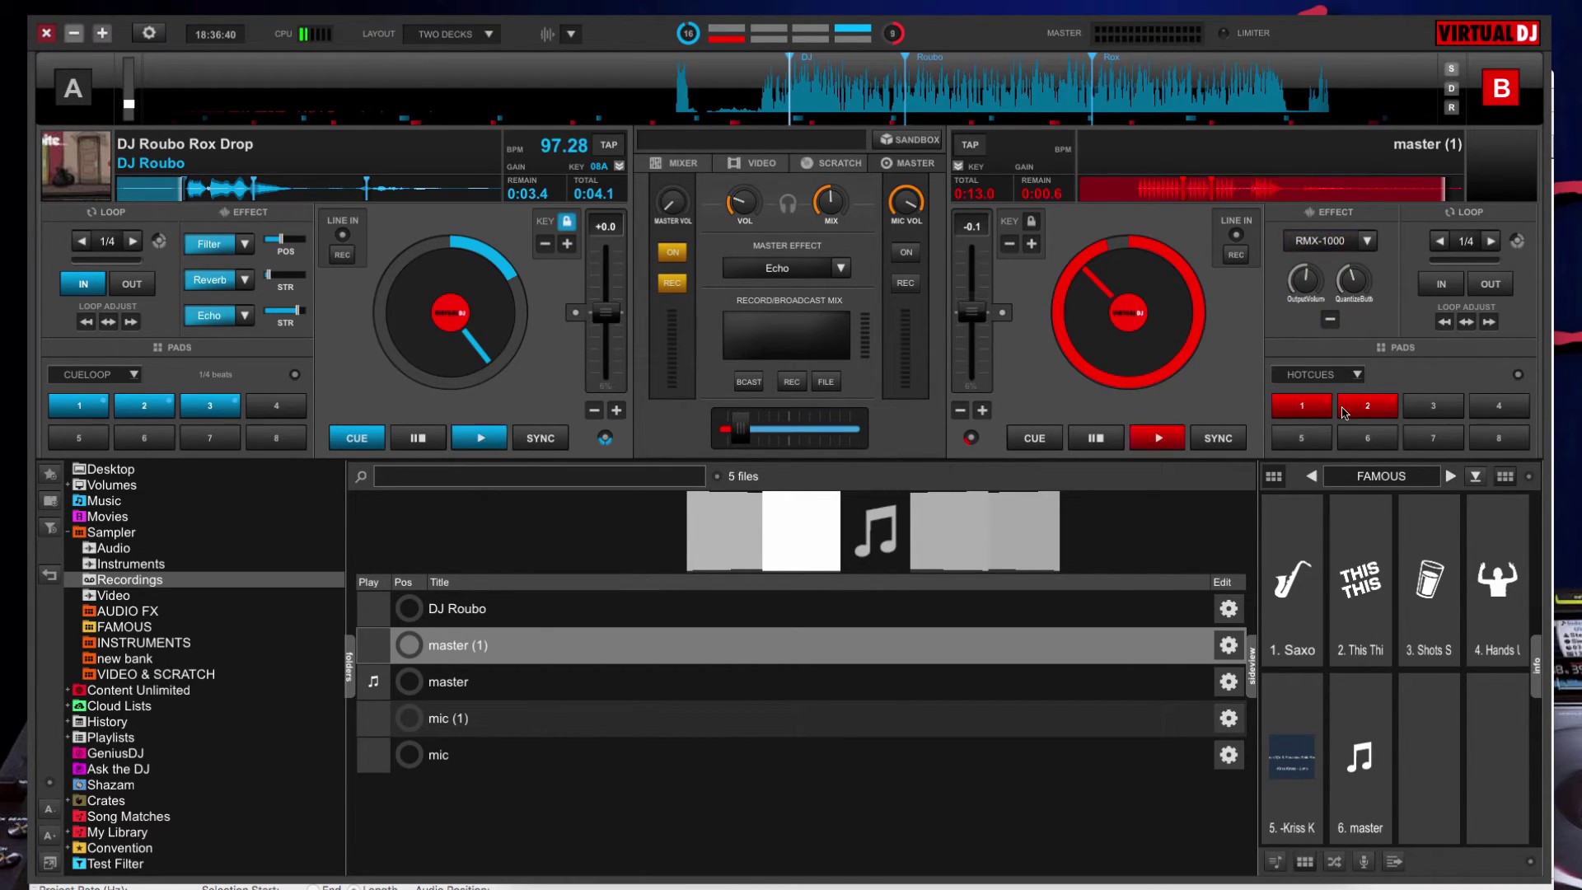
pyautogui.click(1332, 321)
pyautogui.click(1331, 322)
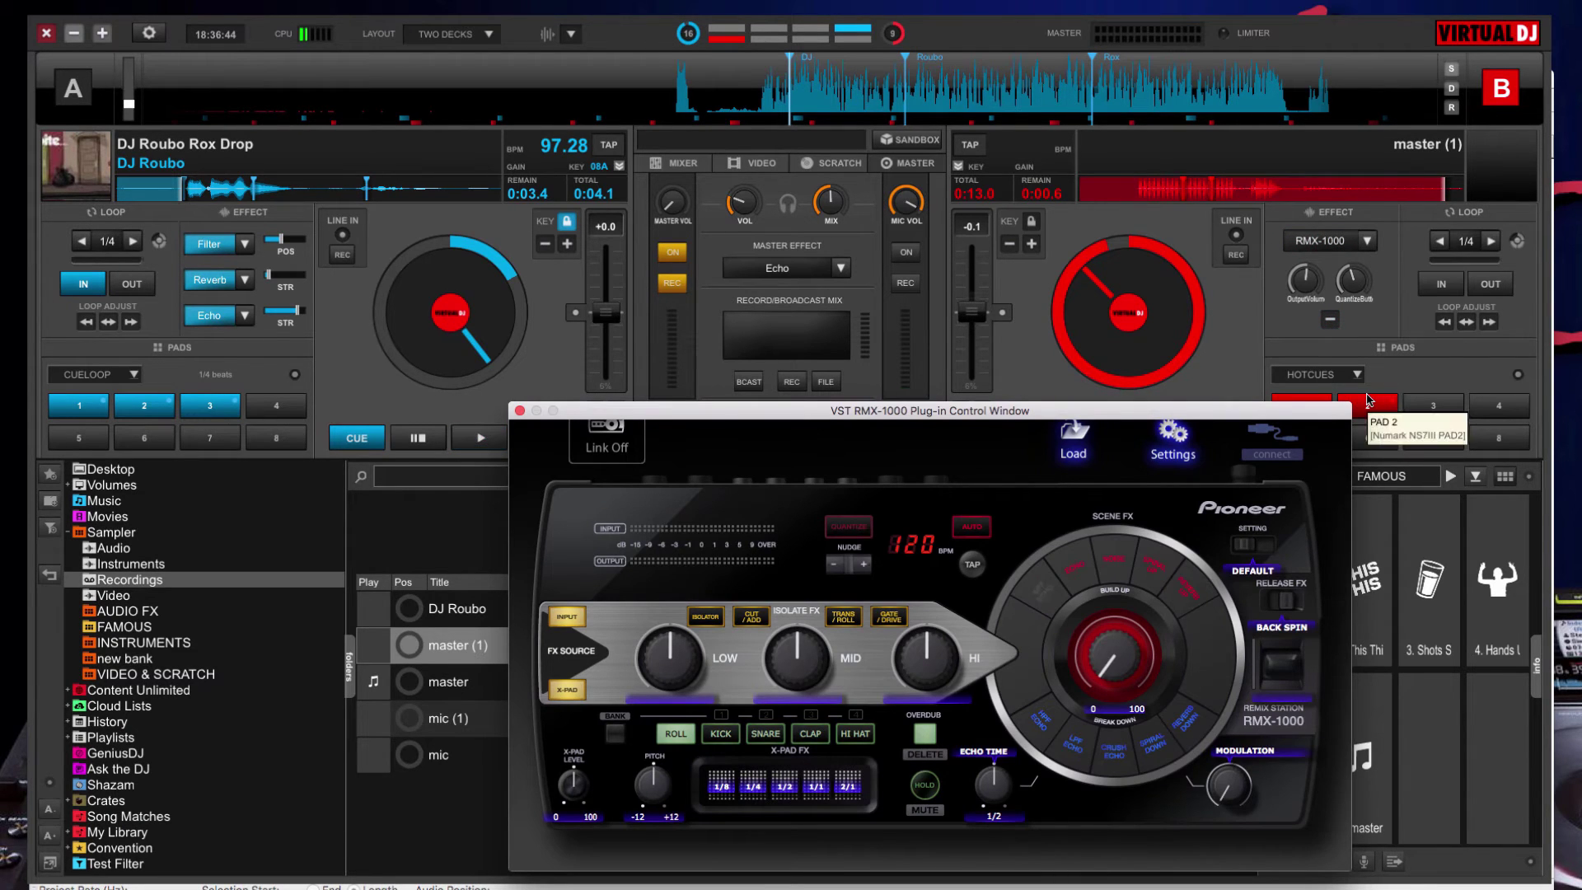
# Record deck B's hot cue 2 with a noise build-up and a Back Spin release, stopping the master recording at the end.
pyautogui.click(1368, 402)
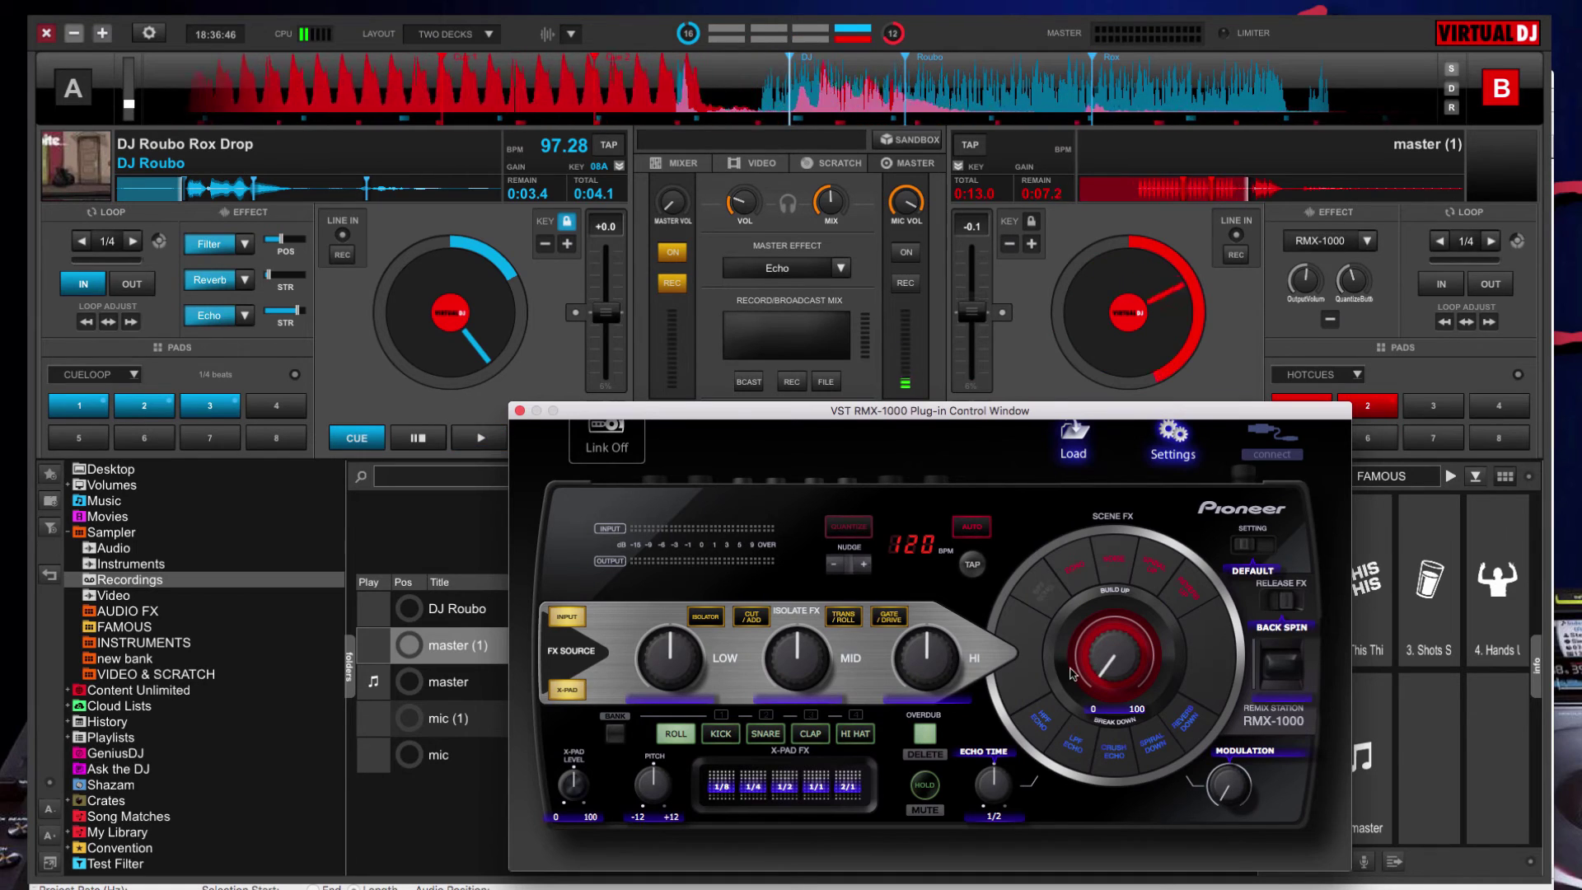
pyautogui.moveTo(1086, 642); pyautogui.dragTo(1112, 568)
pyautogui.click(1043, 589)
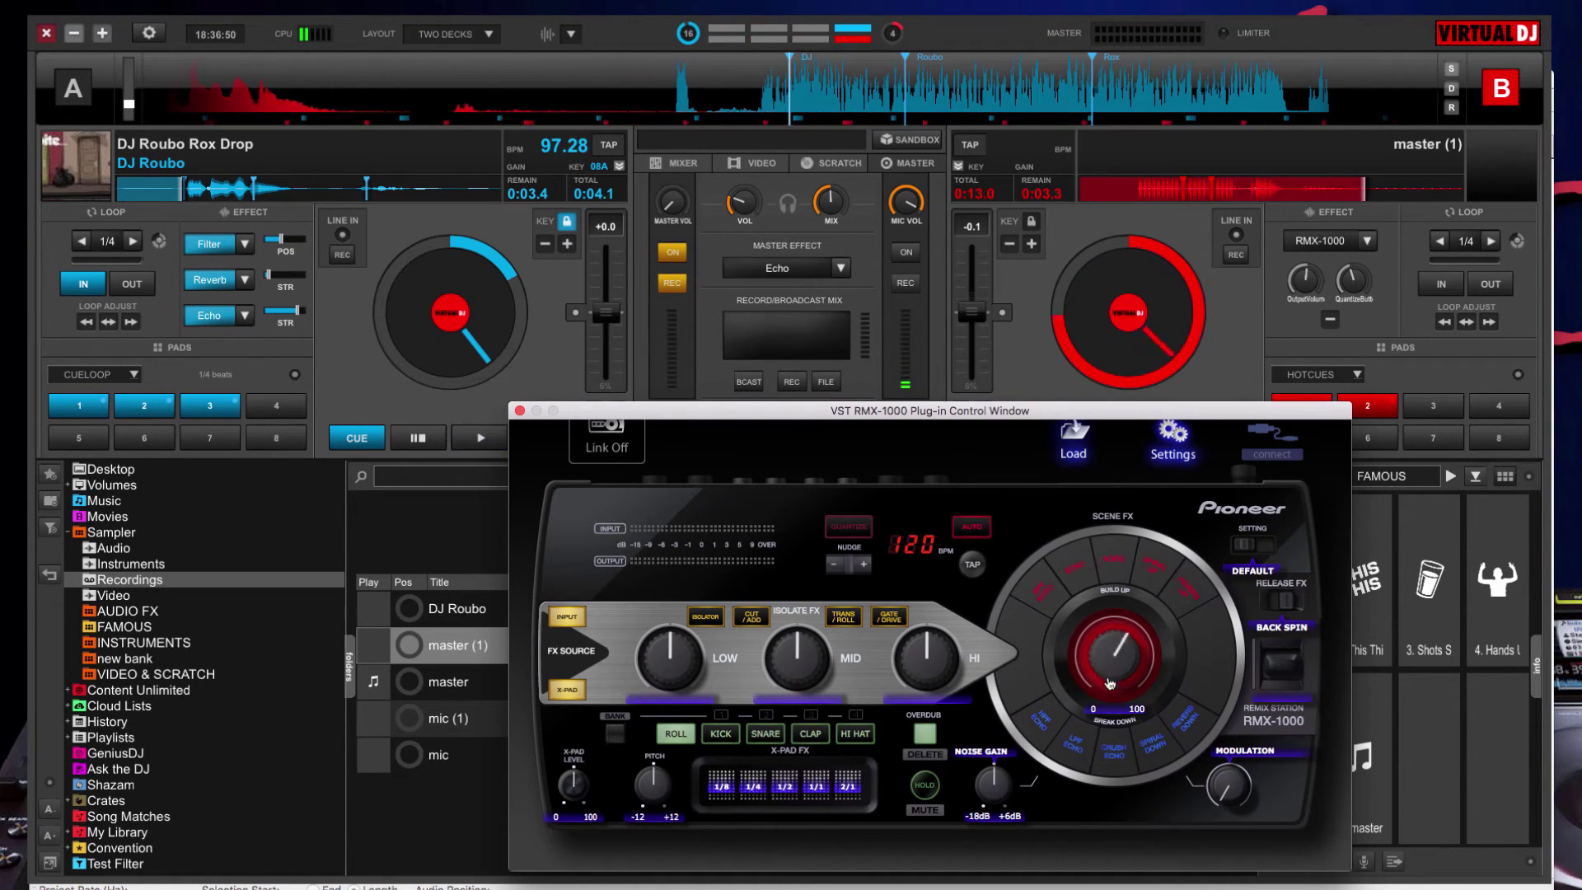
pyautogui.click(1281, 655)
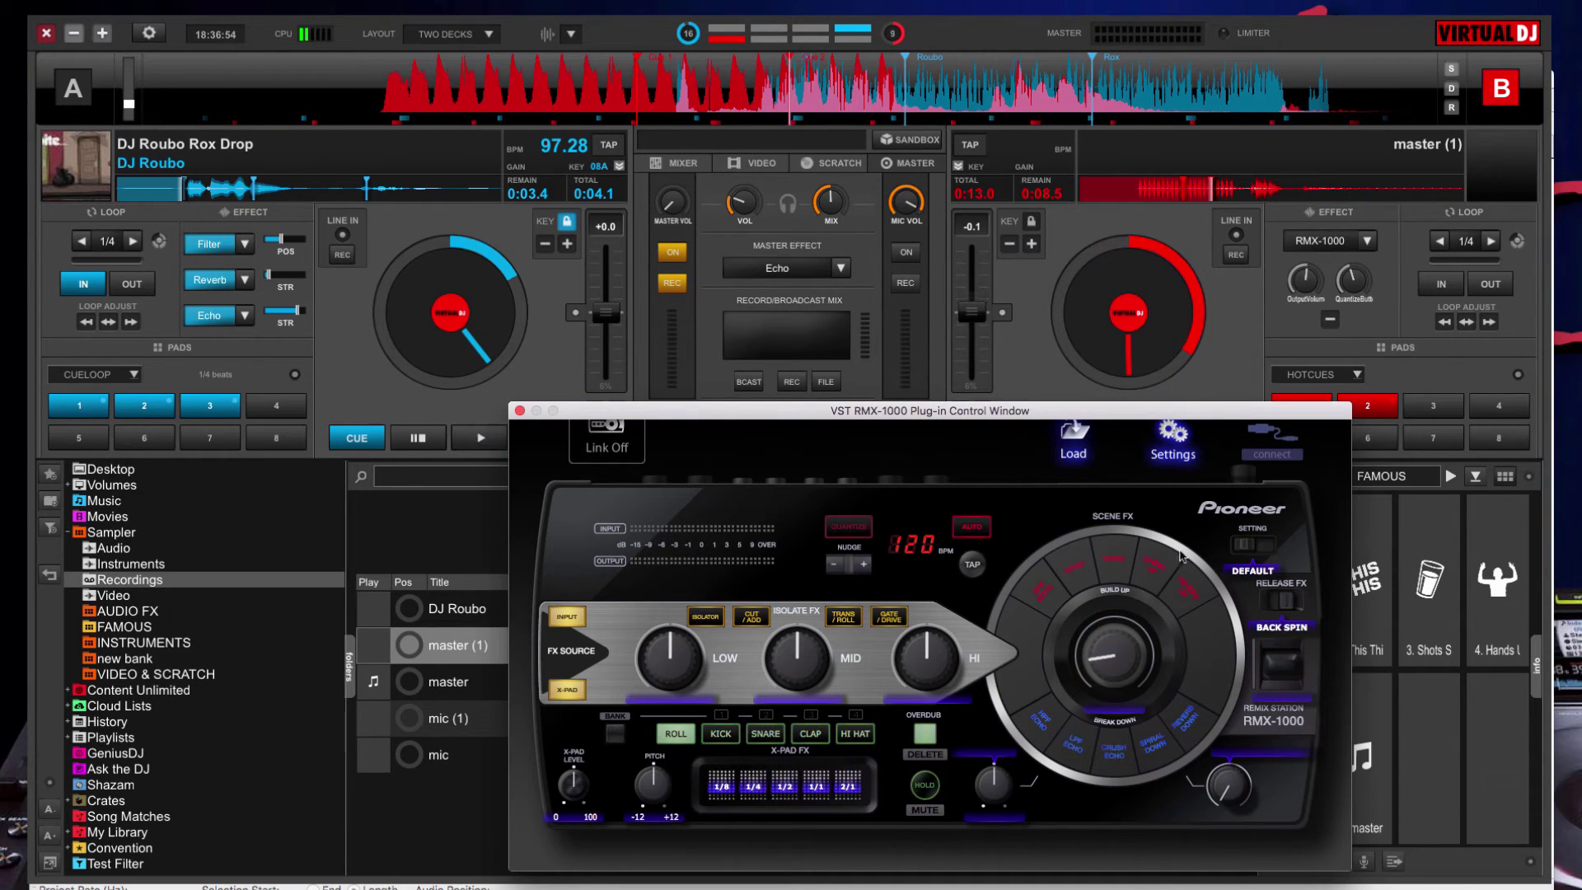
pyautogui.click(1324, 241)
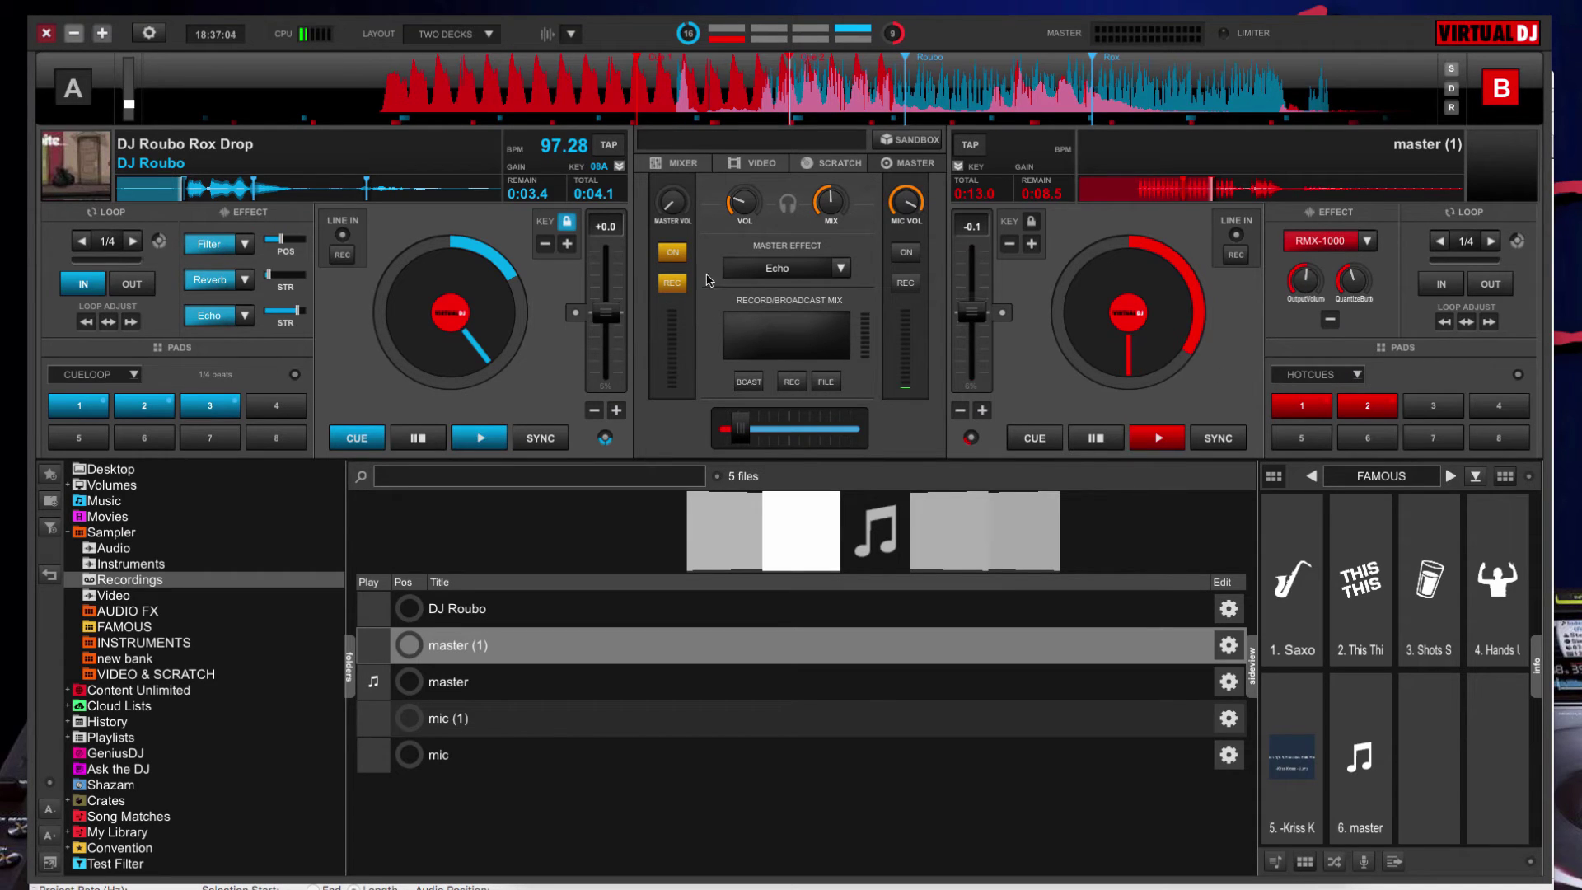
pyautogui.click(673, 282)
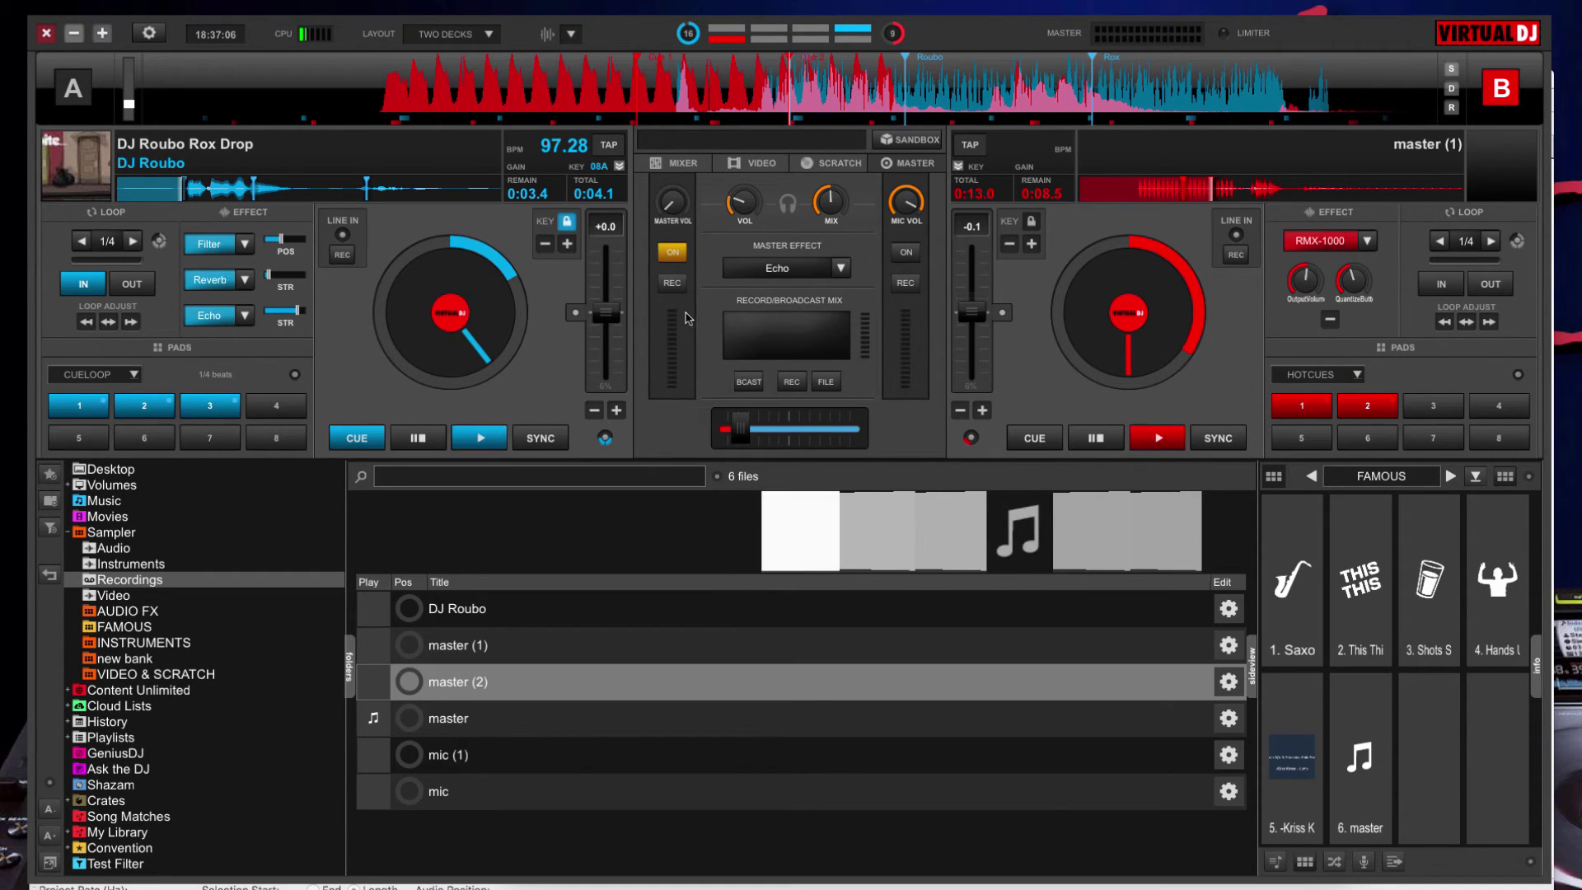
# Delete the master (2) recording from the Recordings folder.
pyautogui.rightClick(370, 685)
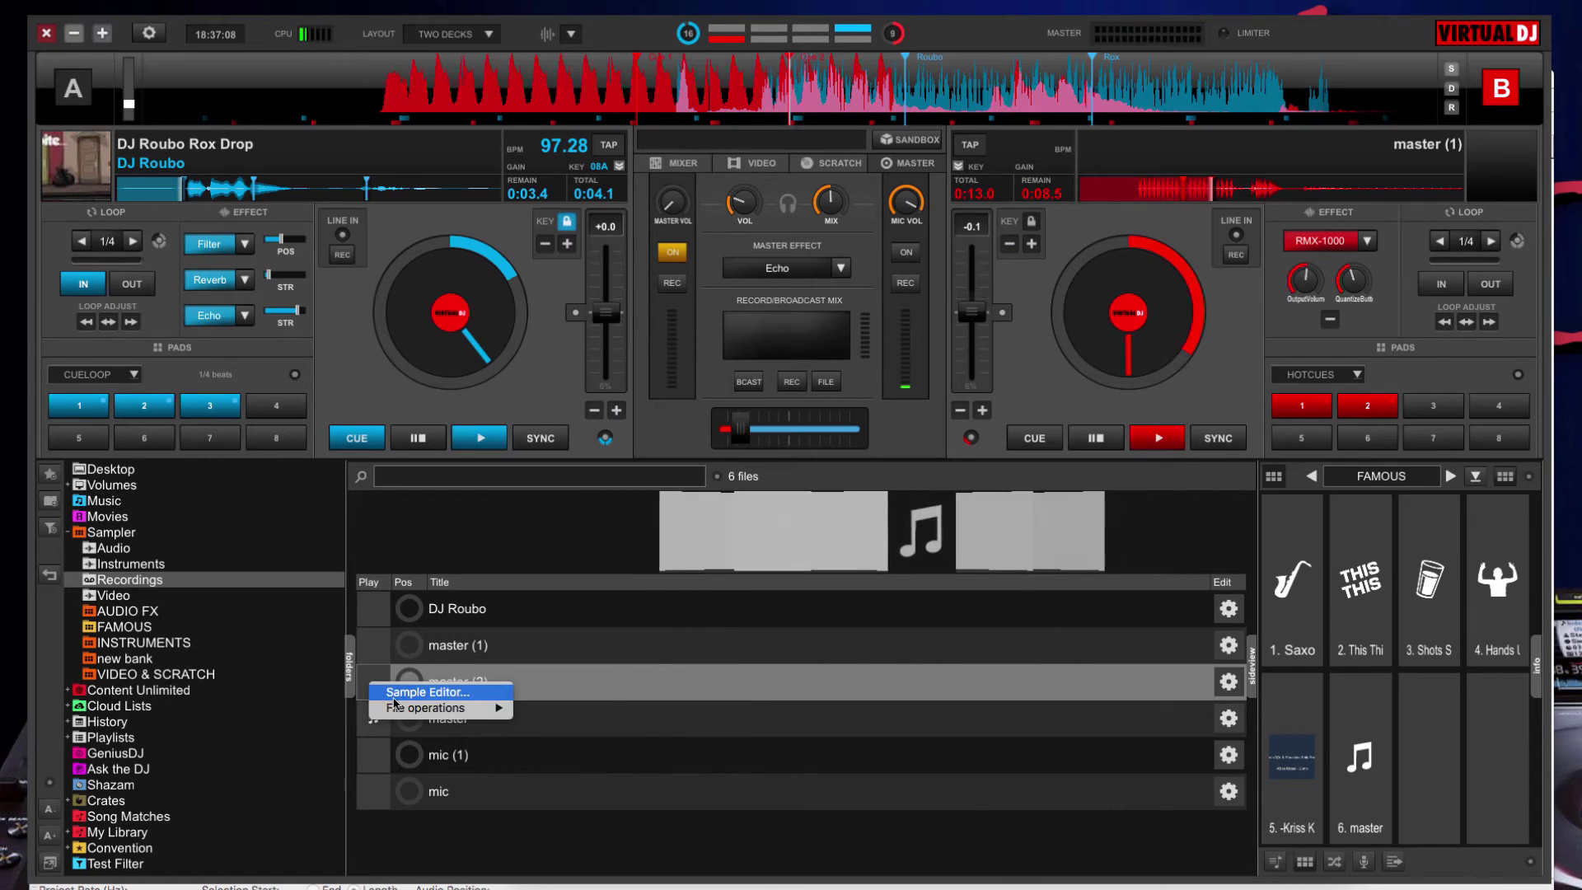
pyautogui.moveTo(412, 707)
pyautogui.click(600, 723)
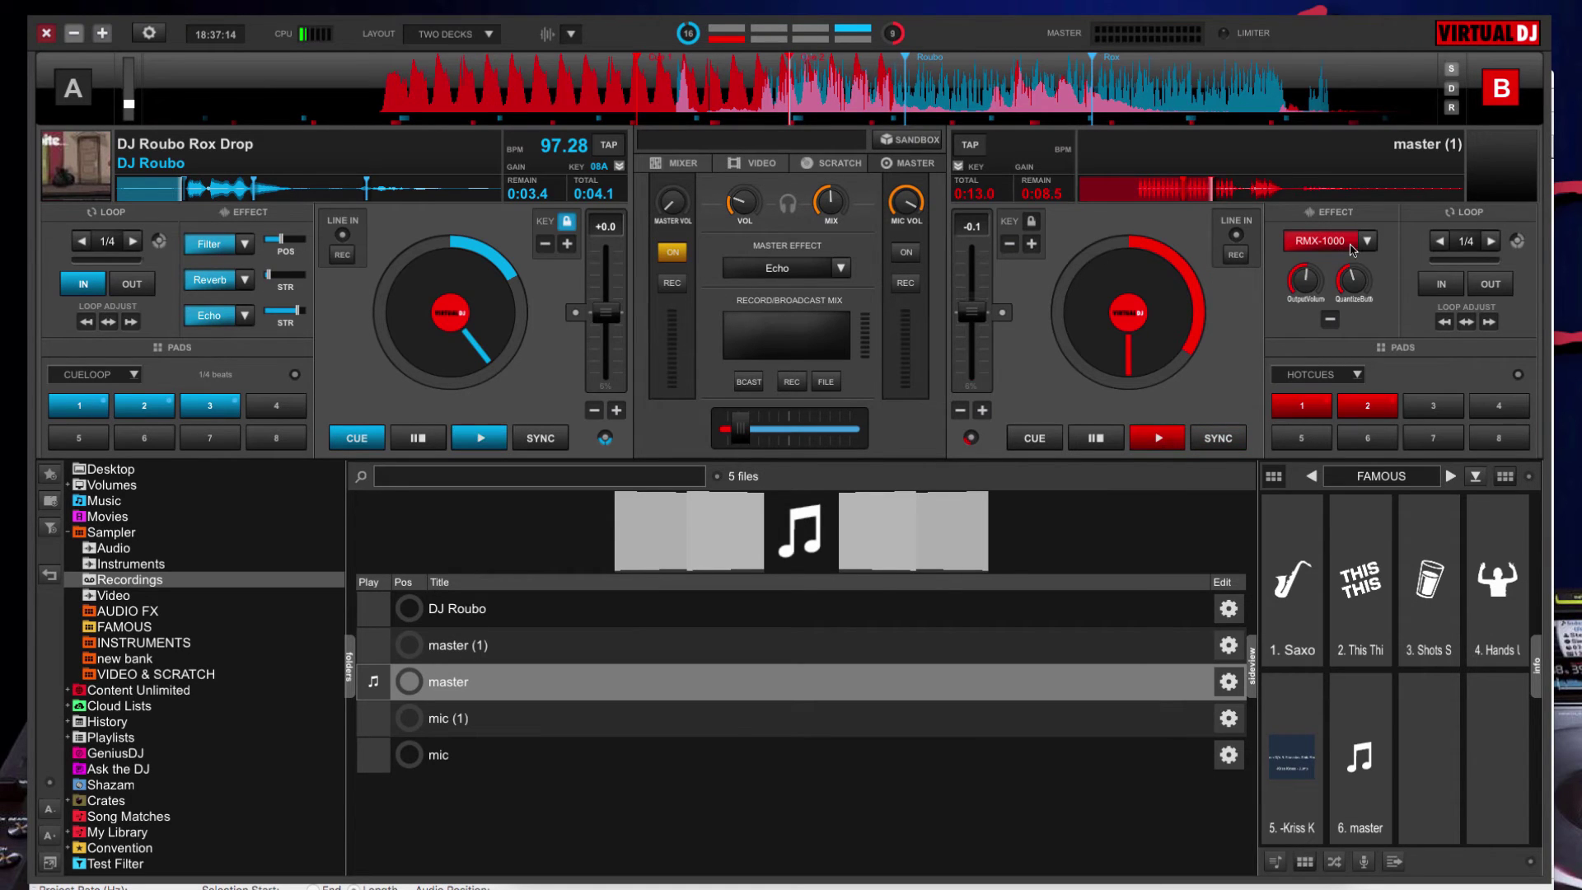
# Record deck B's master (1) drop from the master output with an RMX-1000 build-up scene effect and a Back Spin release.
pyautogui.click(1330, 319)
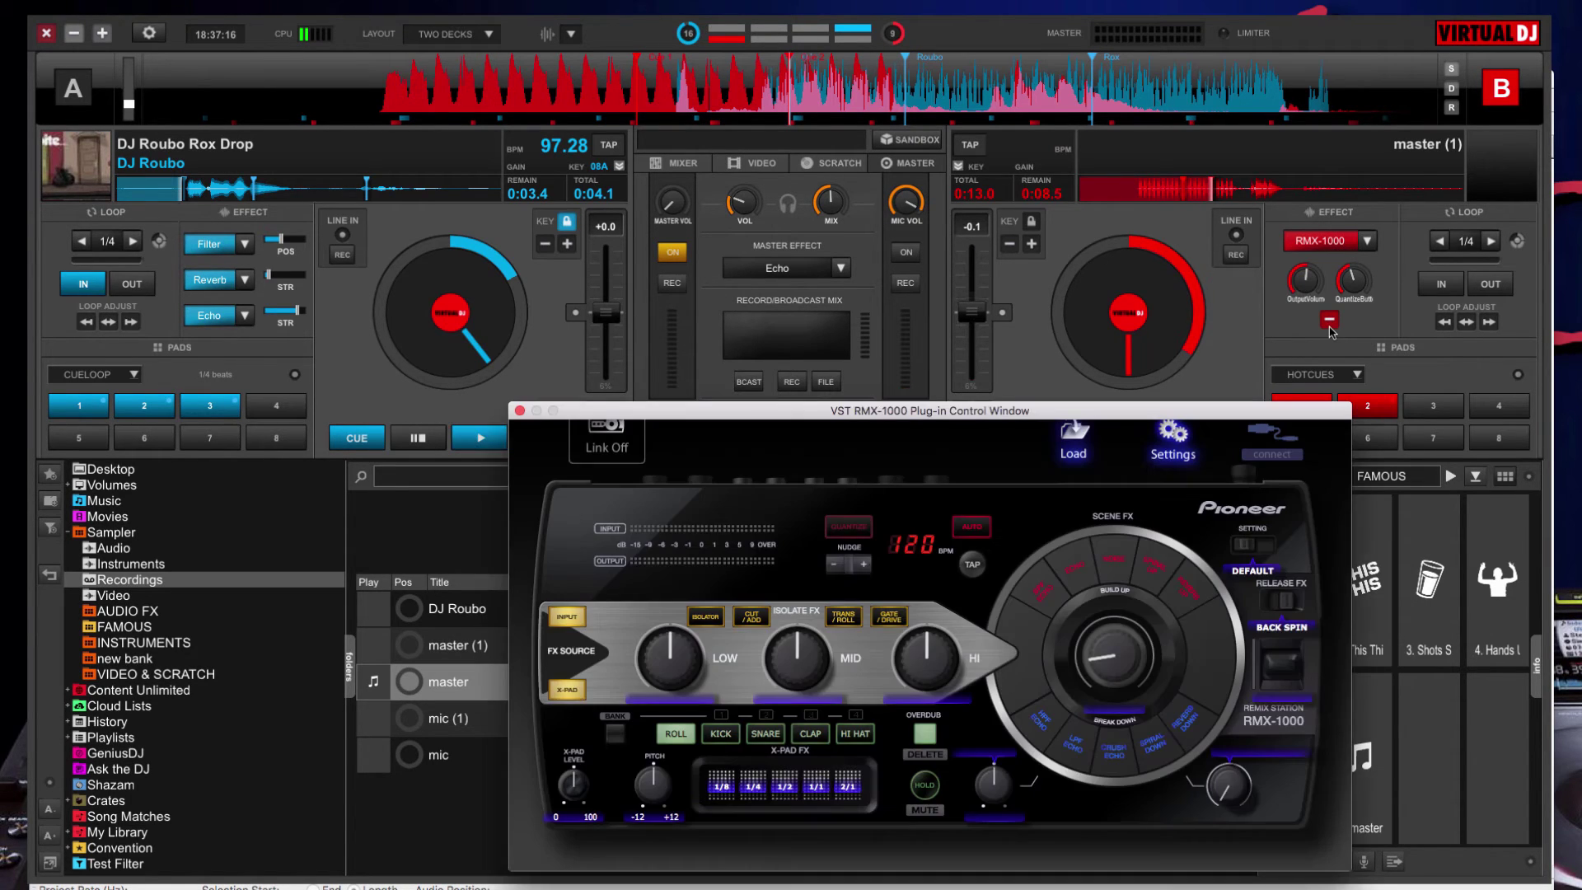
pyautogui.click(1329, 320)
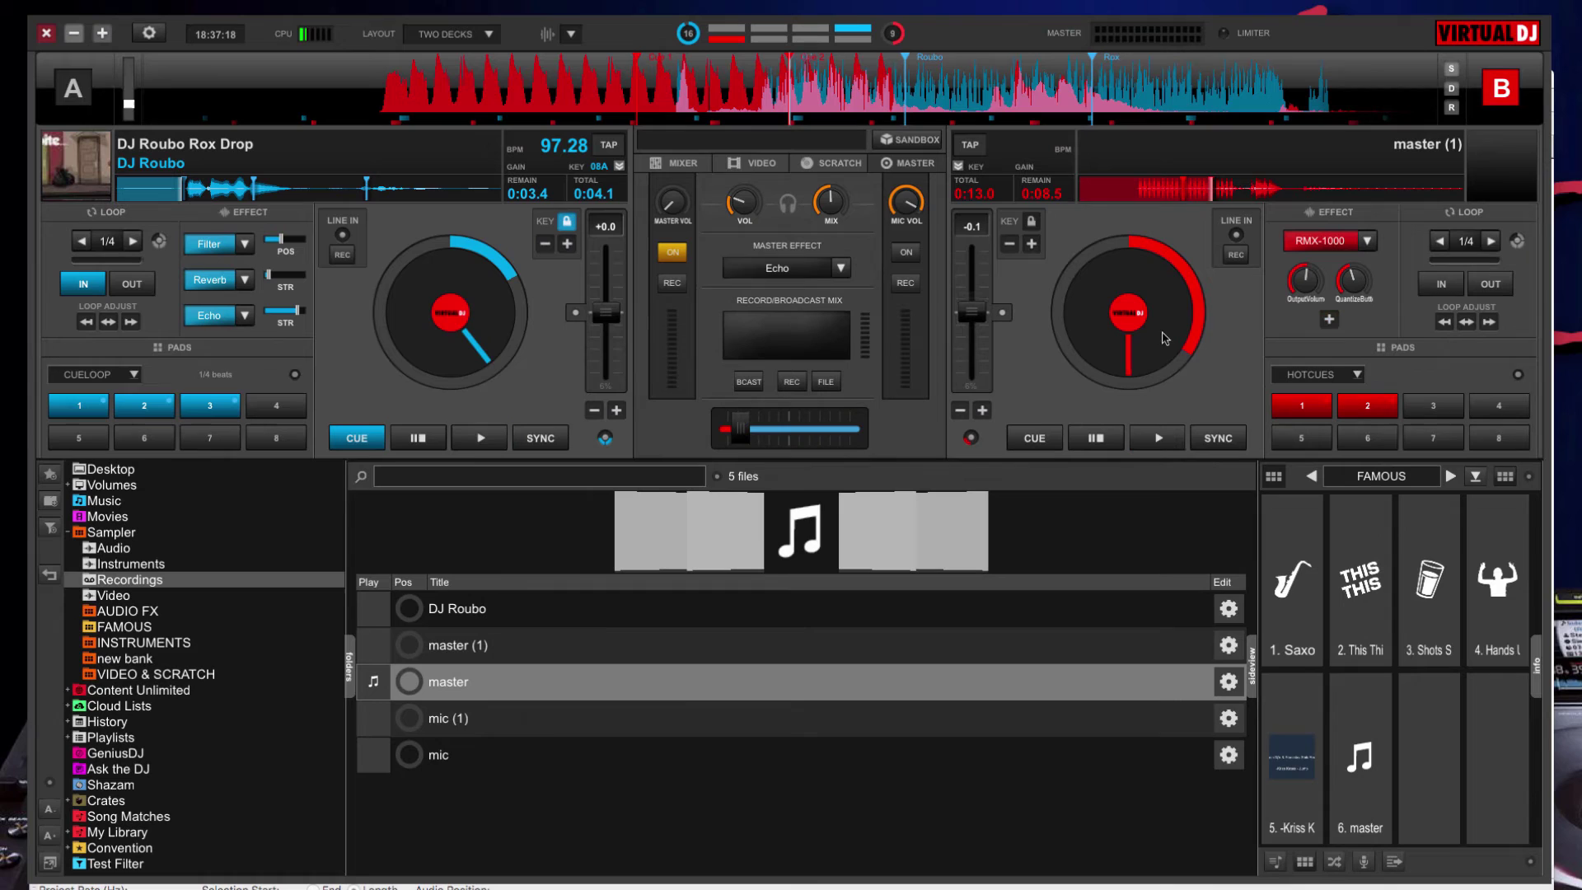
pyautogui.click(672, 284)
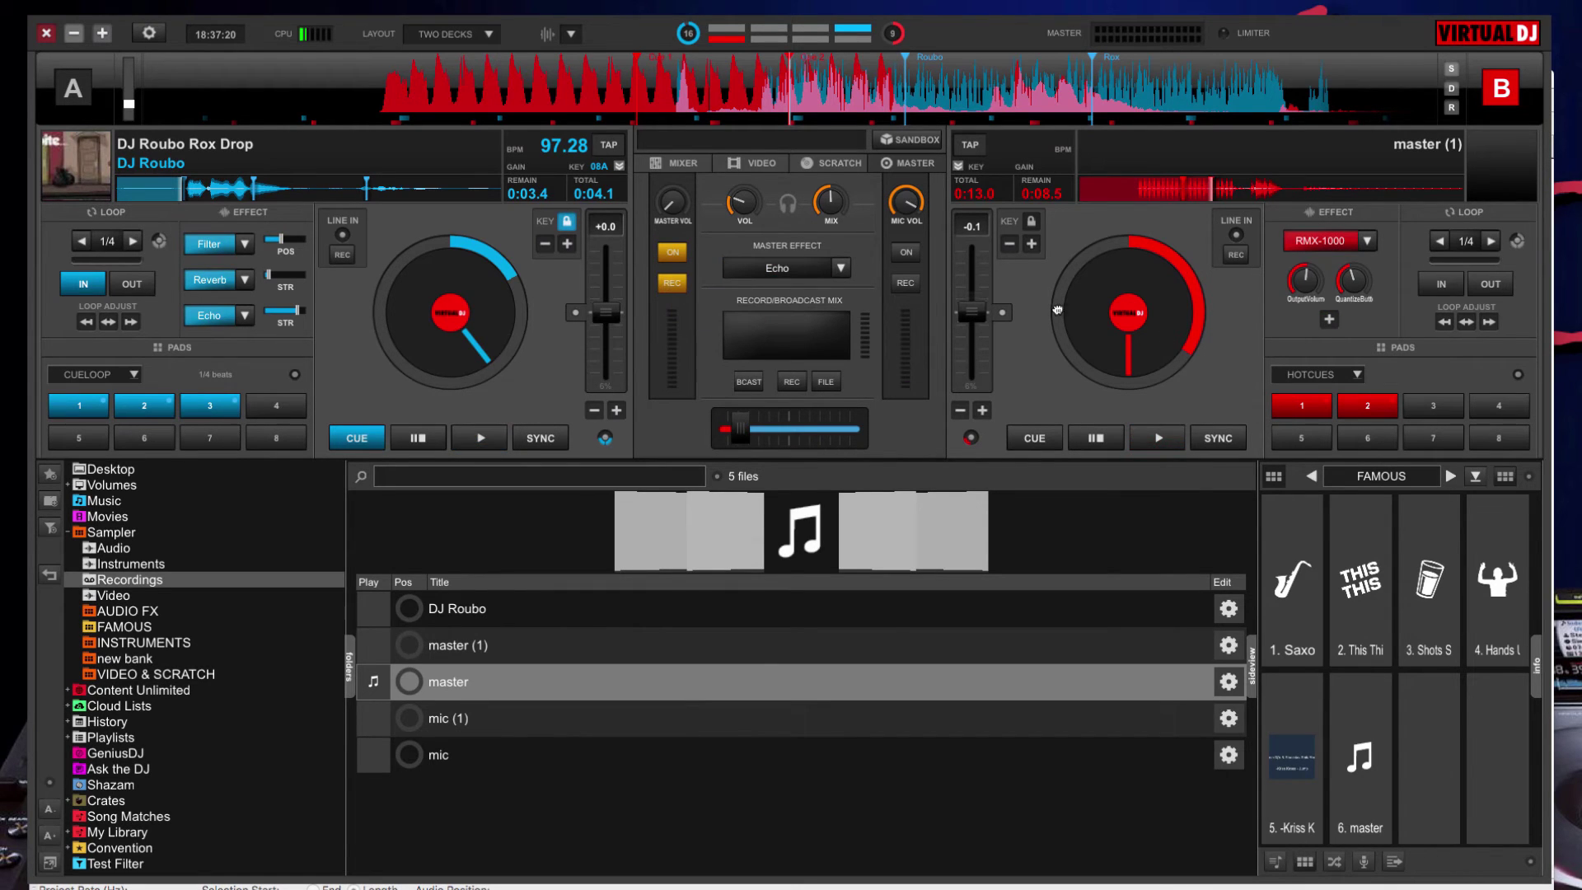
pyautogui.click(1329, 320)
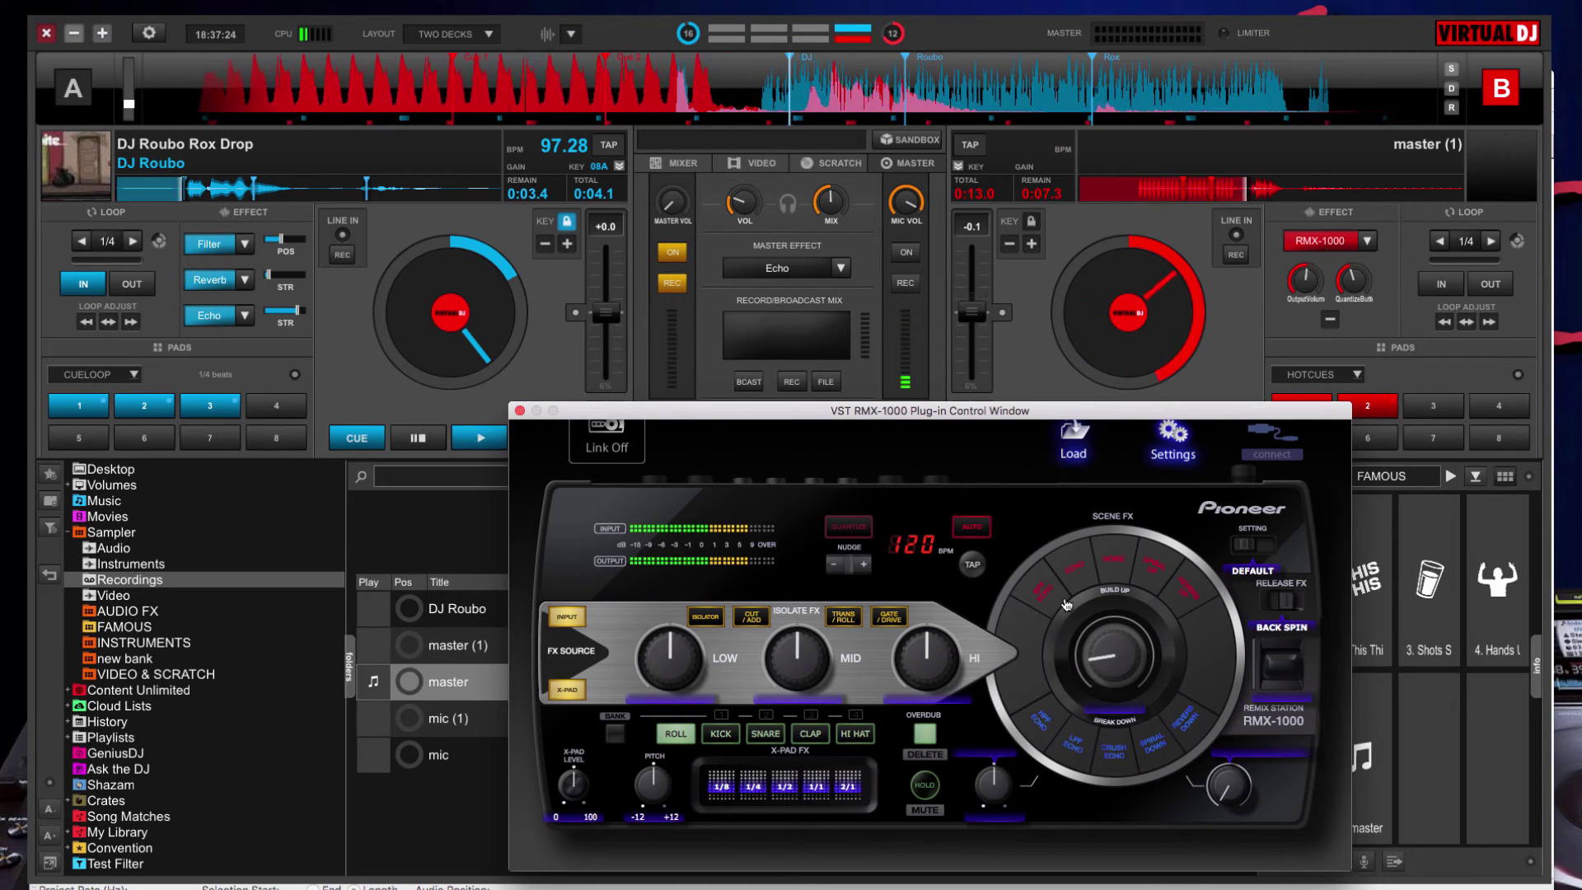
pyautogui.click(1102, 658)
pyautogui.moveTo(1103, 658); pyautogui.dragTo(1114, 626)
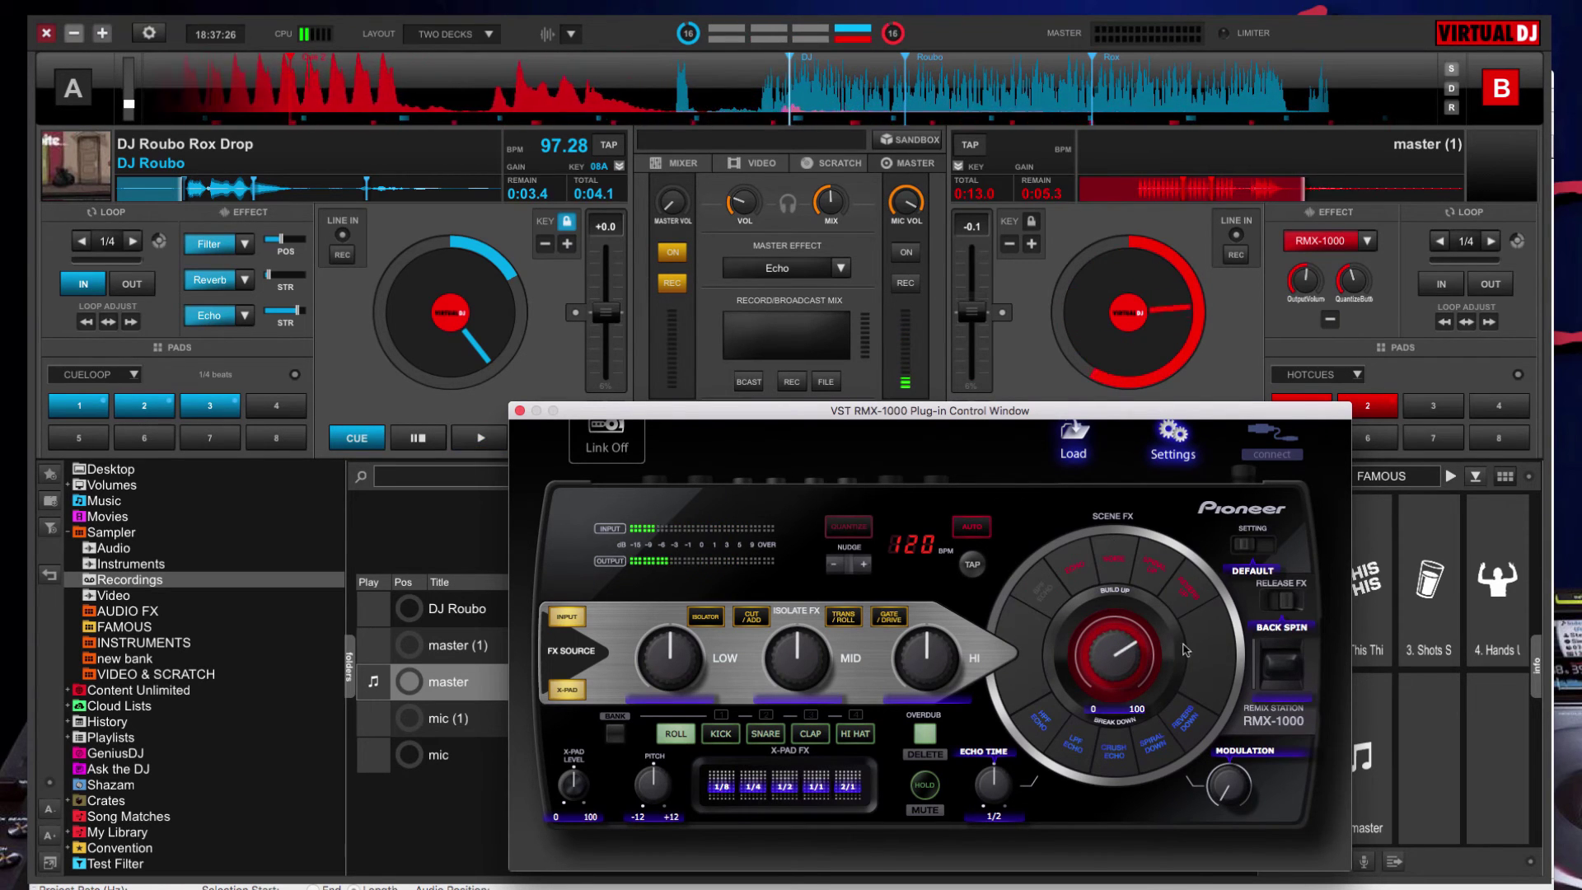
pyautogui.click(1292, 655)
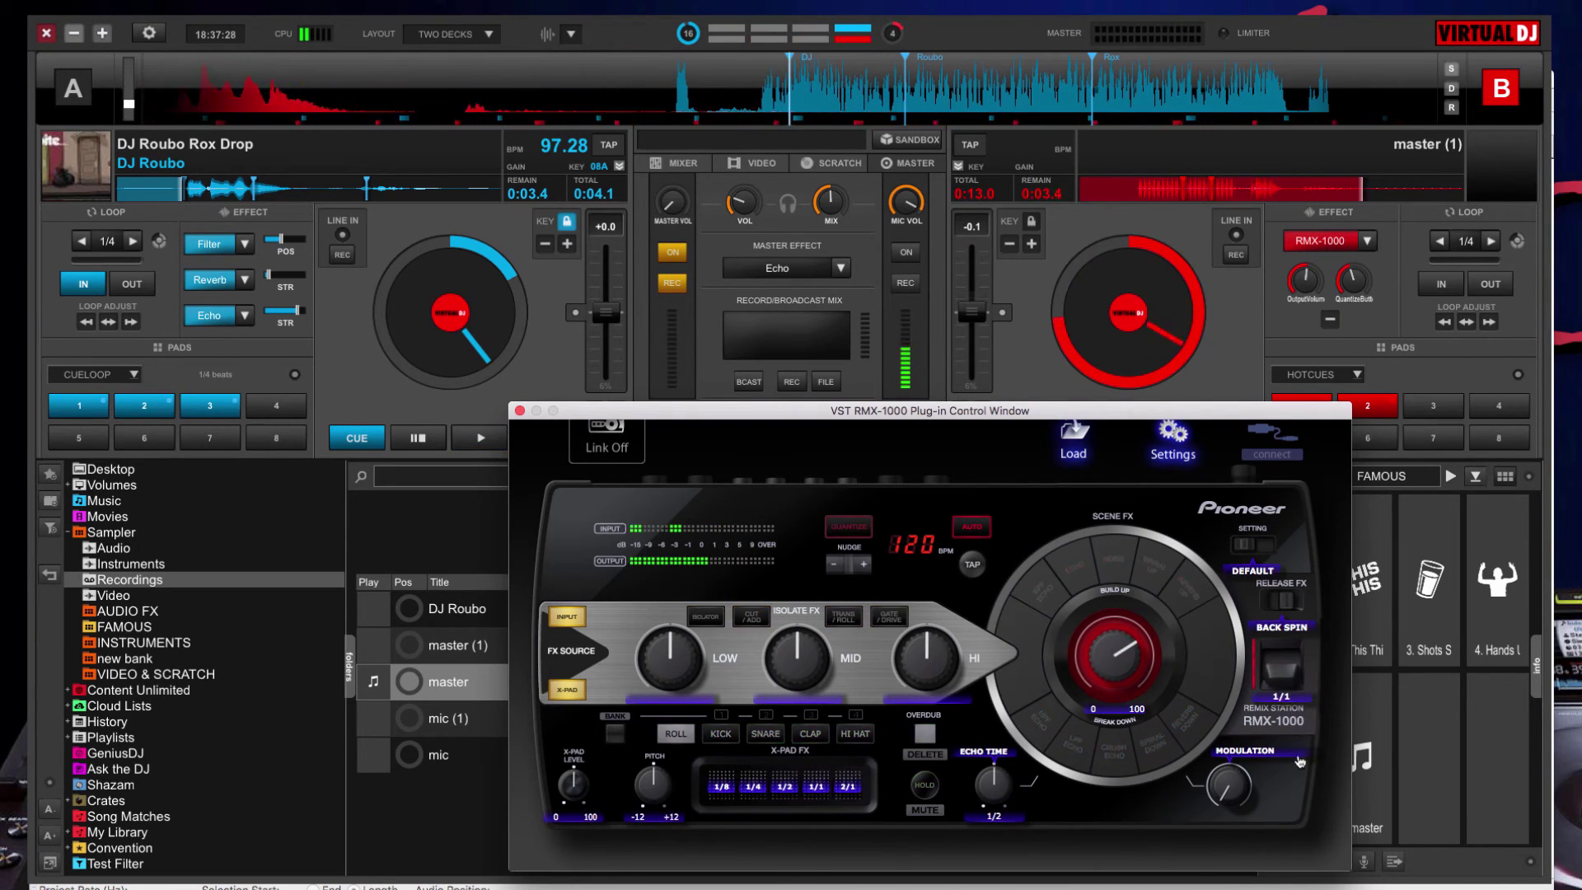
pyautogui.click(1330, 318)
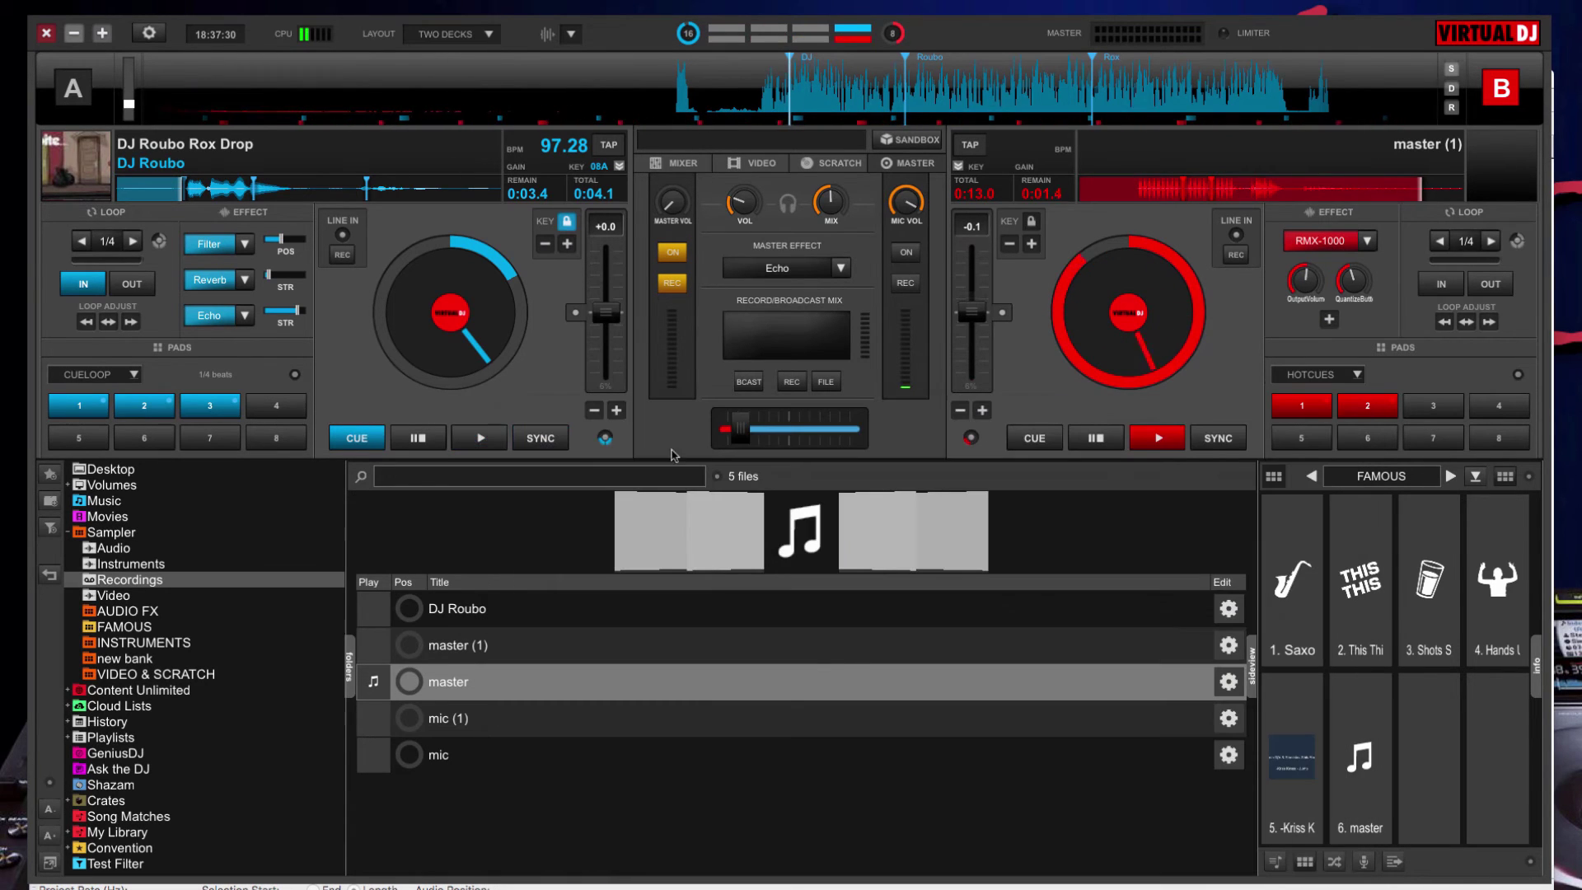
pyautogui.click(673, 284)
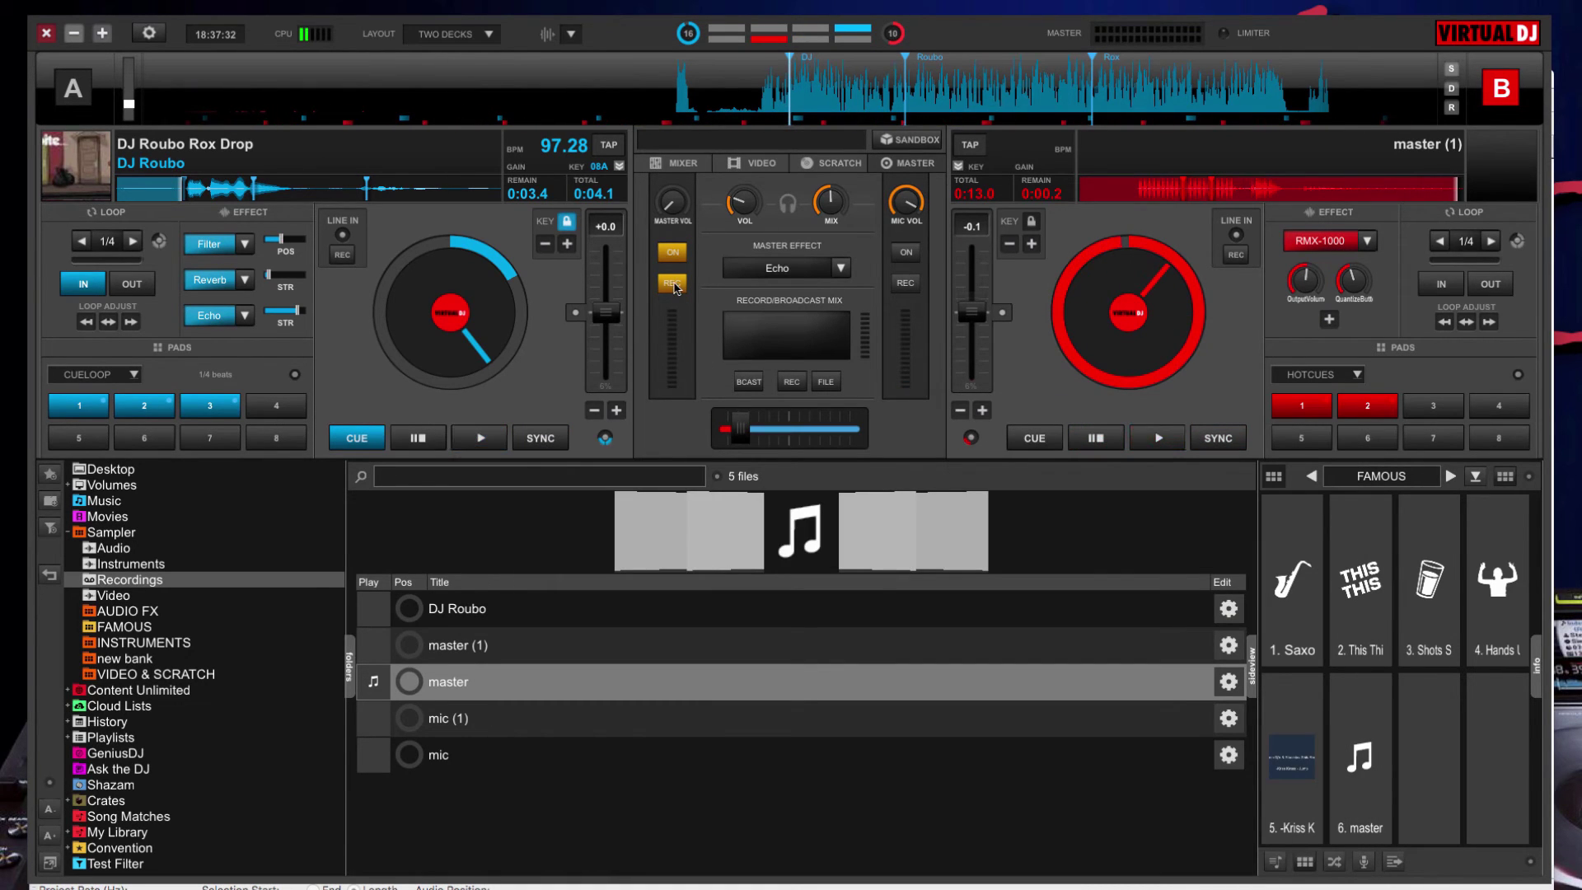
# Load the master (2) recording onto deck B, play it, and set and trigger hot cue 1.
pyautogui.moveTo(458, 682); pyautogui.dragTo(1187, 243)
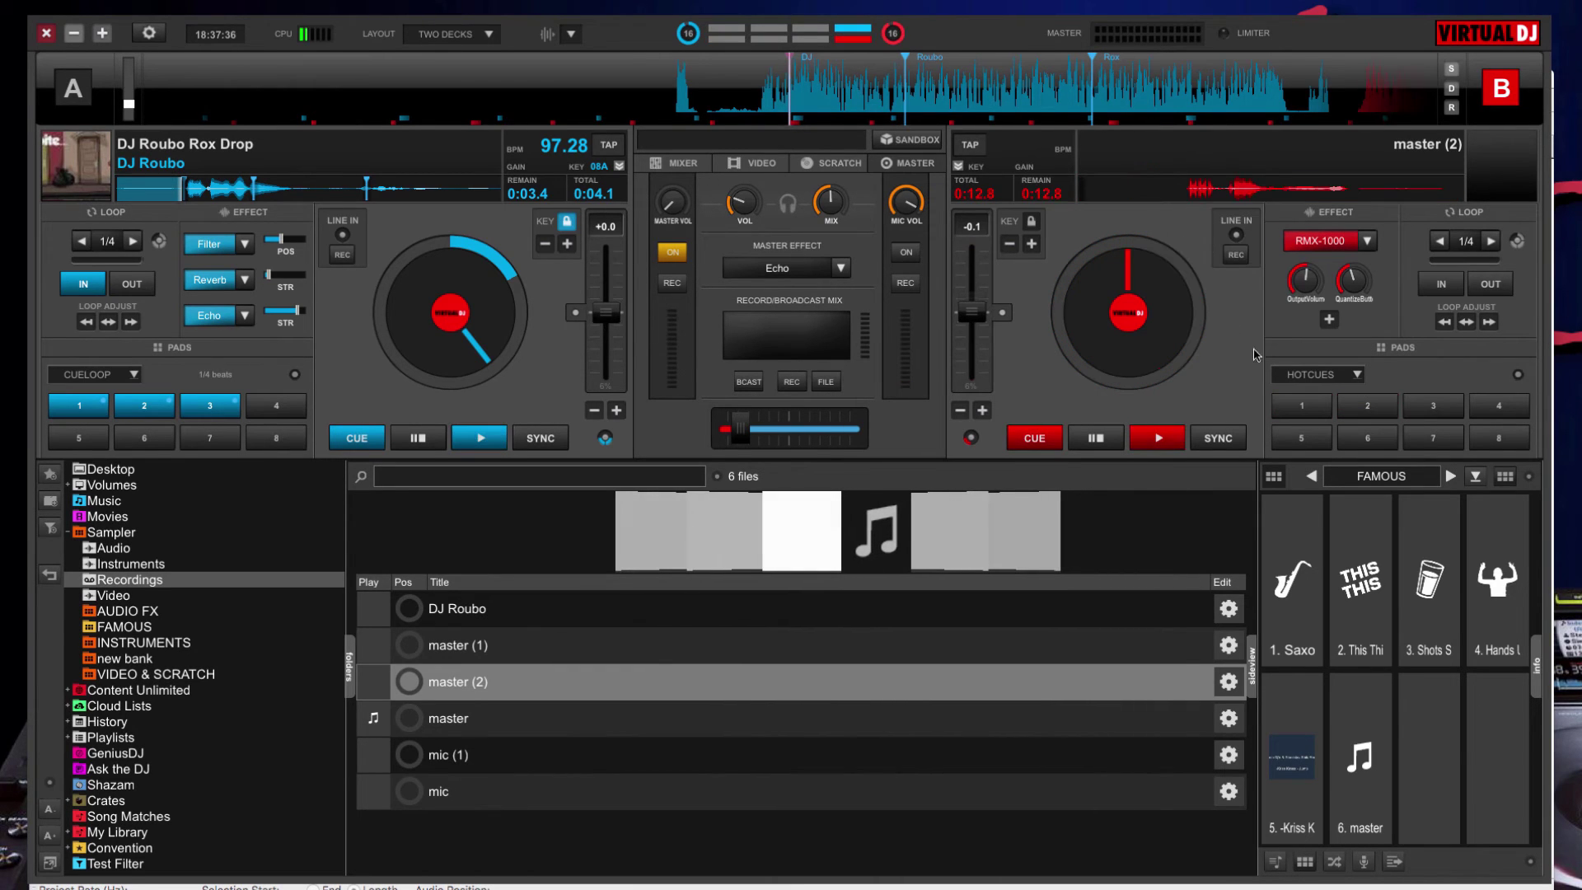
pyautogui.click(1145, 443)
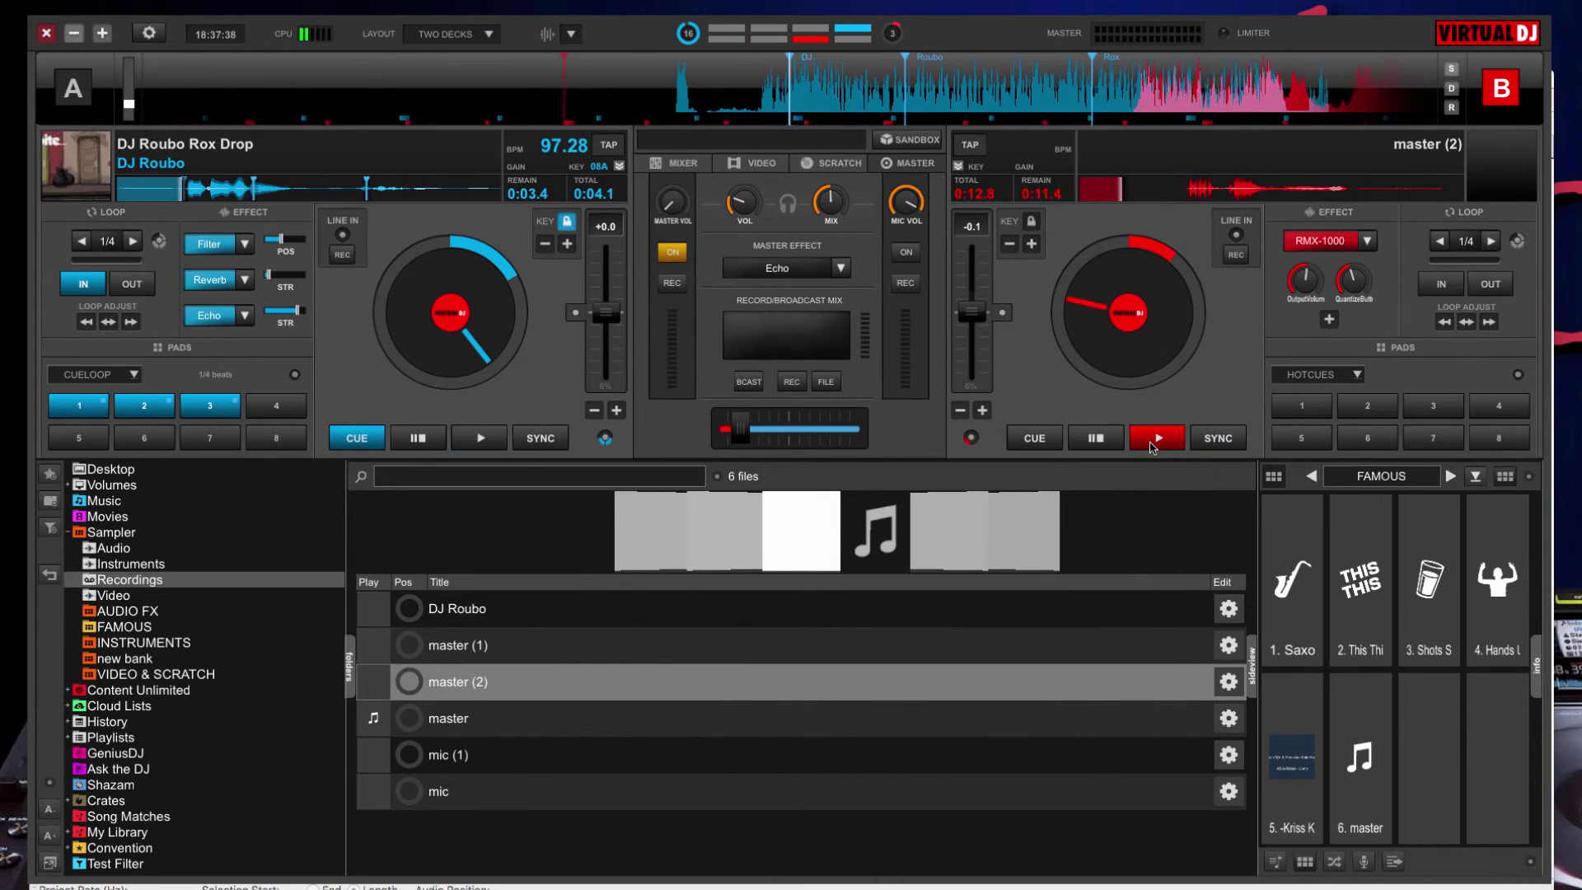
pyautogui.click(1302, 406)
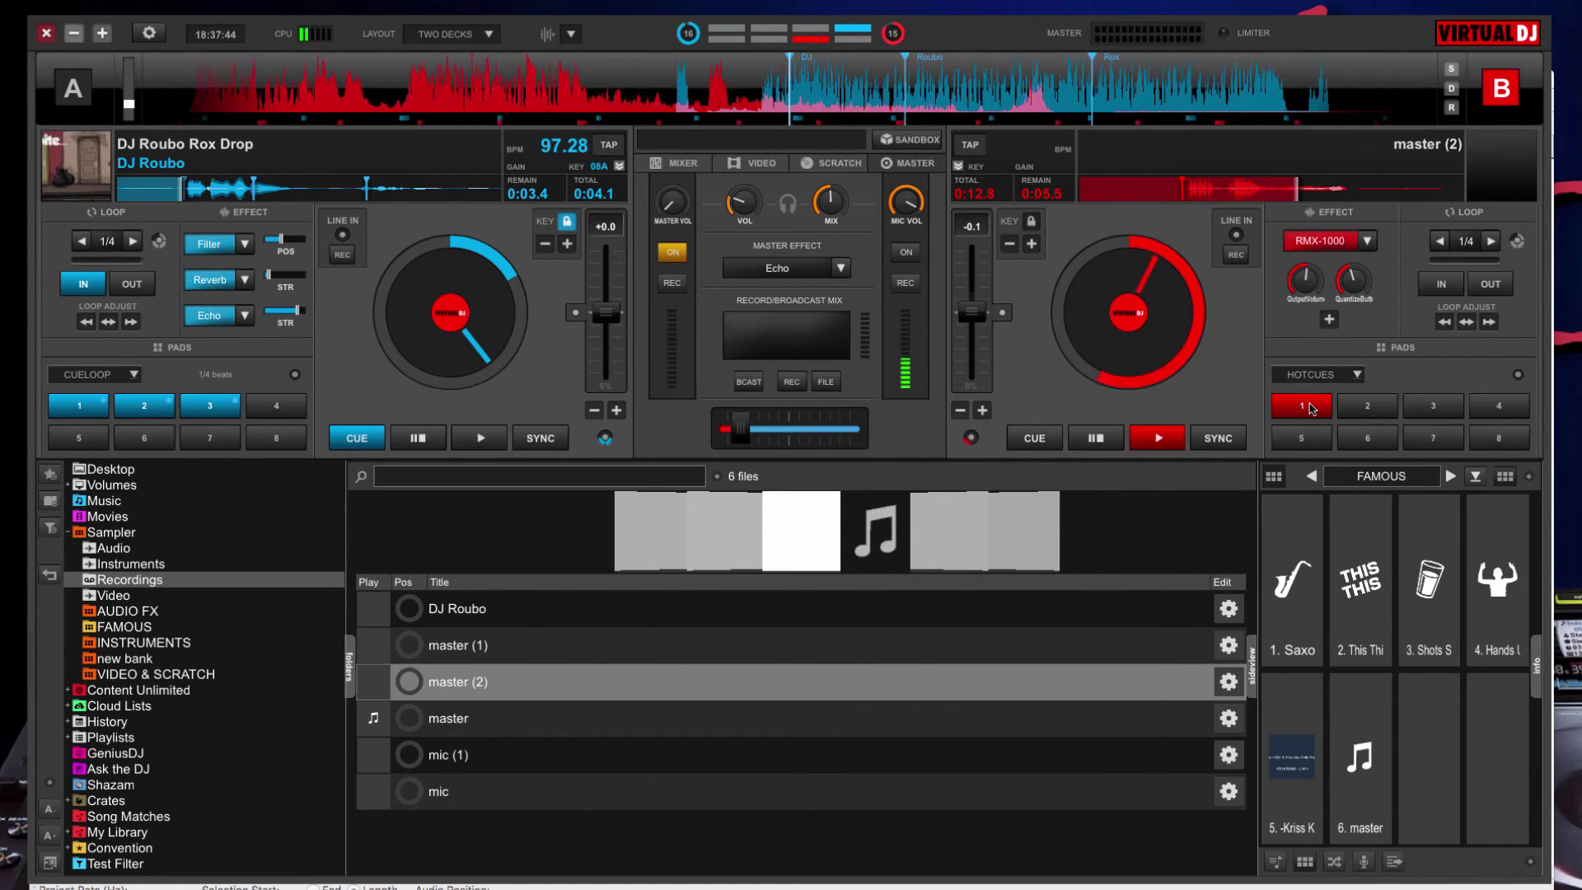
pyautogui.click(1304, 406)
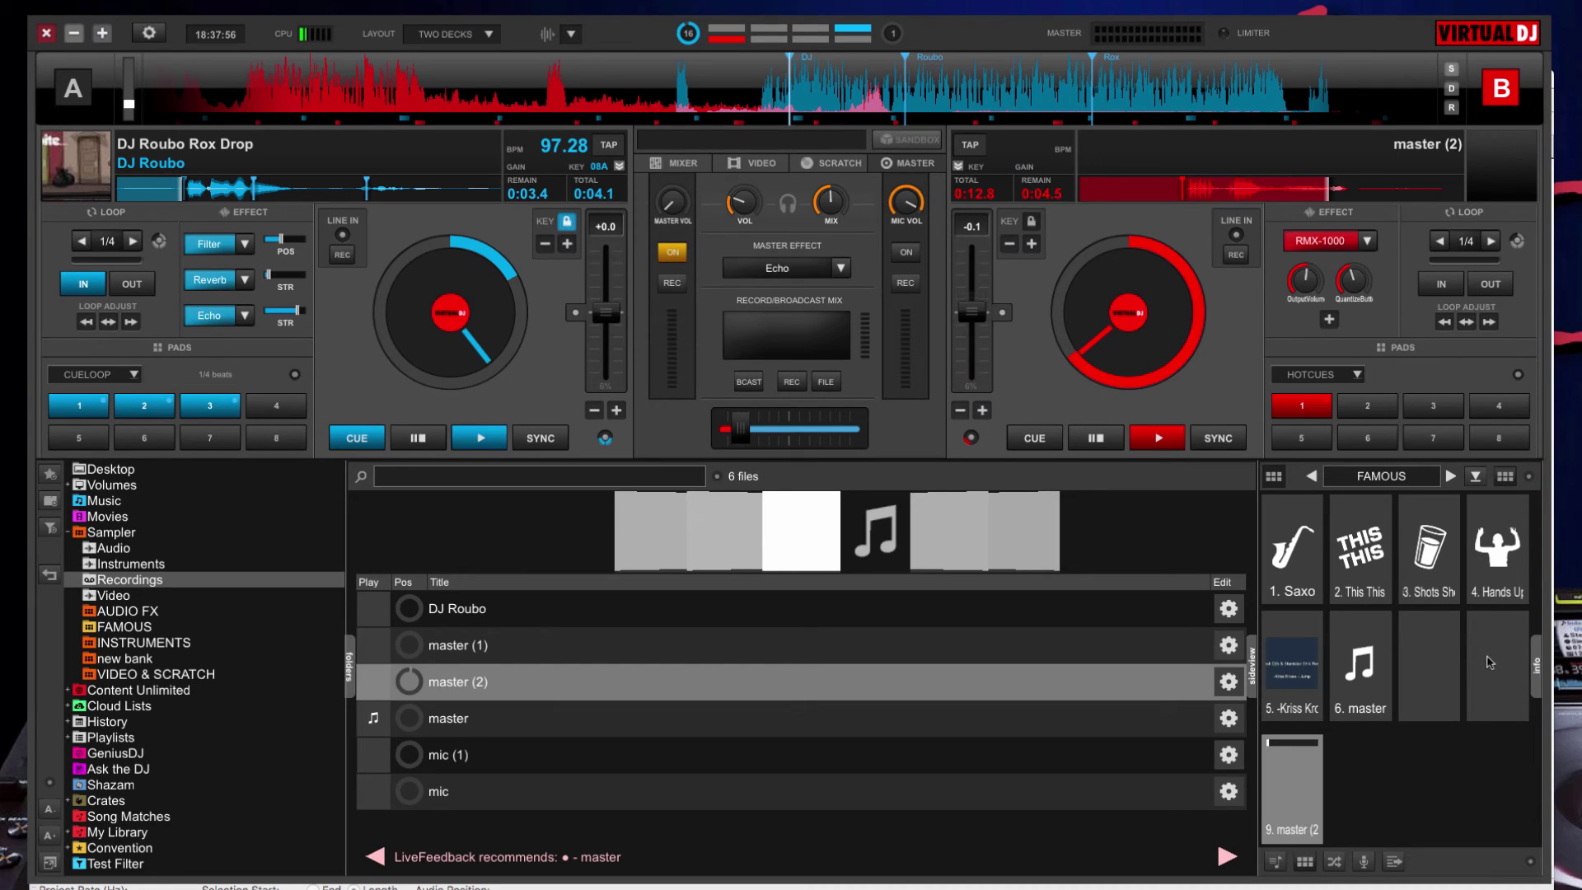
# Play the master (2) sample in the FAMOUS sampler bank and place the recording in the new bank for triggering.
pyautogui.click(1300, 792)
pyautogui.click(1298, 793)
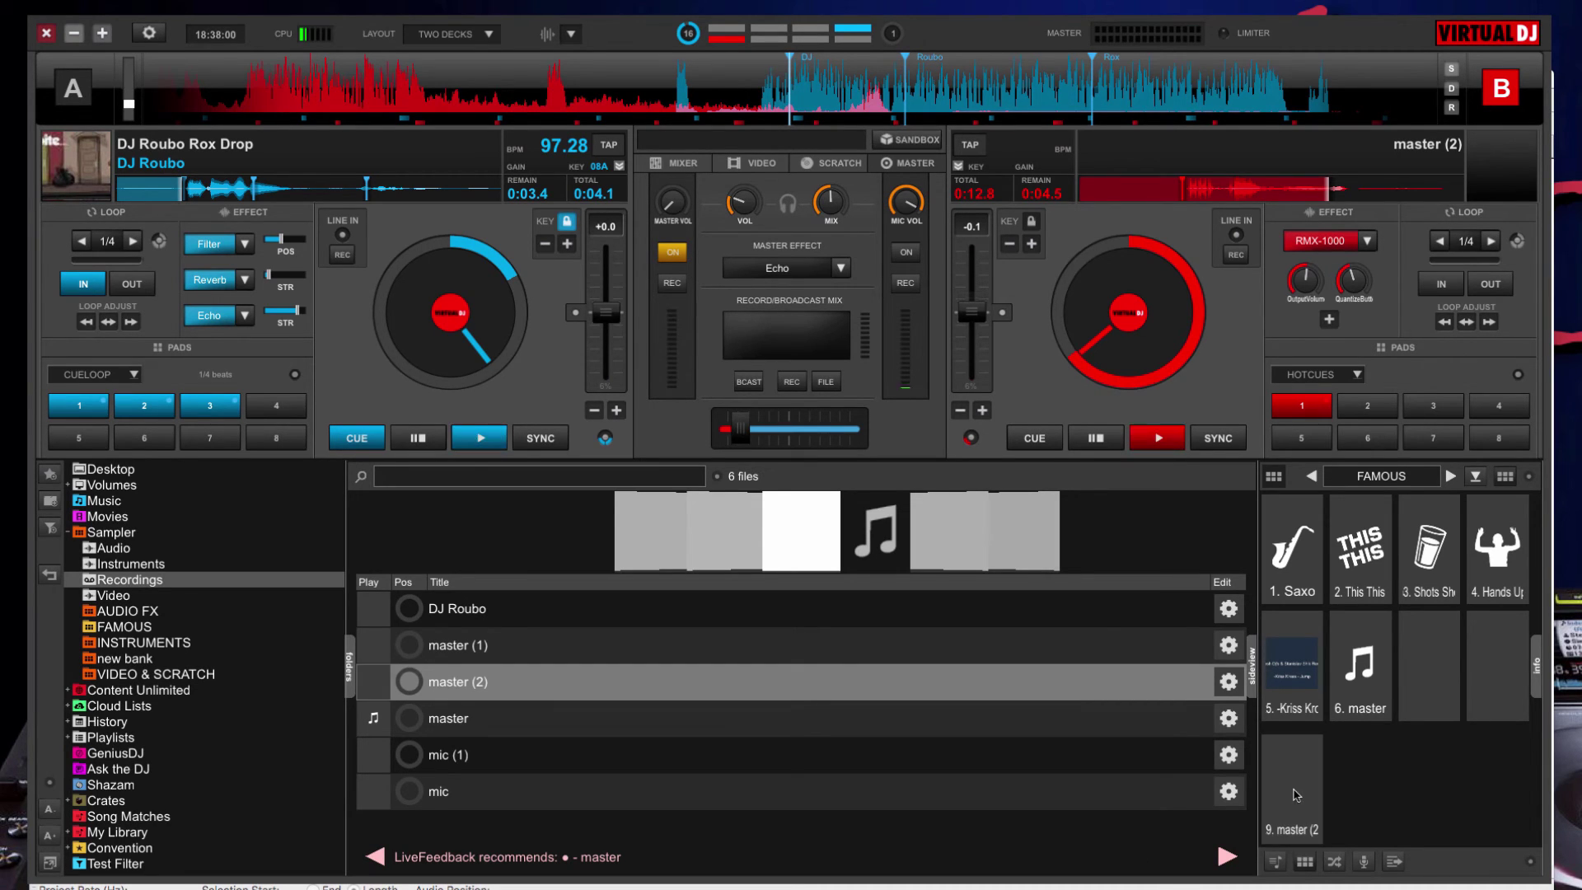
pyautogui.click(1314, 477)
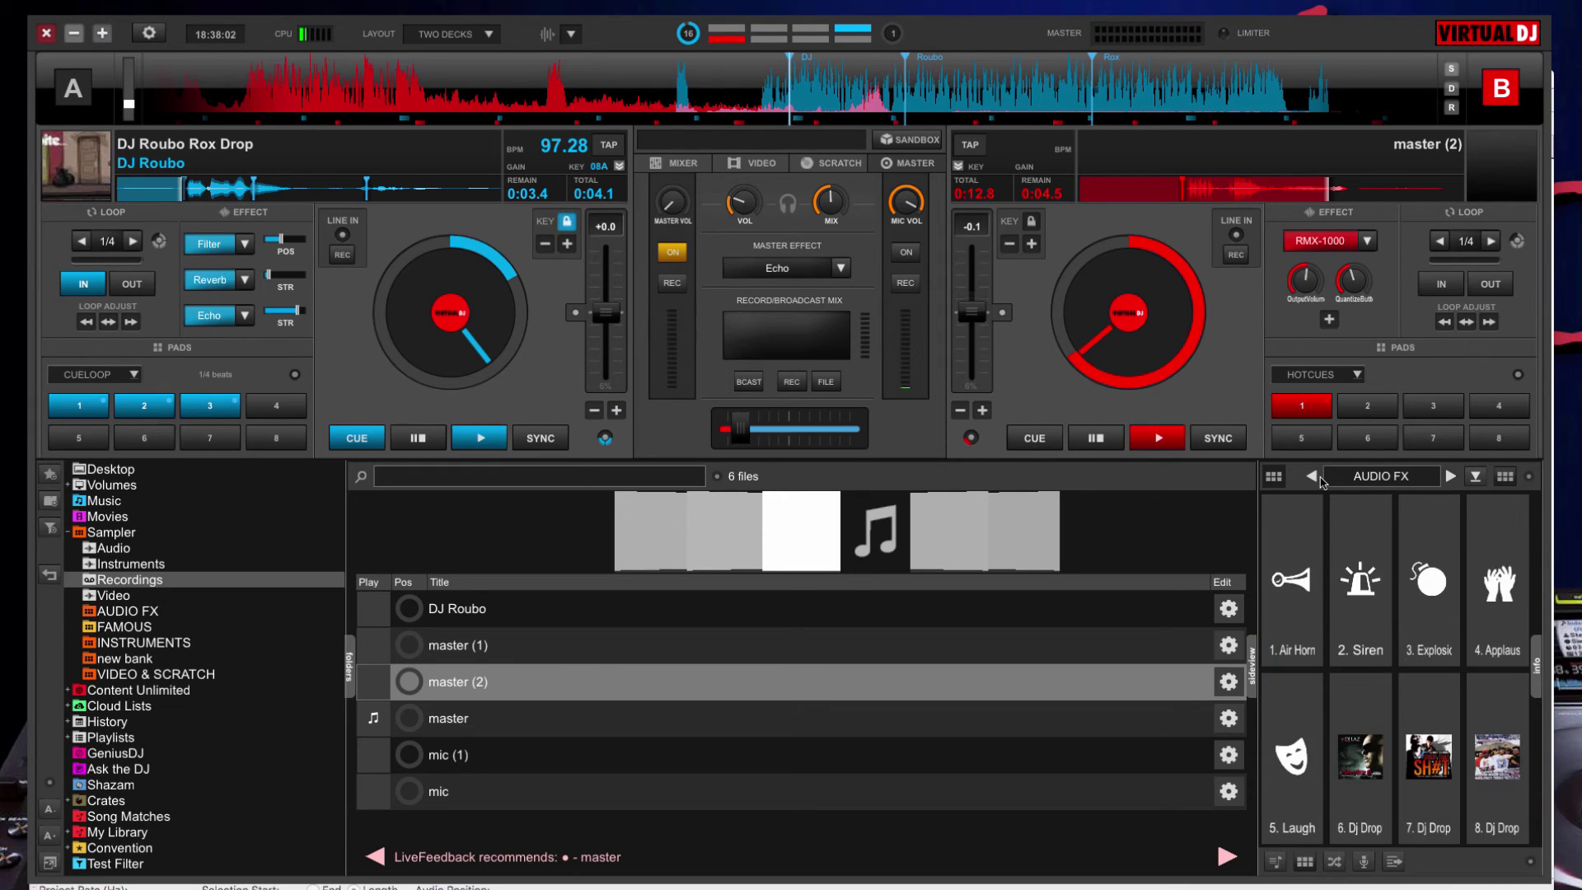
pyautogui.click(1314, 477)
pyautogui.click(1317, 478)
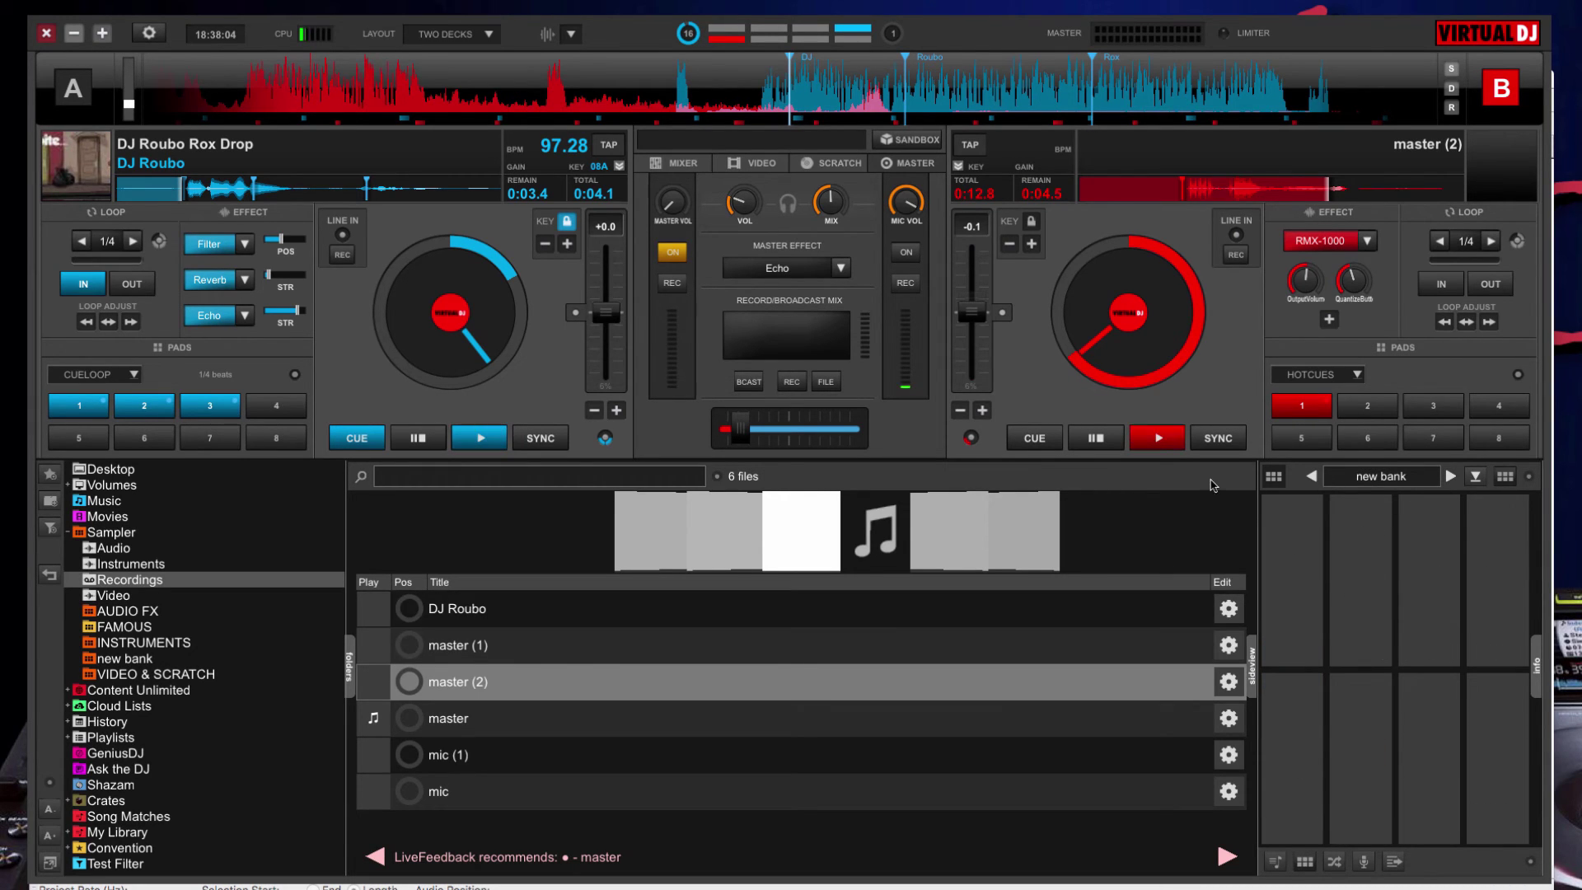
pyautogui.moveTo(401, 672); pyautogui.dragTo(1281, 548)
pyautogui.click(1288, 777)
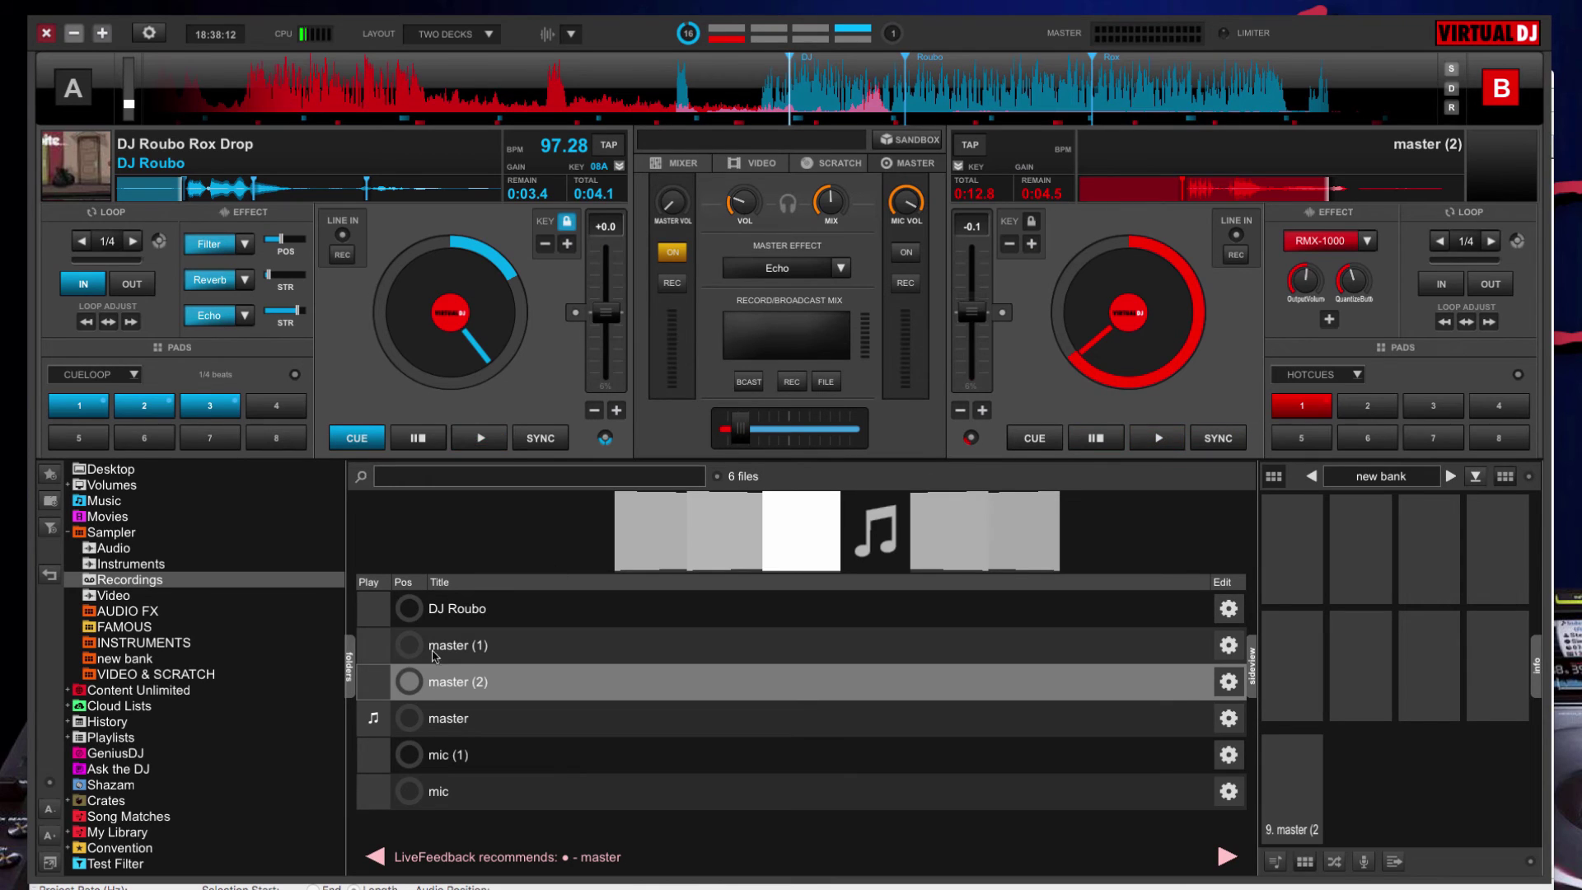
# Place the master (2) recording in the FAMOUS sampler bank and trigger that bank's master sample.
pyautogui.click(410, 682)
pyautogui.click(1312, 476)
pyautogui.click(1311, 477)
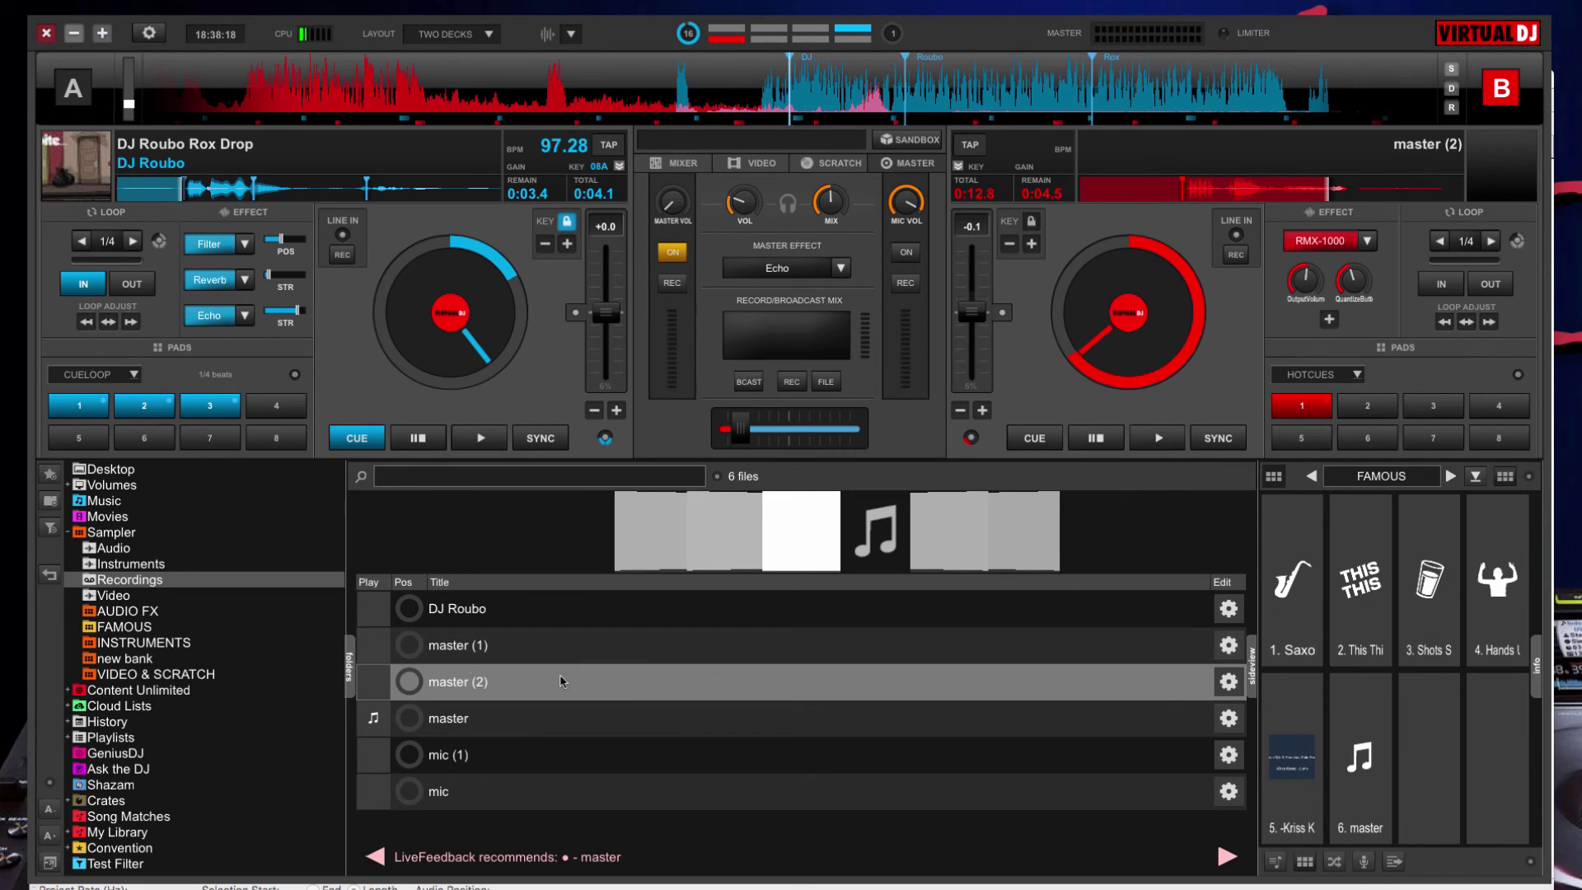
pyautogui.moveTo(408, 684); pyautogui.dragTo(1302, 785)
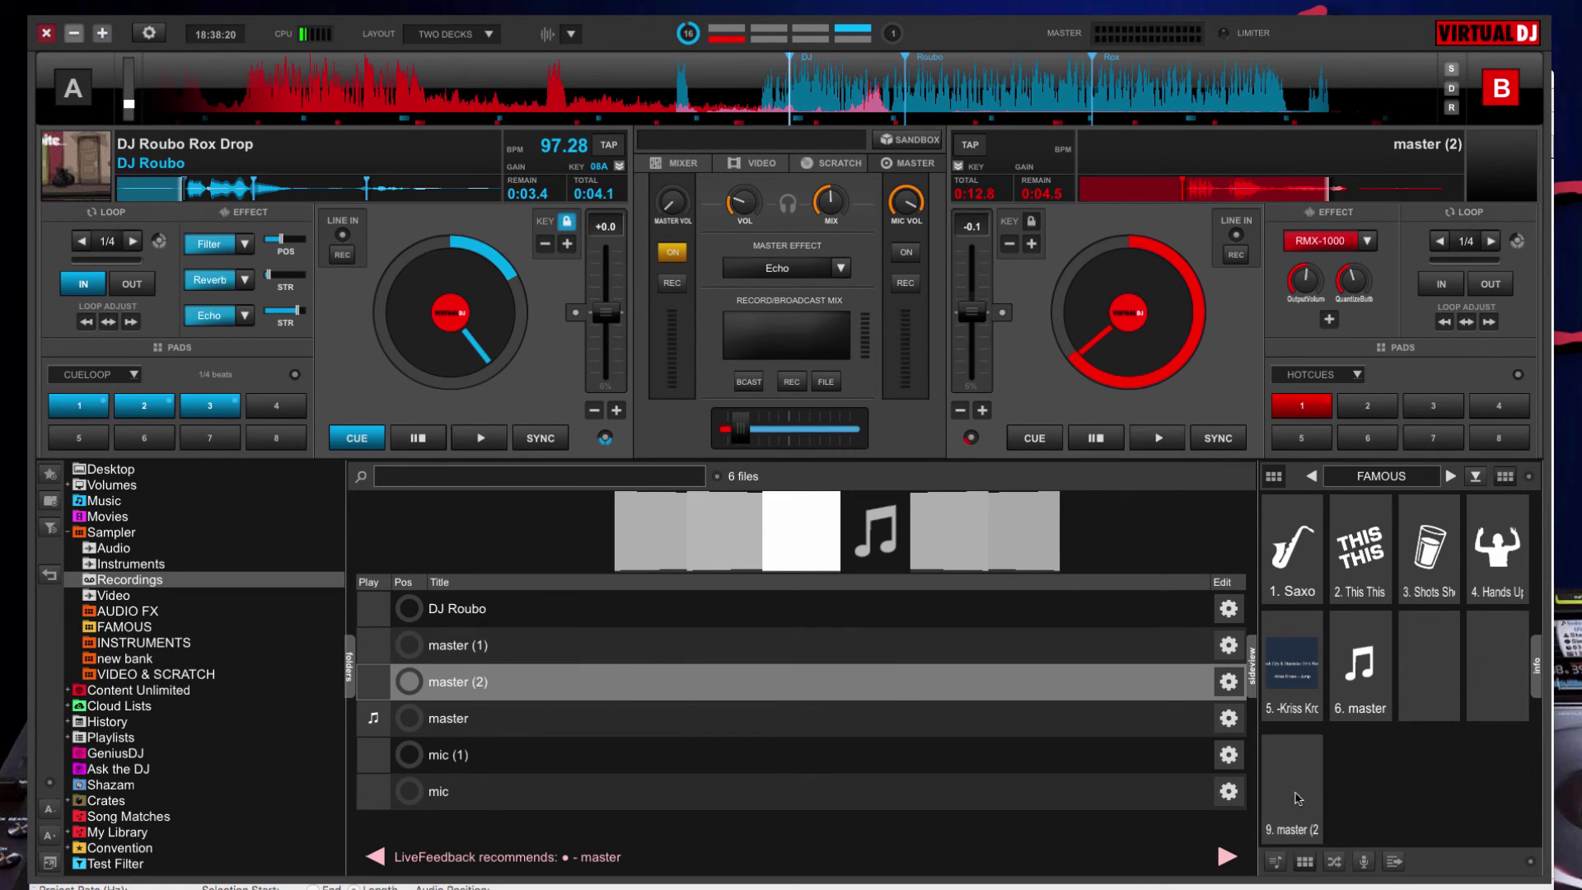
pyautogui.click(902, 725)
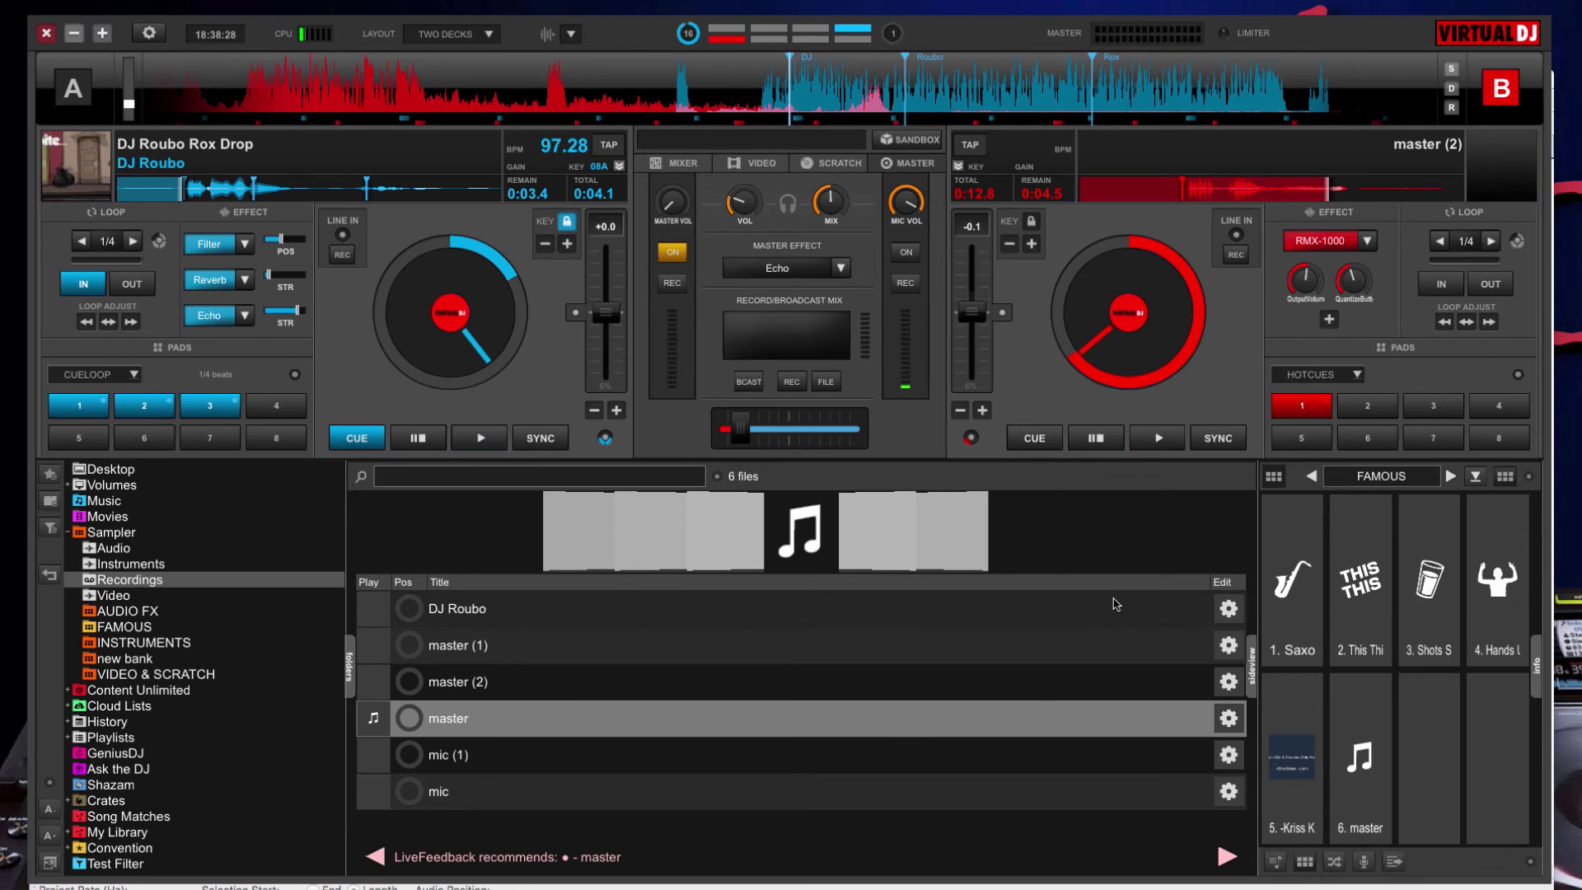
pyautogui.click(1351, 756)
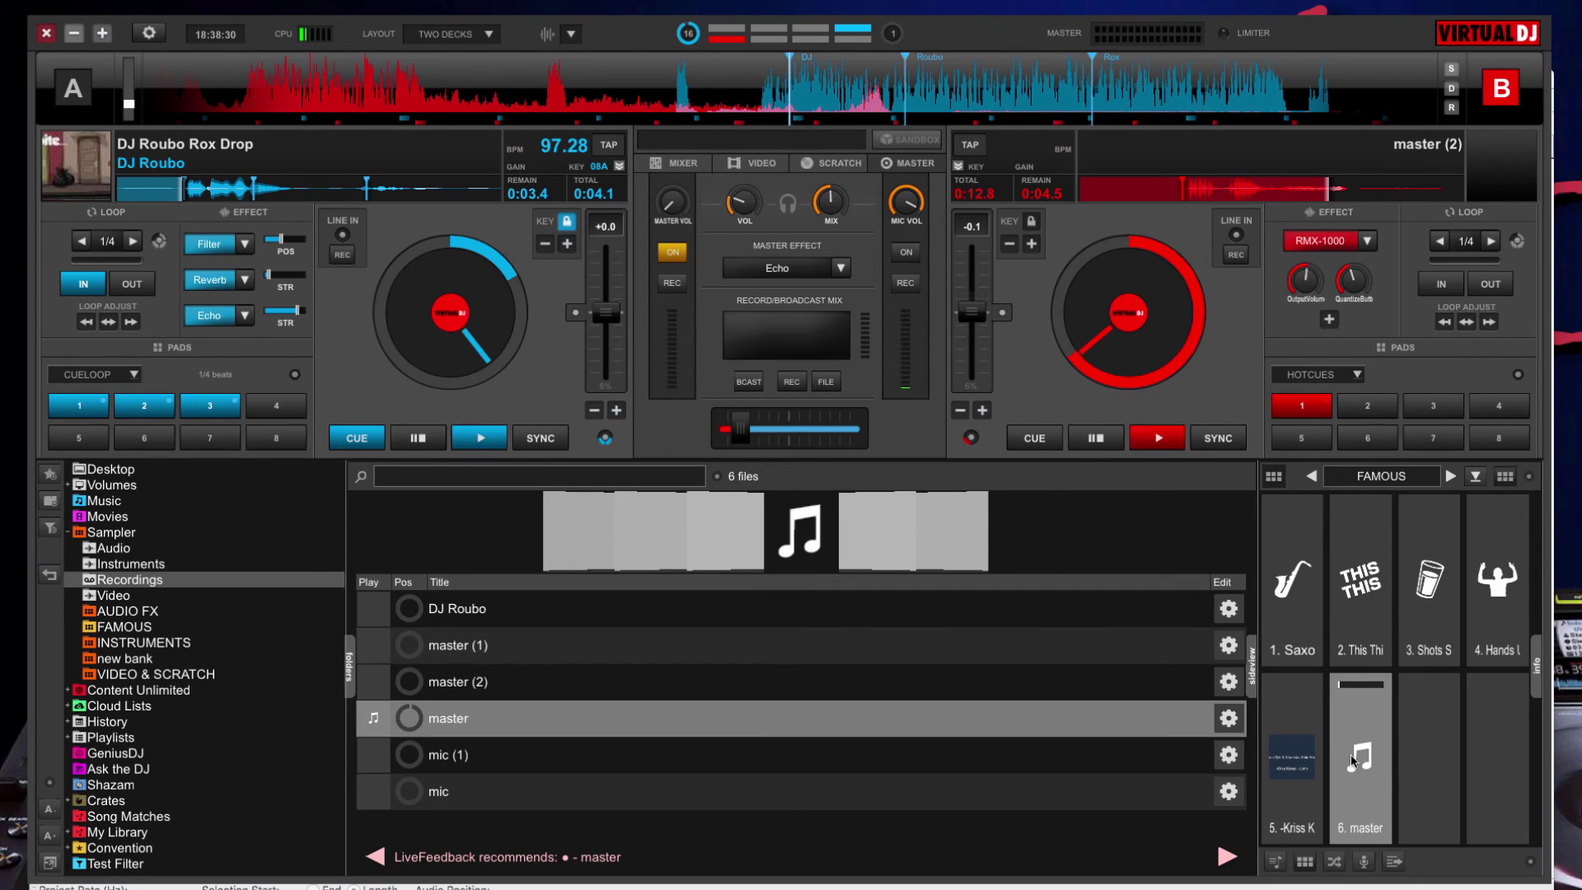